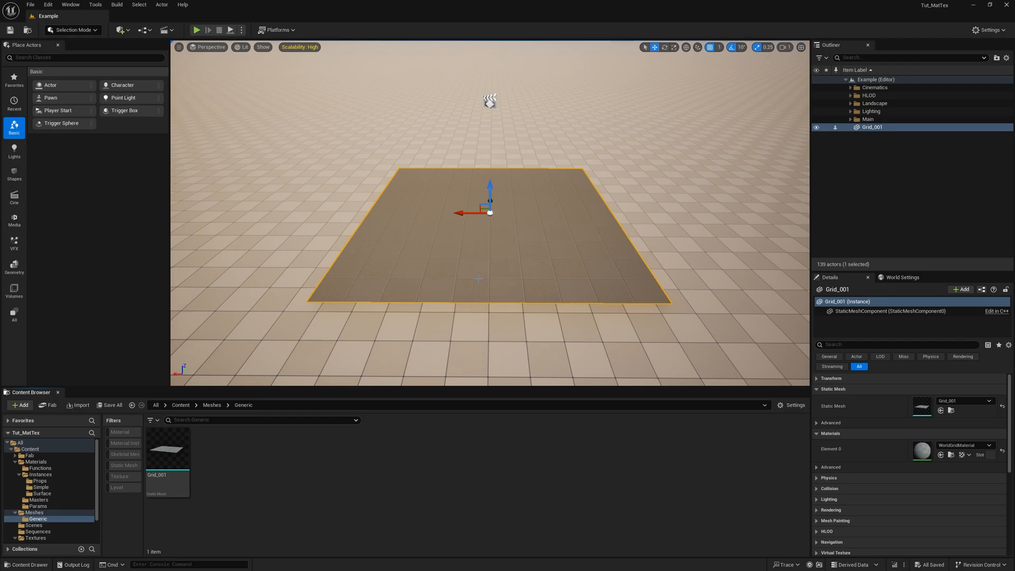
# - Check the Nanite state of the Grid_001 static mesh asset
pyautogui.moveTo(179, 446)
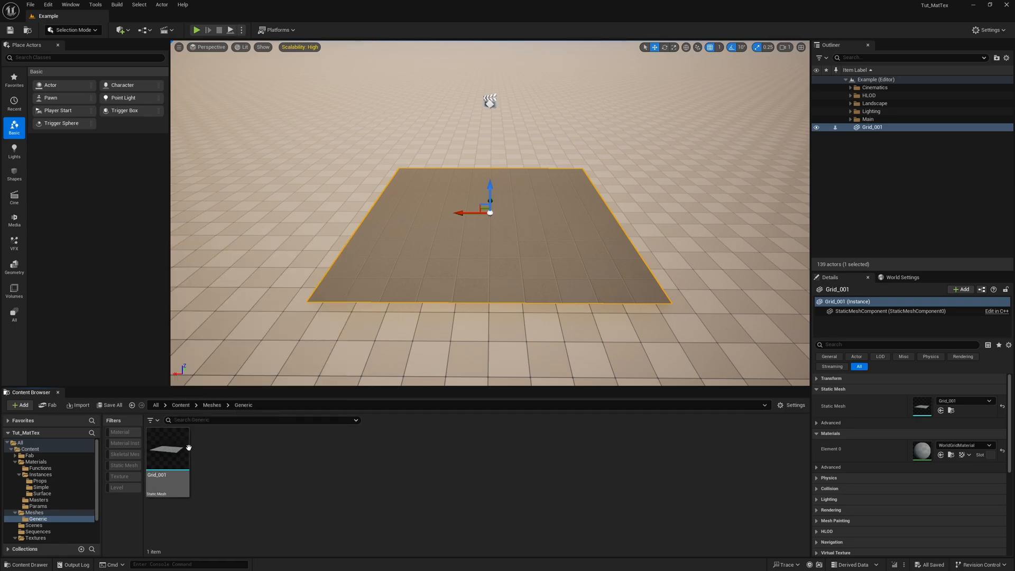
pyautogui.rightClick(165, 449)
pyautogui.moveTo(233, 187)
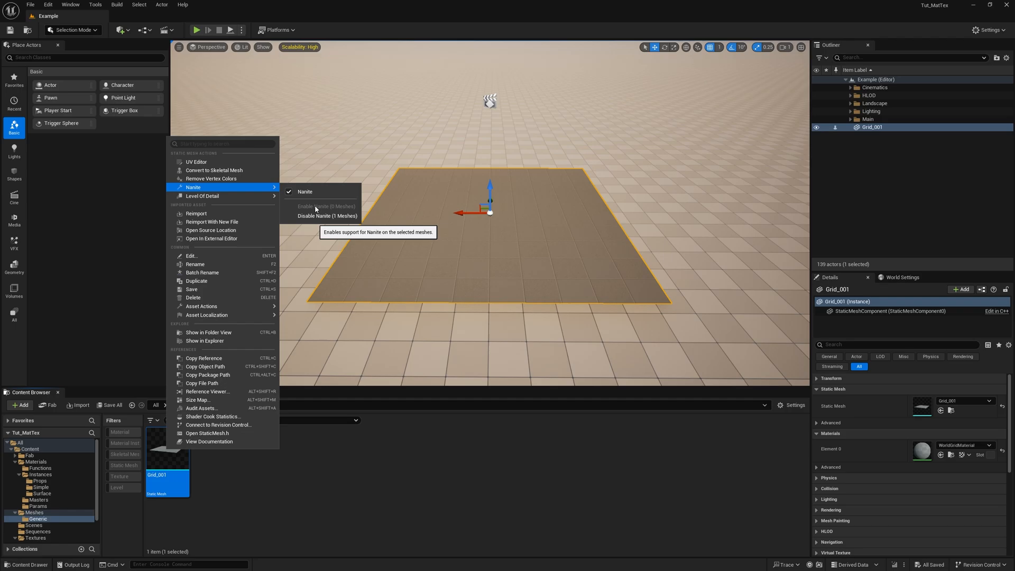
pyautogui.click(509, 263)
# - Enable Cast Shadow in the lighting properties of the Grid_001 actor
pyautogui.click(832, 388)
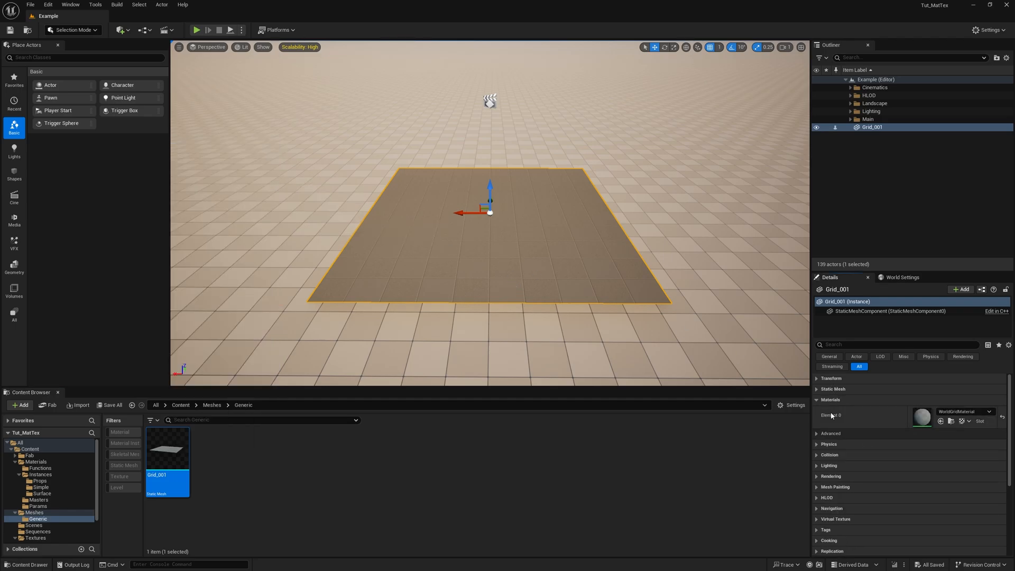
pyautogui.click(818, 465)
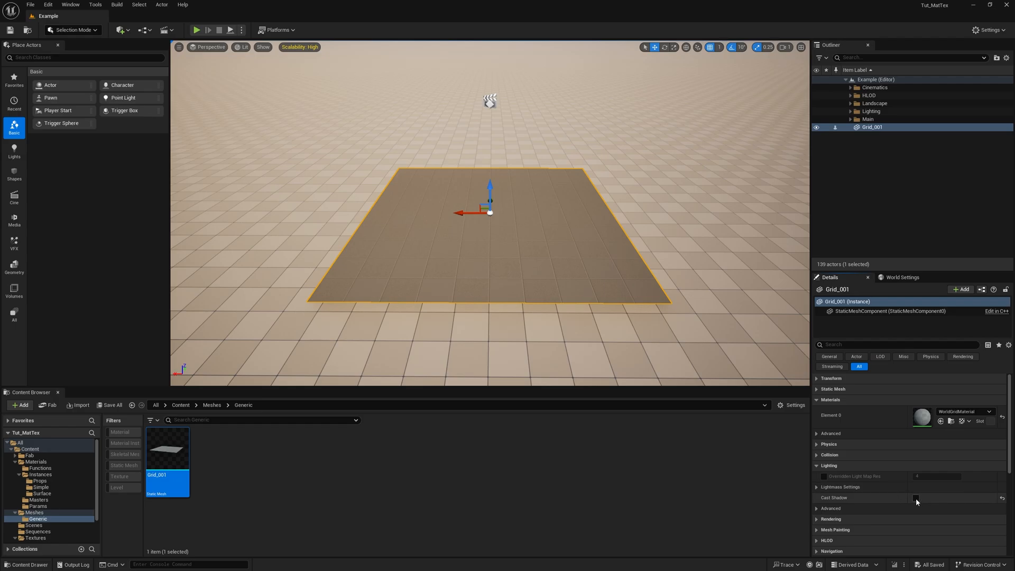
pyautogui.click(915, 497)
pyautogui.click(825, 465)
pyautogui.click(830, 400)
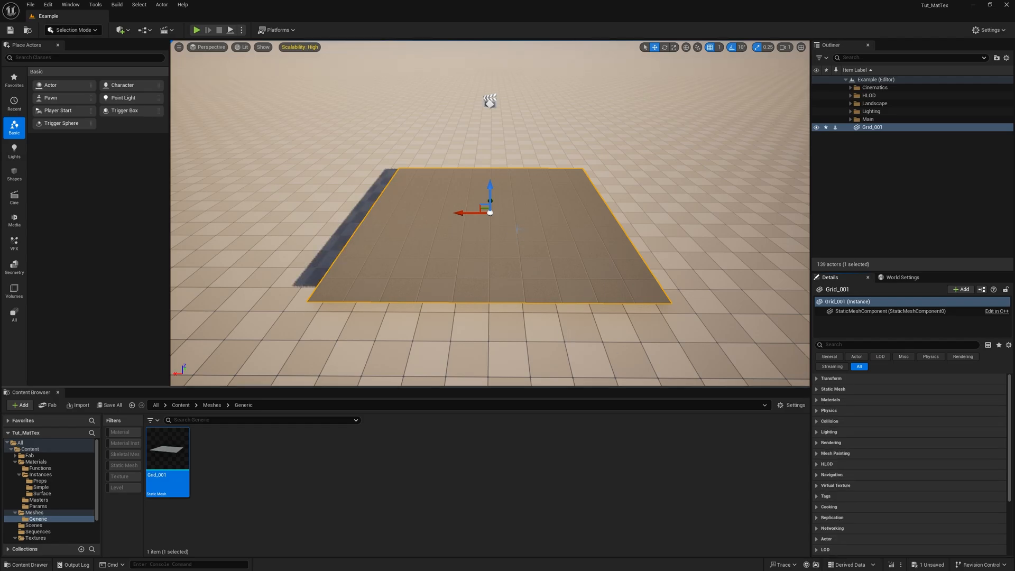
pyautogui.scroll(3, 517, 229)
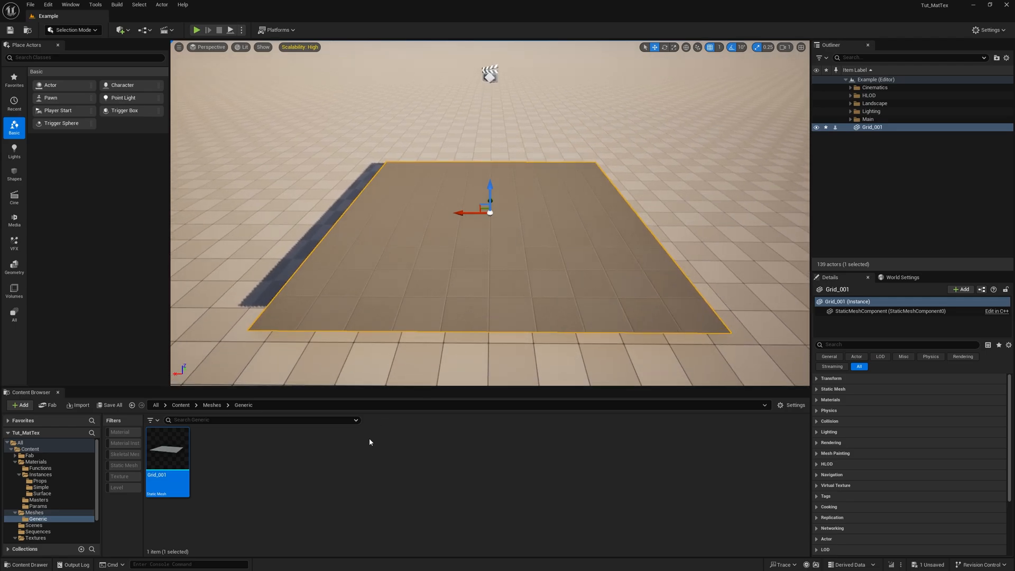
# - Create a new material named Master_NaniteDisp_Substrate in the Materials/Masters folder
pyautogui.click(286, 492)
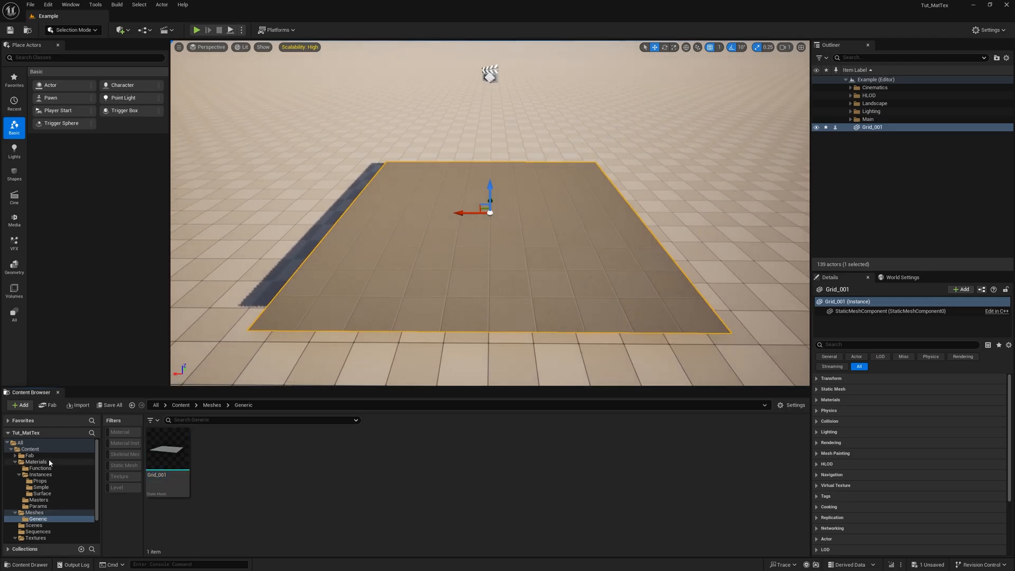
pyautogui.click(43, 500)
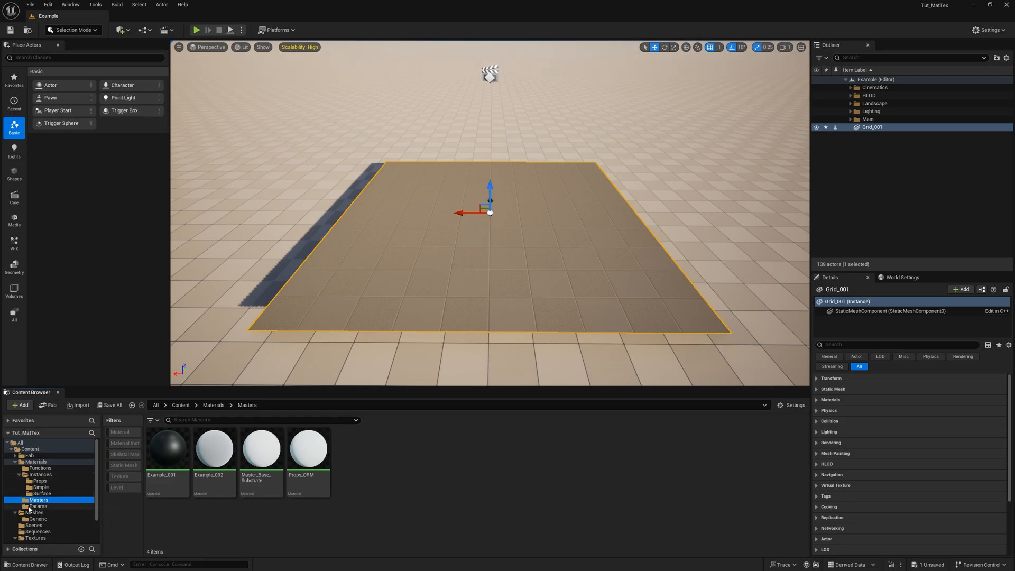
pyautogui.rightClick(411, 479)
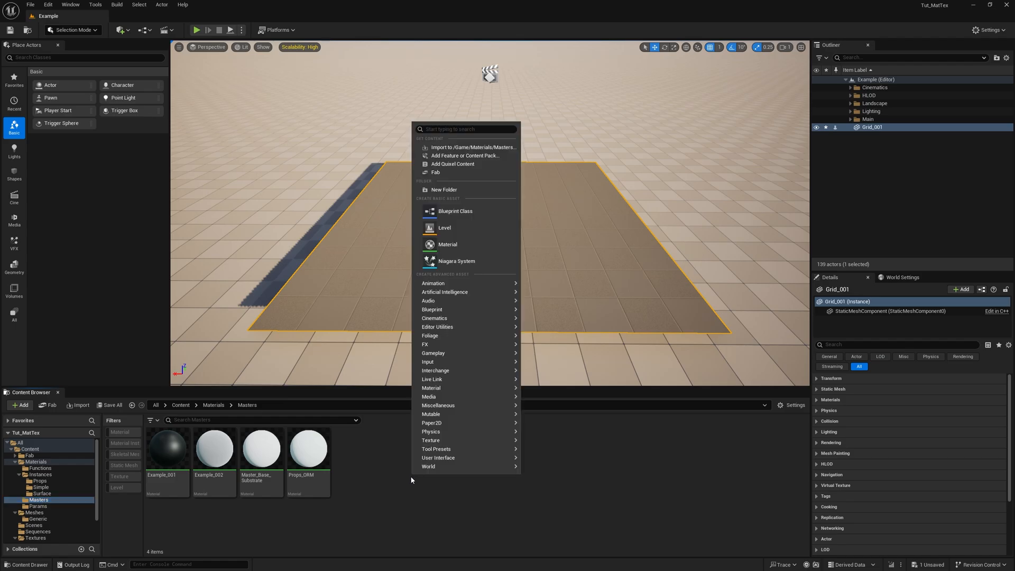
pyautogui.click(464, 245)
pyautogui.write('Mast')
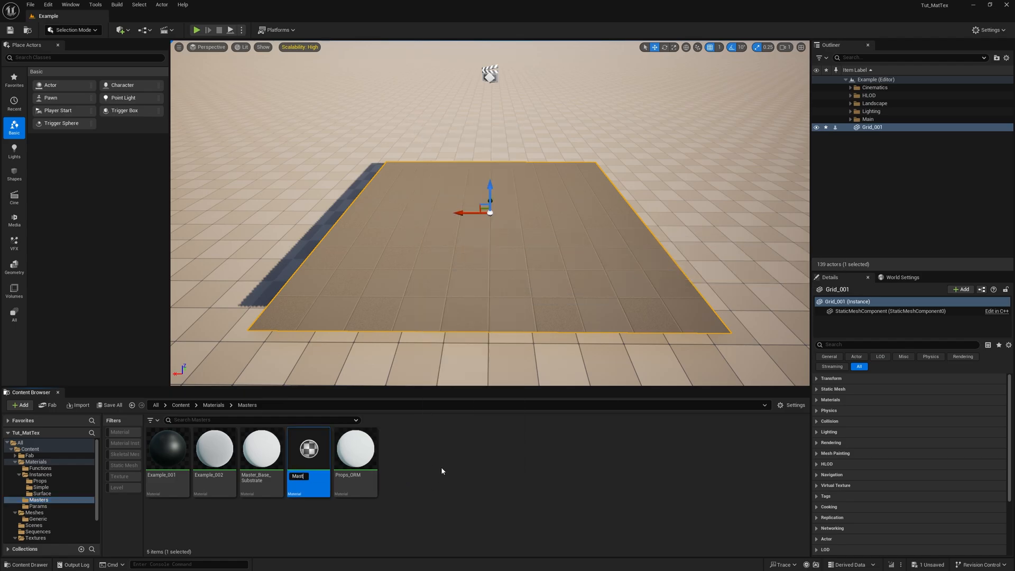
pyautogui.write('er_NaniteDisp_')
pyautogui.write('Substrate')
pyautogui.press('Return')
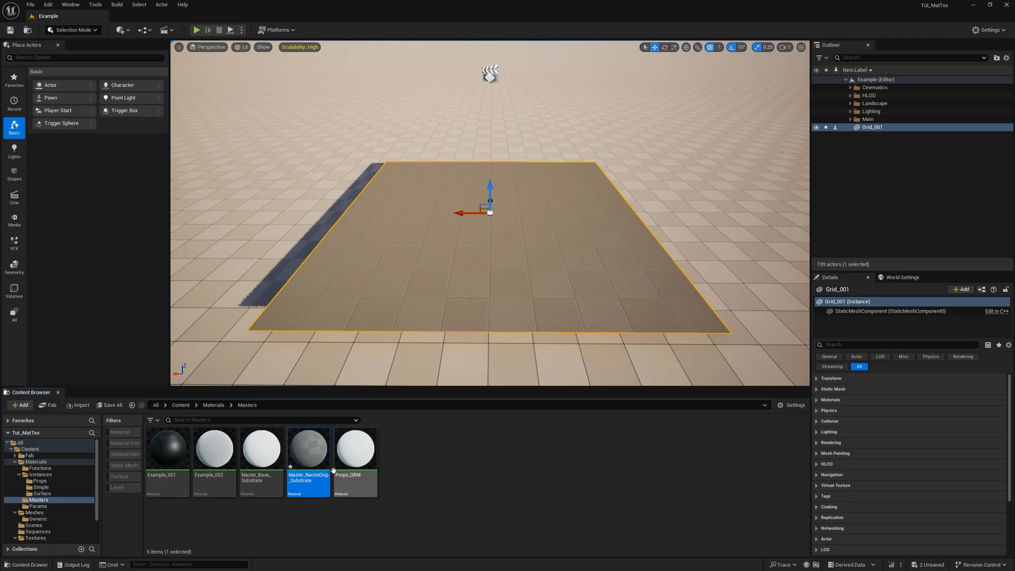
# - Save all unsaved content, including Grid_001 and Master_NaniteDisp_Substrate
pyautogui.click(327, 515)
pyautogui.click(110, 404)
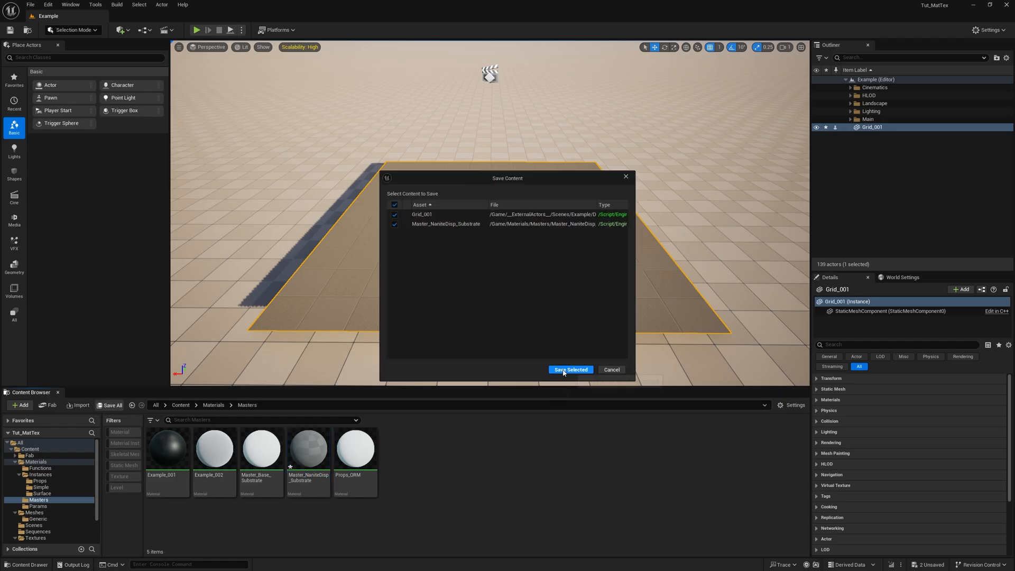
pyautogui.click(570, 369)
# - Search the project settings for "substrate" to check the Substrate rendering options, and close the settings
pyautogui.click(53, 7)
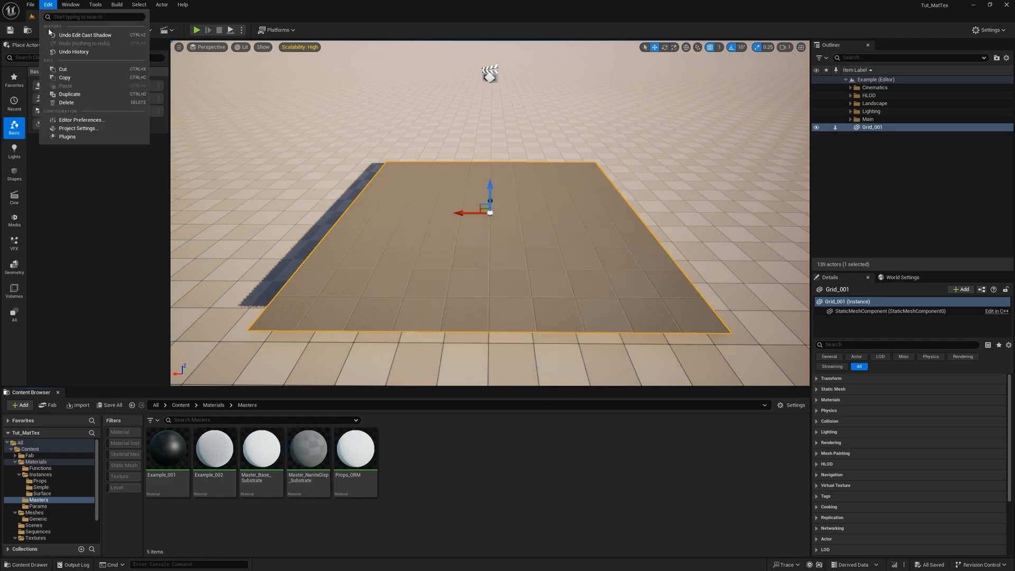
pyautogui.click(79, 130)
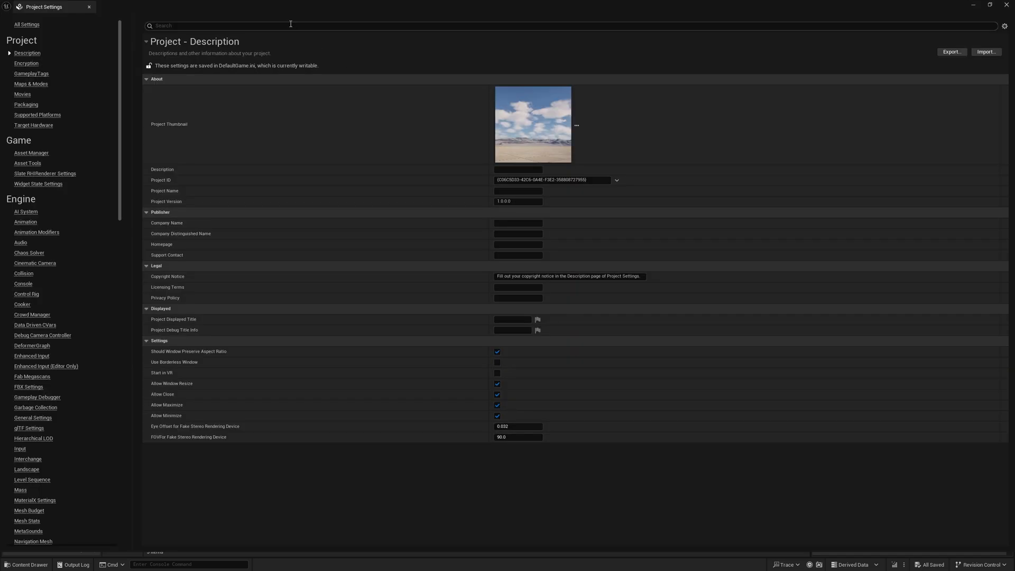
pyautogui.click(290, 24)
pyautogui.write('substrate')
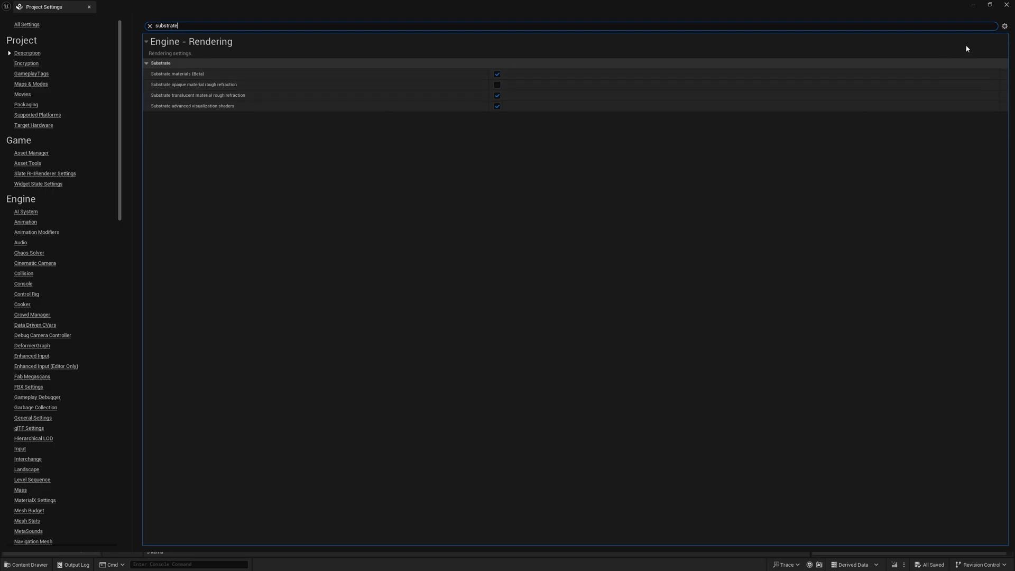
pyautogui.click(1007, 5)
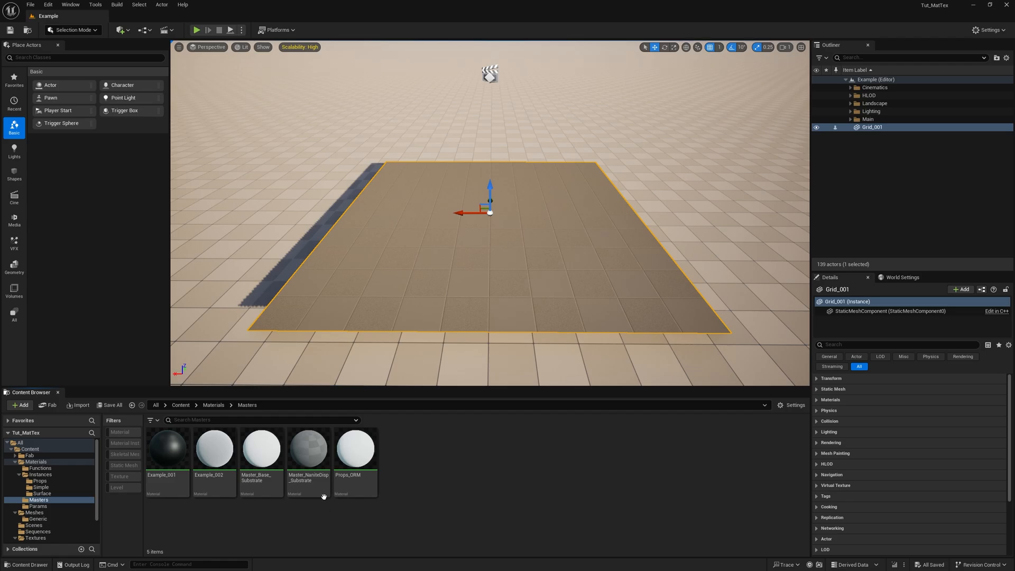
# - Open the Master_NaniteDisp_Substrate material and delete its Substrate UE4 Default Shading node
pyautogui.doubleClick(313, 464)
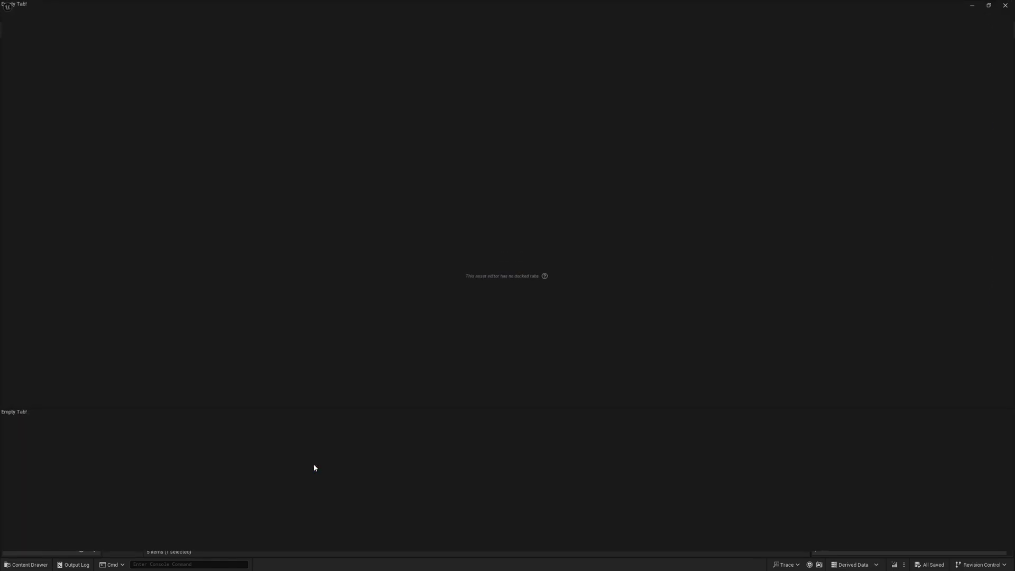
pyautogui.moveTo(484, 382); pyautogui.dragTo(556, 360, button='right')
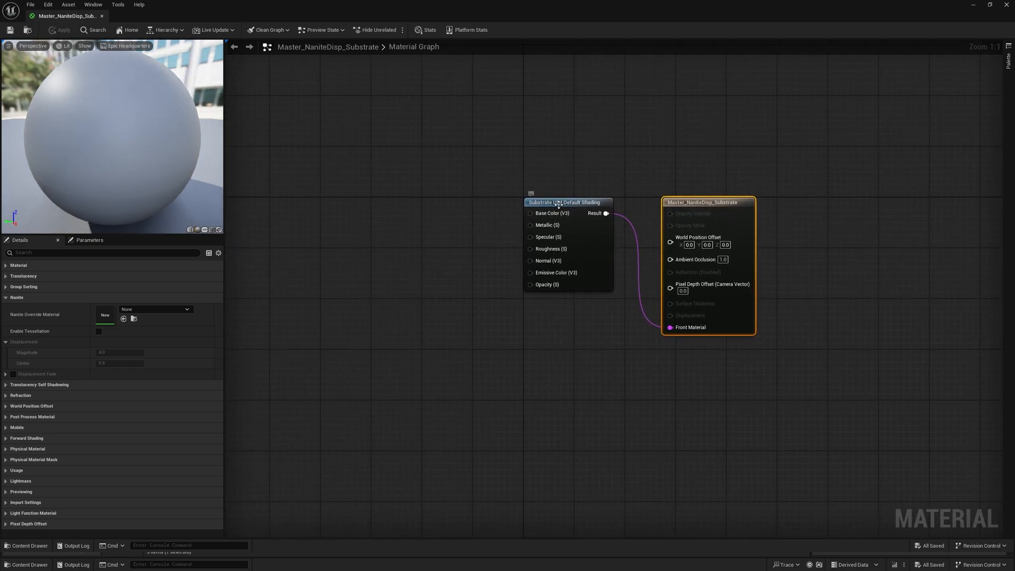
pyautogui.click(531, 201)
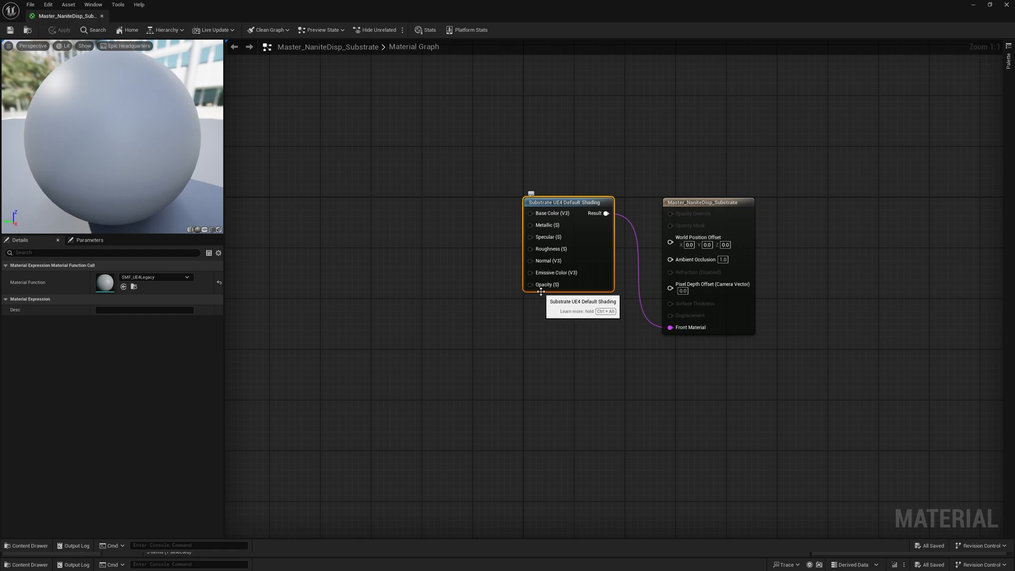
pyautogui.moveTo(562, 369); pyautogui.dragTo(672, 376, button='right')
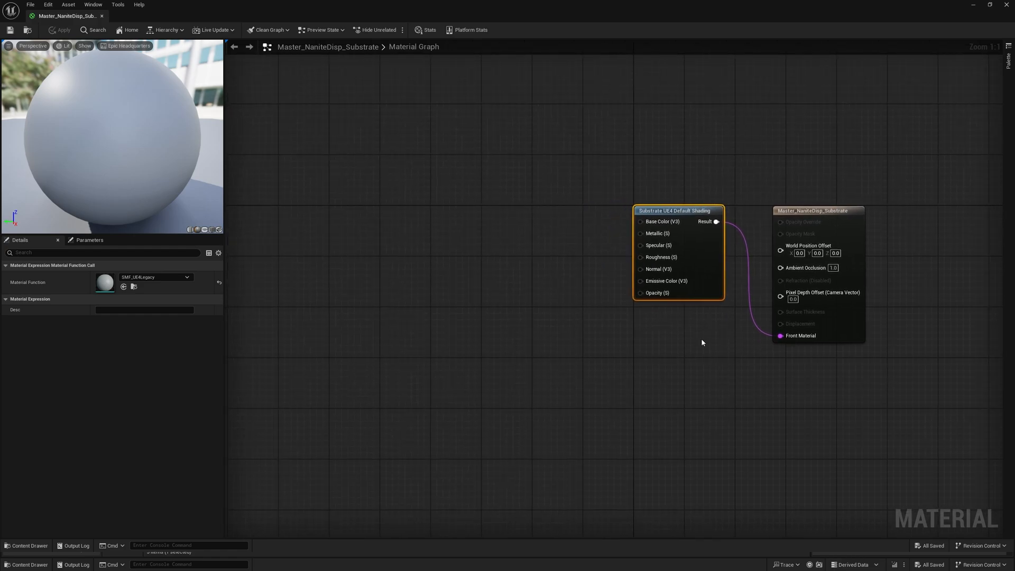
pyautogui.moveTo(714, 364)
pyautogui.mouseDown()
pyautogui.moveTo(593, 145)
pyautogui.moveTo(575, 138)
pyautogui.mouseUp()
pyautogui.press('Delete')
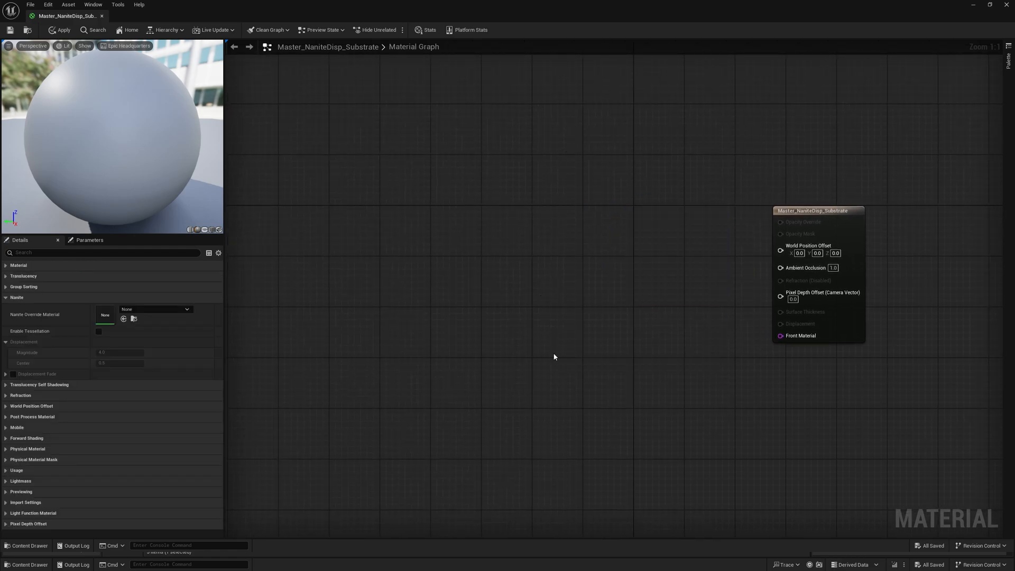
# - Add a Substrate Slab BSDF node beside the material's main node and connect its output to Front Material
pyautogui.moveTo(554, 356); pyautogui.dragTo(501, 357, button='right')
pyautogui.rightClick(498, 352)
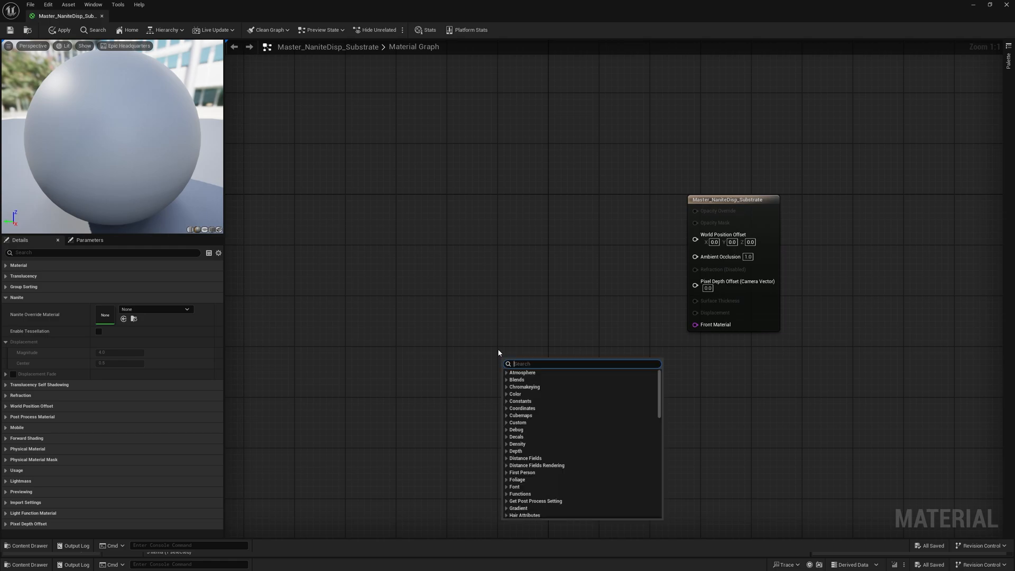
pyautogui.write('slabo')
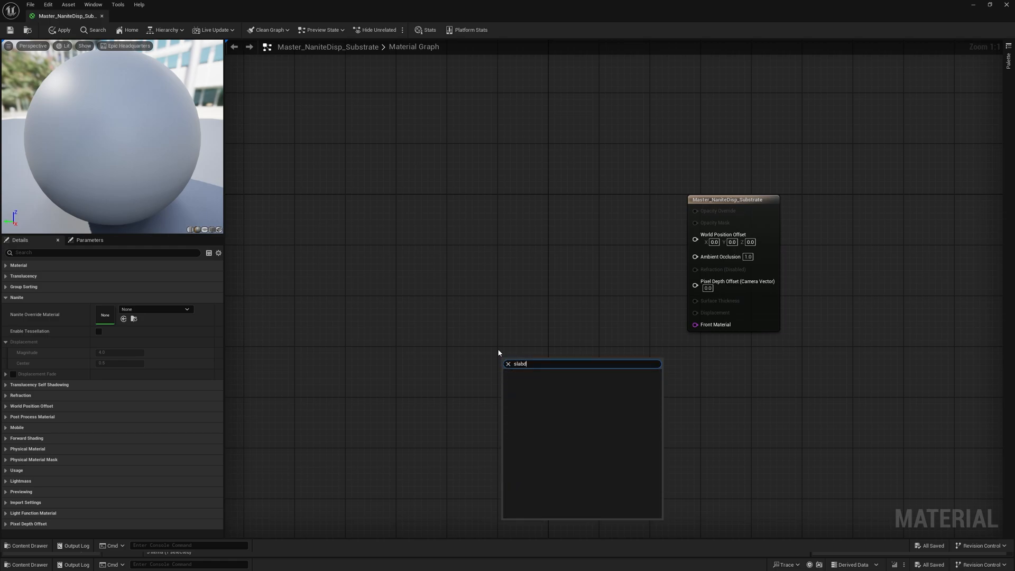
pyautogui.press('BackSpace')
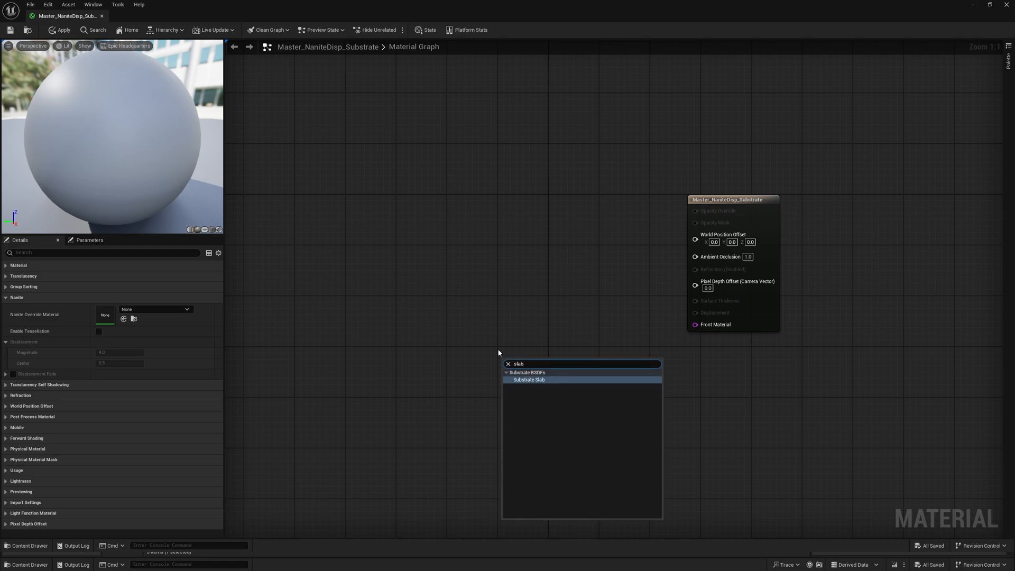
pyautogui.press('Return')
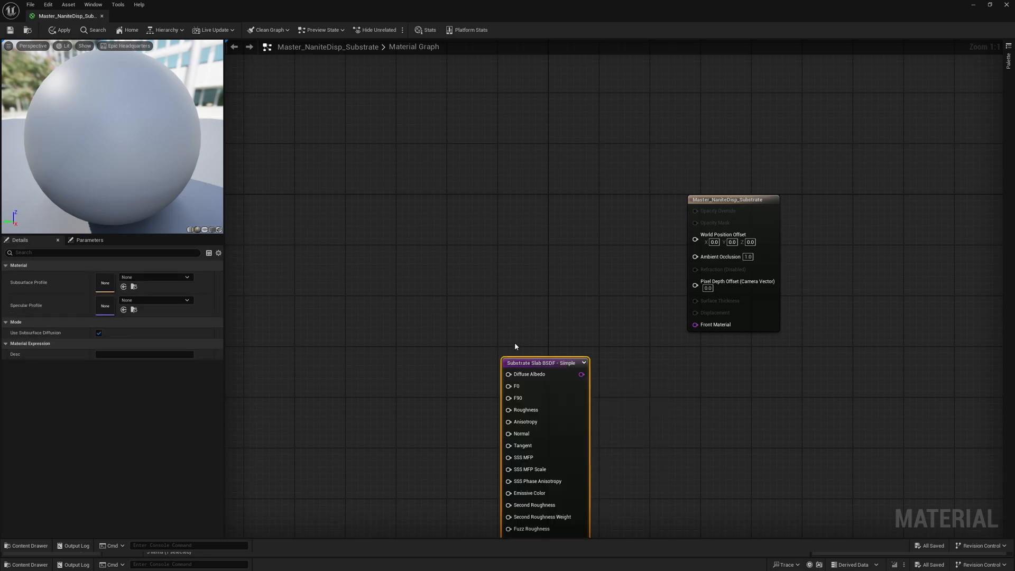
pyautogui.moveTo(557, 415); pyautogui.dragTo(620, 360)
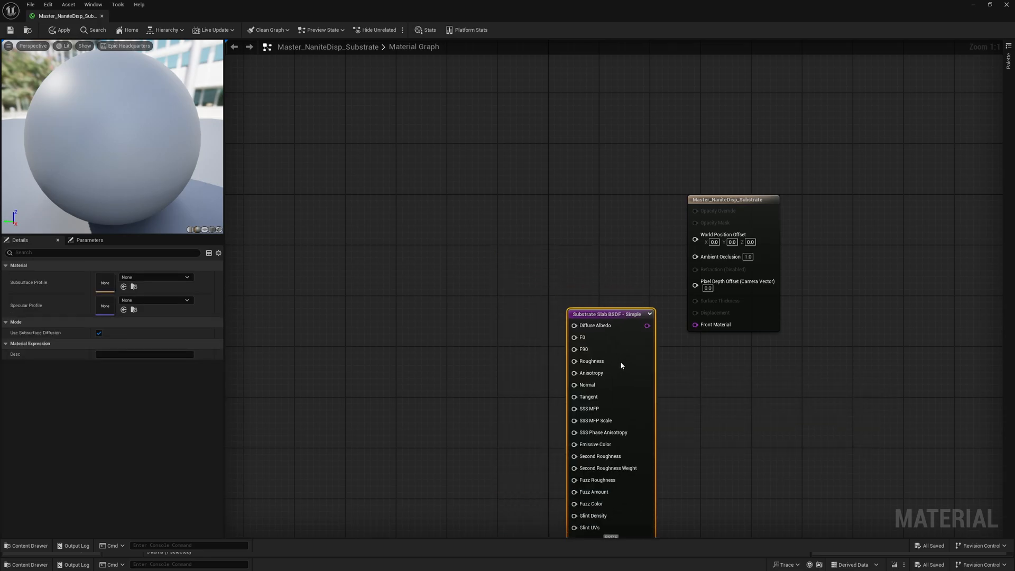
pyautogui.moveTo(718, 375); pyautogui.dragTo(768, 334, button='right')
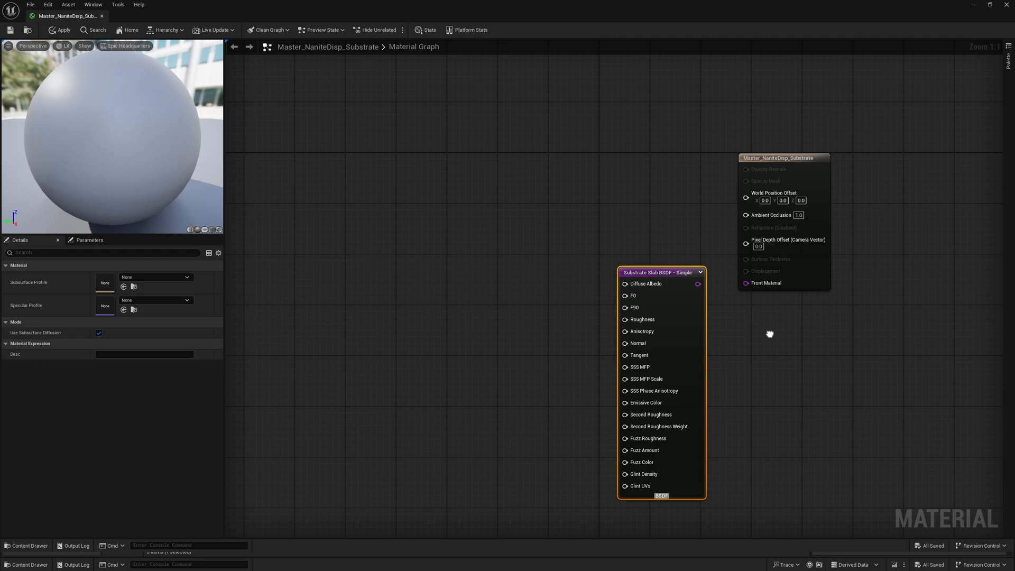
pyautogui.moveTo(745, 283); pyautogui.dragTo(699, 285)
# - Add a Substrate Metalness-To-DiffuseAlbedo-F0 node and connect its DiffuseAlbedo and F0 outputs to the slab's Diffuse Albedo and F0 inputs
pyautogui.rightClick(490, 334)
pyautogui.write('metaln')
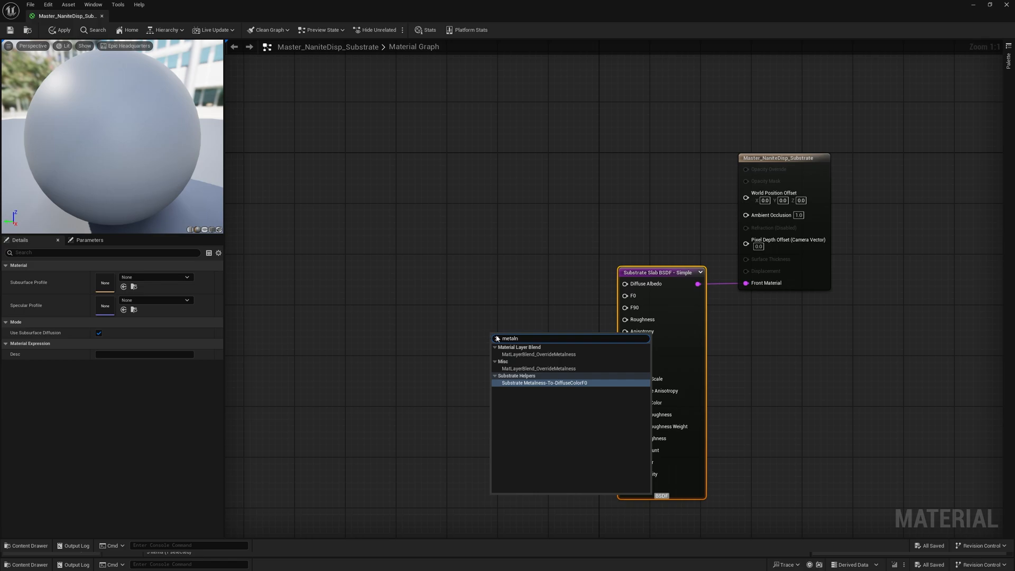
pyautogui.click(552, 385)
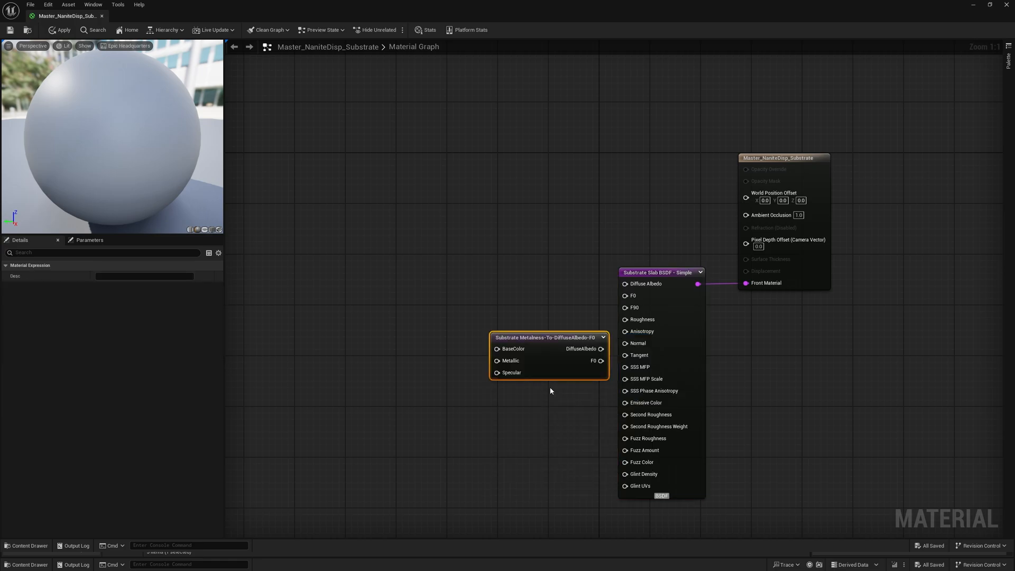
pyautogui.moveTo(561, 369); pyautogui.dragTo(541, 299)
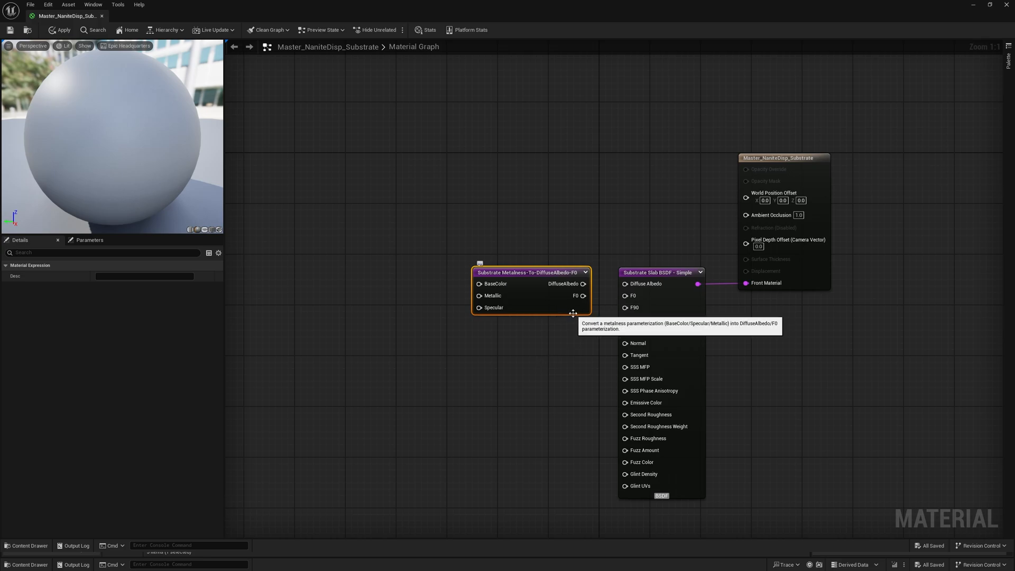
pyautogui.moveTo(583, 284); pyautogui.dragTo(634, 286)
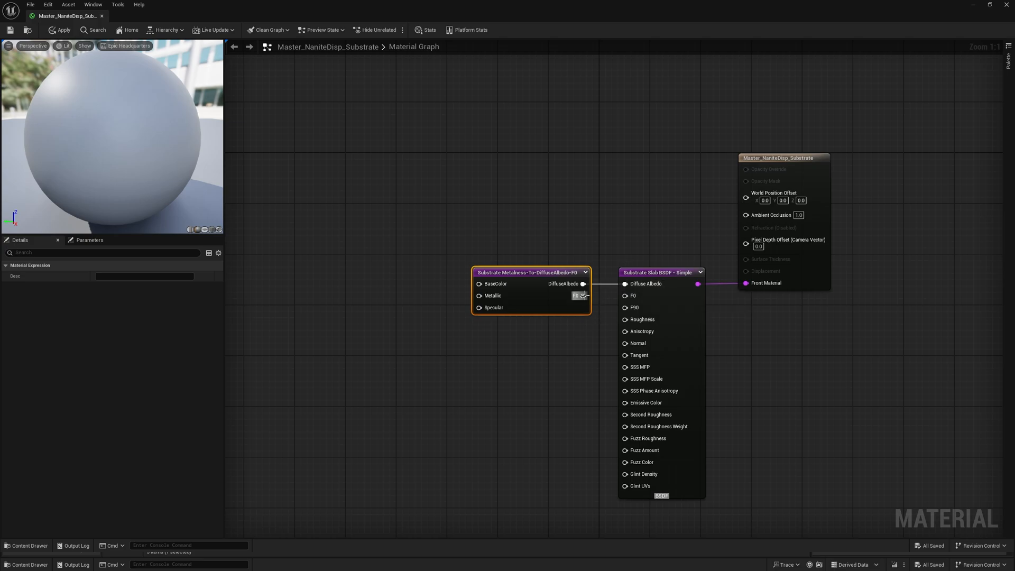
pyautogui.moveTo(584, 295); pyautogui.dragTo(628, 295)
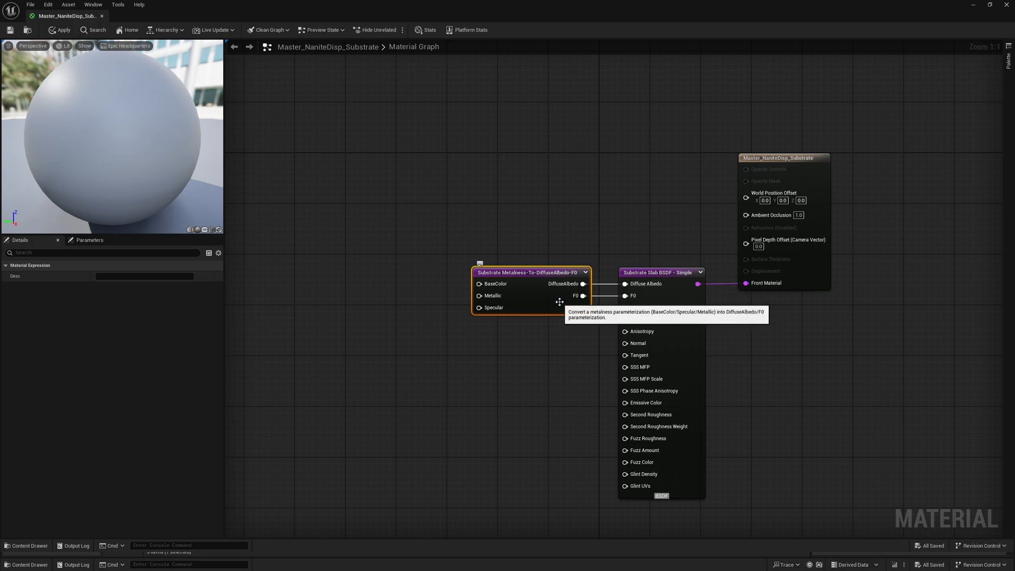
pyautogui.moveTo(493, 350); pyautogui.dragTo(569, 344, button='right')
pyautogui.click(565, 364)
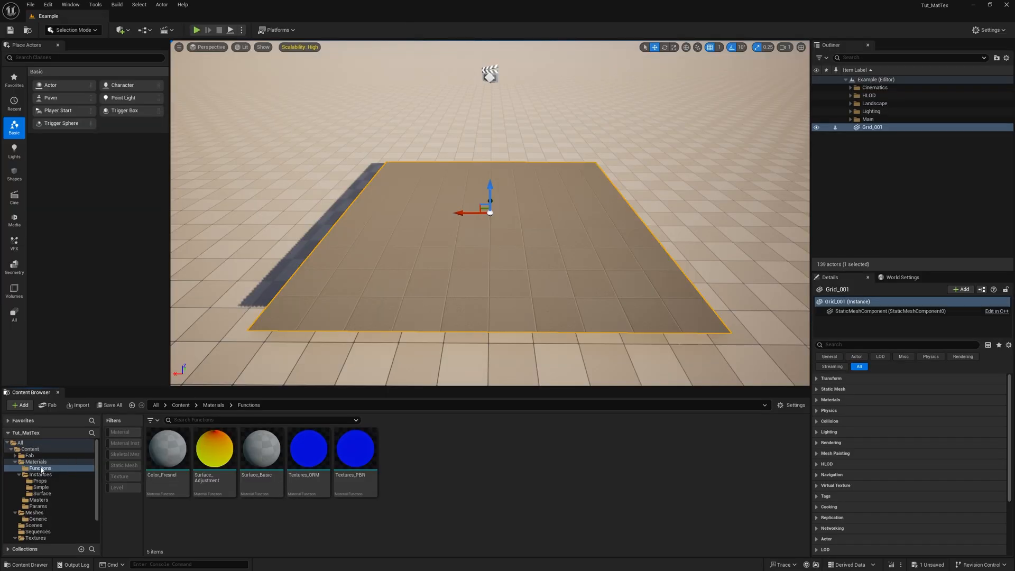
# - Open the Textures_PBR material function from the Materials/Functions folder
pyautogui.click(26, 469)
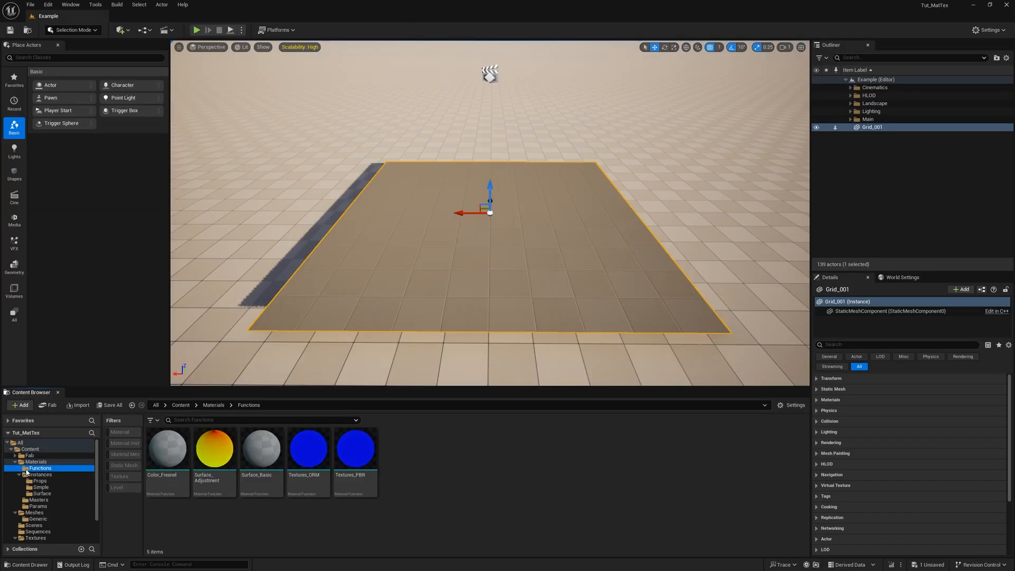
pyautogui.click(362, 461)
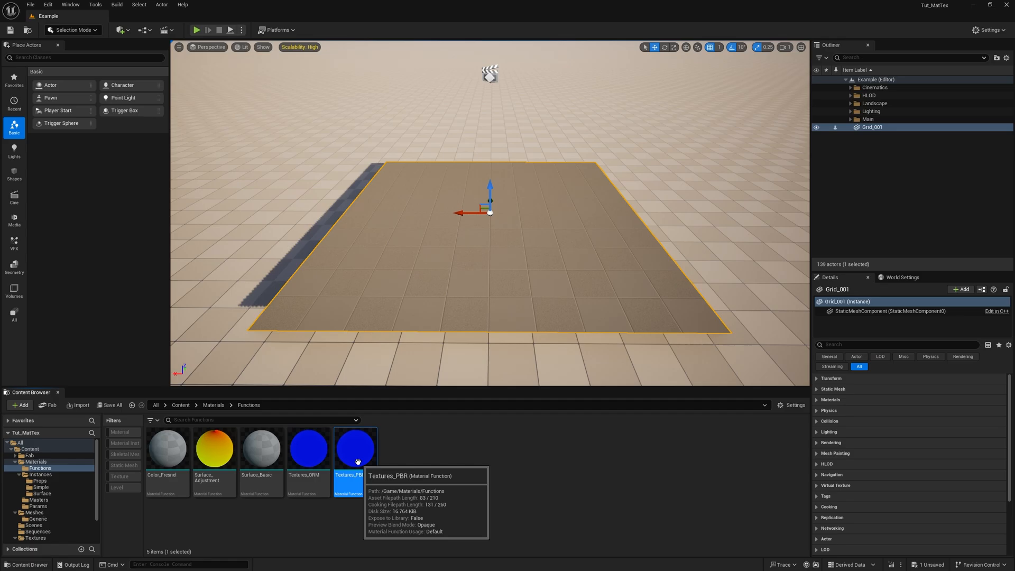
pyautogui.doubleClick(358, 461)
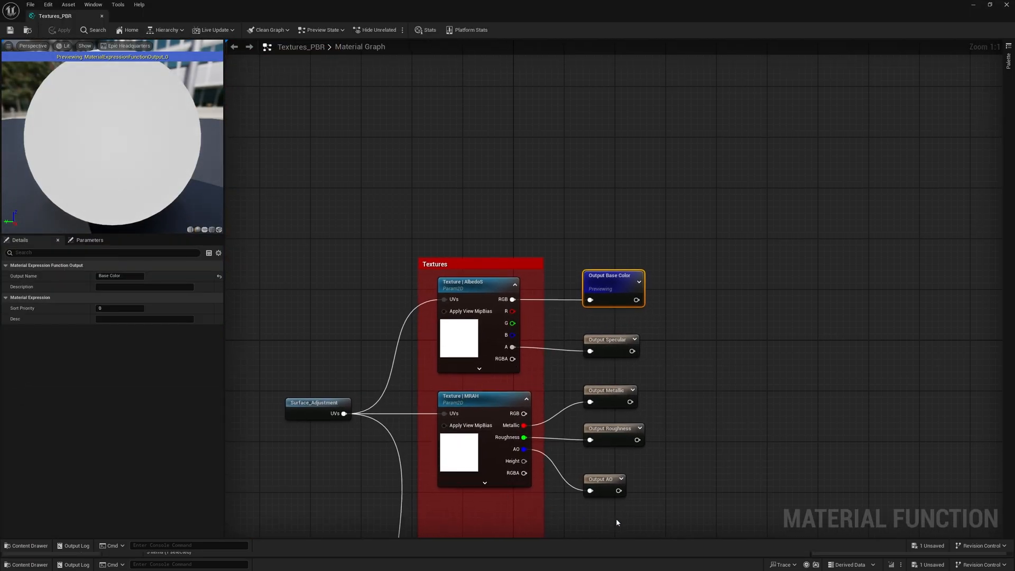
# - Examine the settings and channel names of the AlbedoS and MRAH texture parameters in the Textures group
pyautogui.moveTo(616, 522); pyautogui.dragTo(667, 318, button='right')
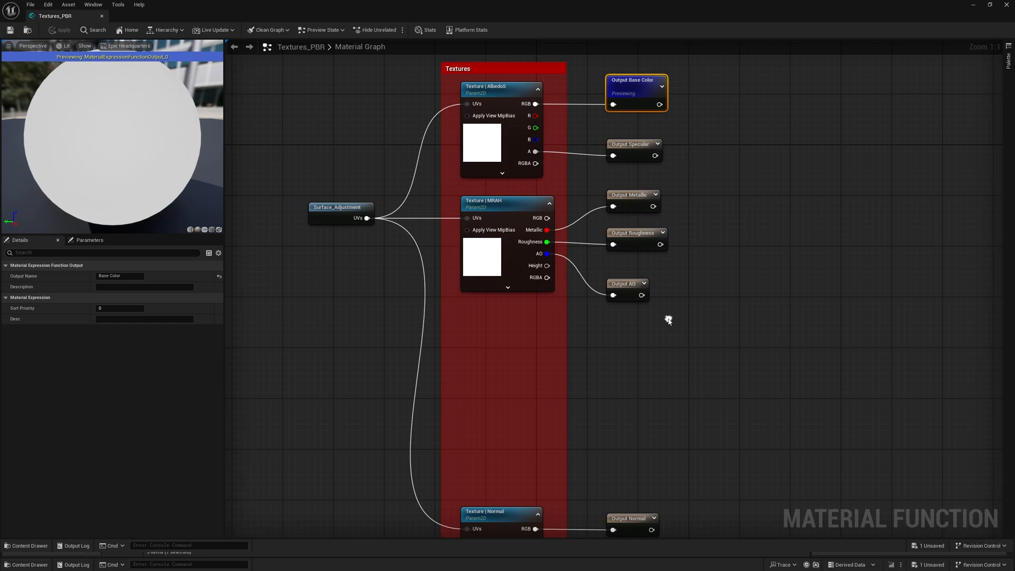
pyautogui.click(668, 319)
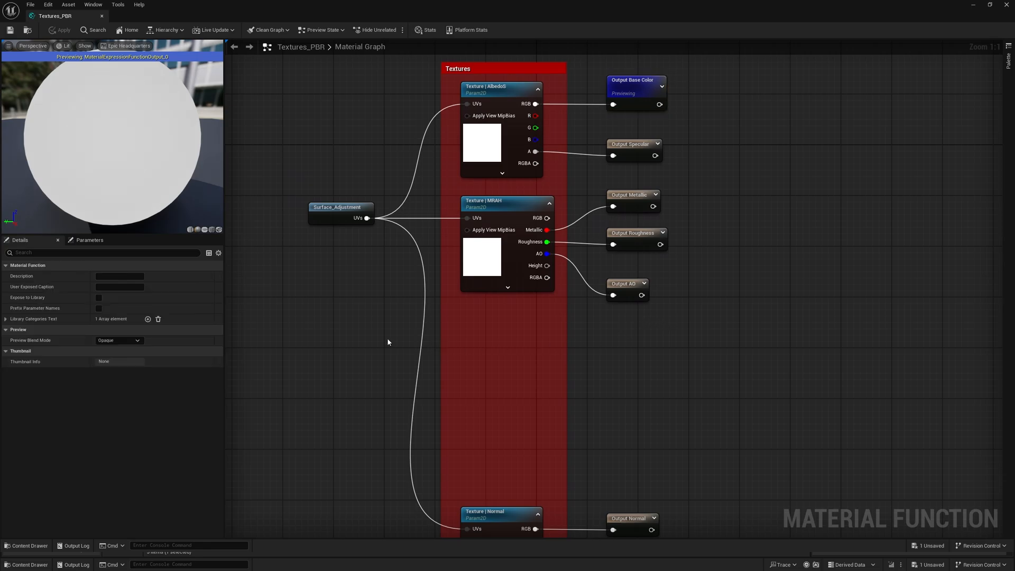
pyautogui.click(484, 134)
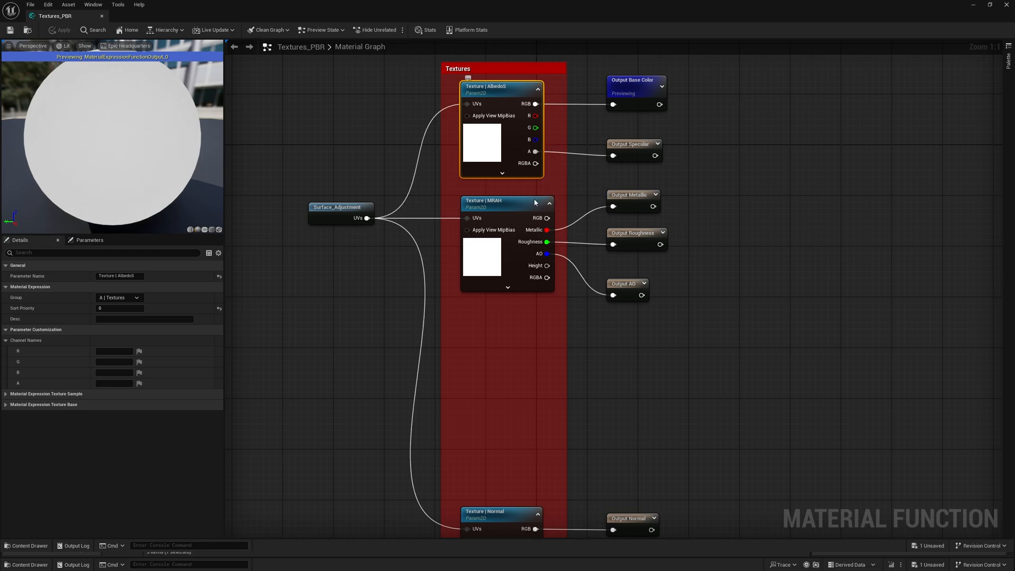
pyautogui.click(515, 253)
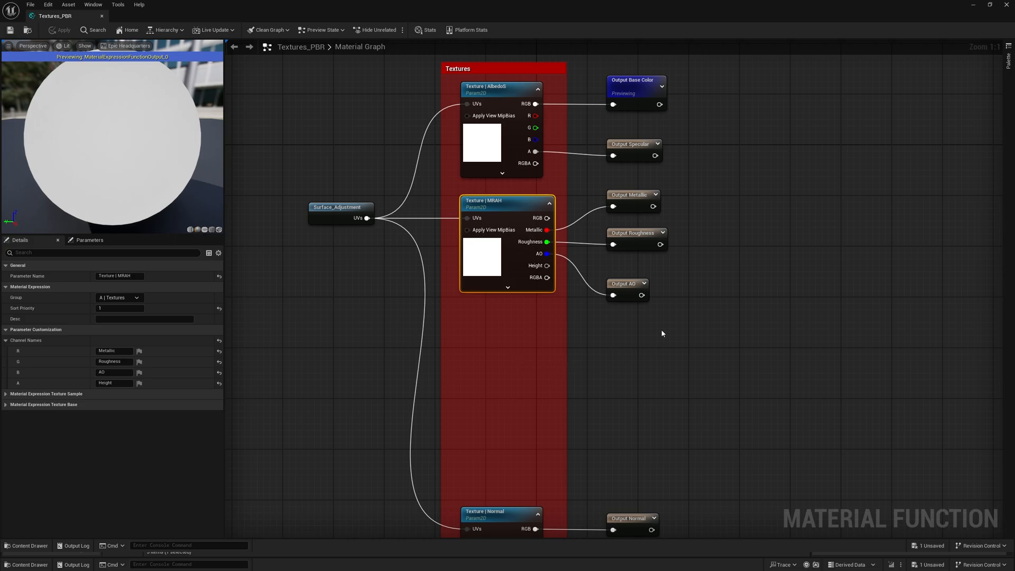
# - Move the Output AO and Output Metallic nodes closer to Output Roughness to even out their spacing
pyautogui.moveTo(628, 285); pyautogui.dragTo(630, 265)
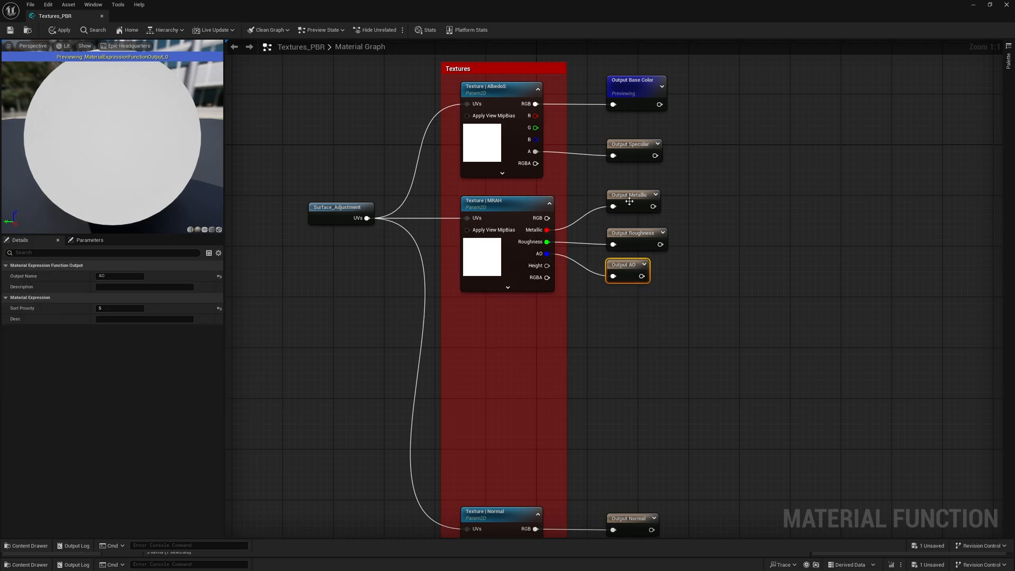
pyautogui.moveTo(629, 201); pyautogui.dragTo(628, 207)
pyautogui.click(691, 329)
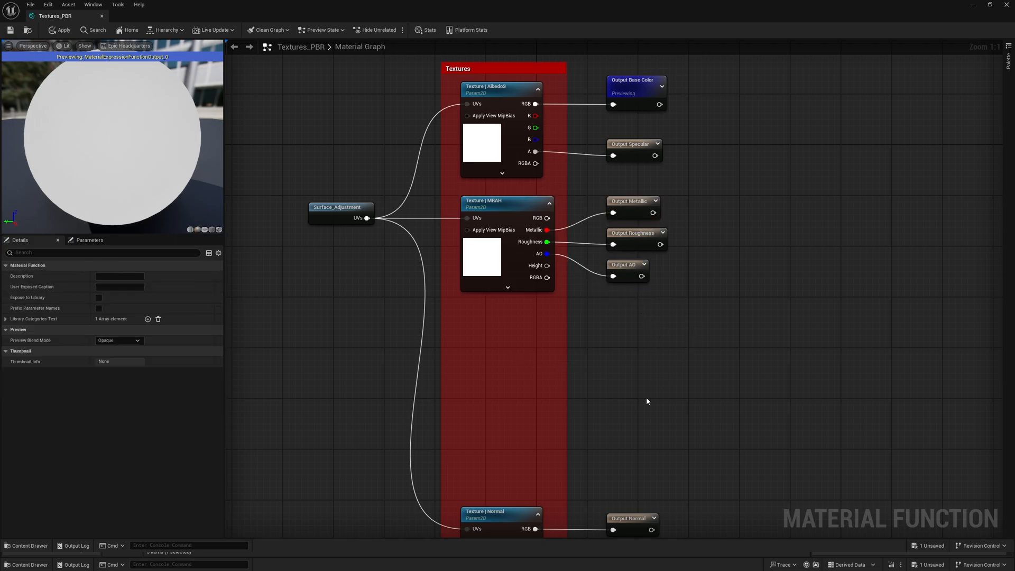
# - Examine the settings of the Normal texture parameter at the end of the Textures group
pyautogui.moveTo(646, 397); pyautogui.dragTo(679, 290, button='right')
pyautogui.click(524, 464)
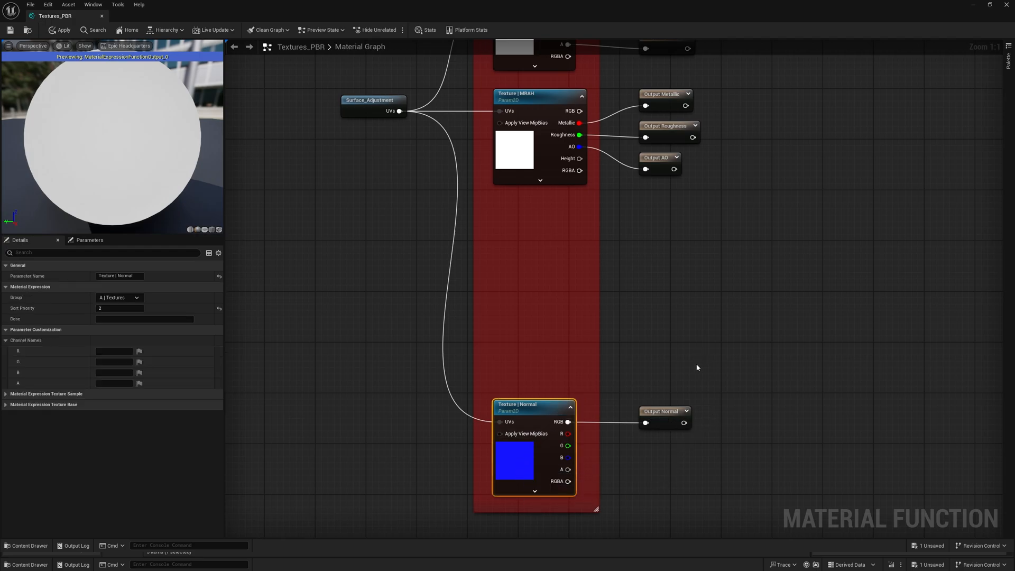
pyautogui.moveTo(668, 313); pyautogui.dragTo(658, 366, button='right')
pyautogui.rightClick(658, 366)
pyautogui.write('ou')
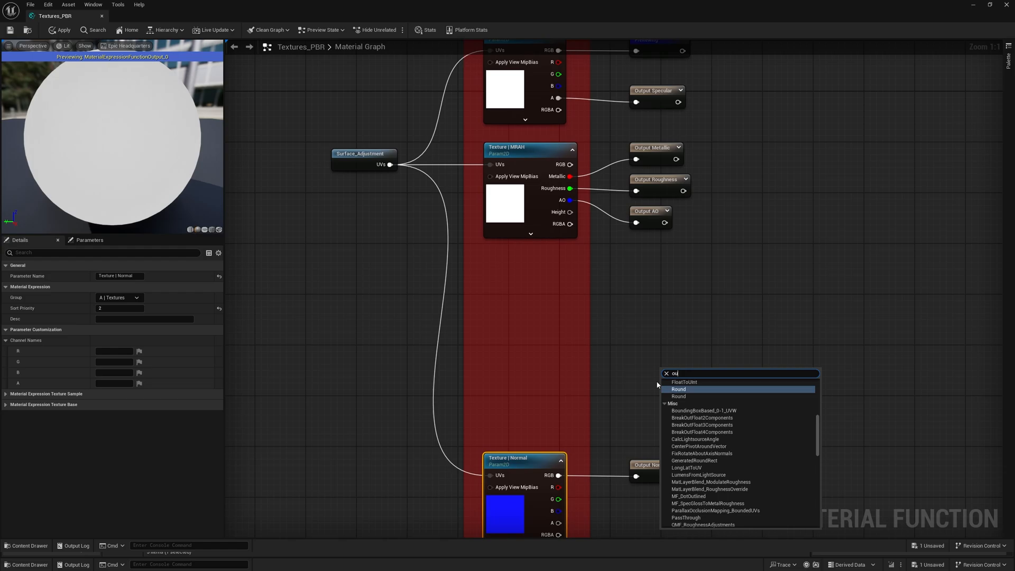
pyautogui.write('tpt')
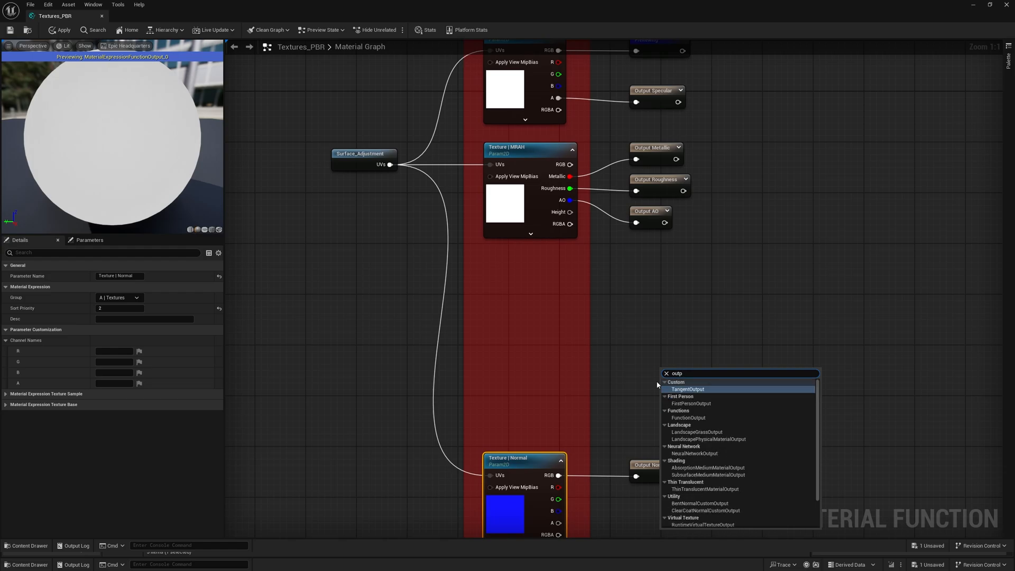
pyautogui.press('BackSpace')
pyautogui.write('utt')
pyautogui.press('BackSpace')
pyautogui.press('Down')
pyautogui.press('Down')
pyautogui.press('Return')
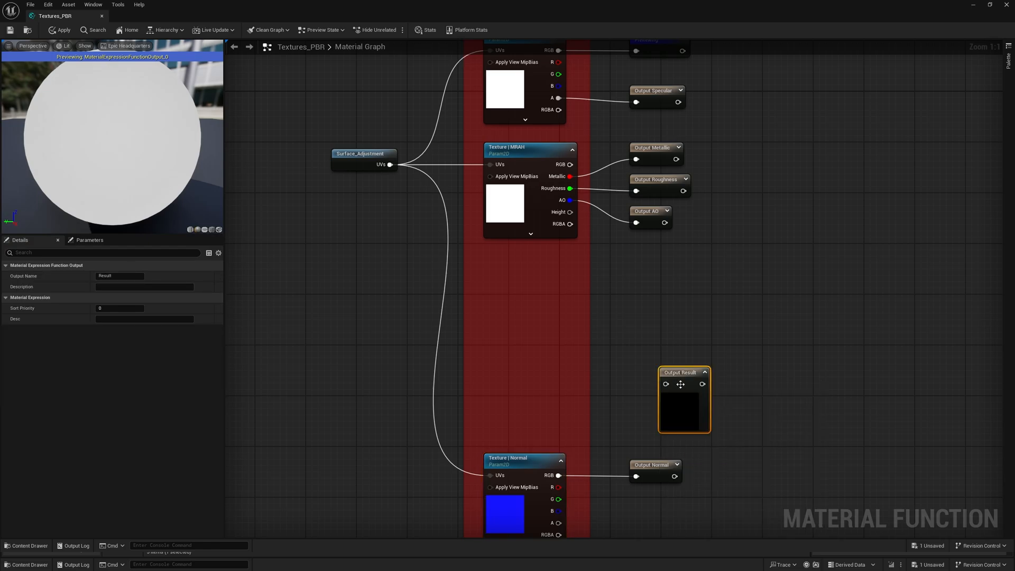
pyautogui.moveTo(680, 384); pyautogui.dragTo(683, 363)
pyautogui.press('Delete')
pyautogui.click(566, 298)
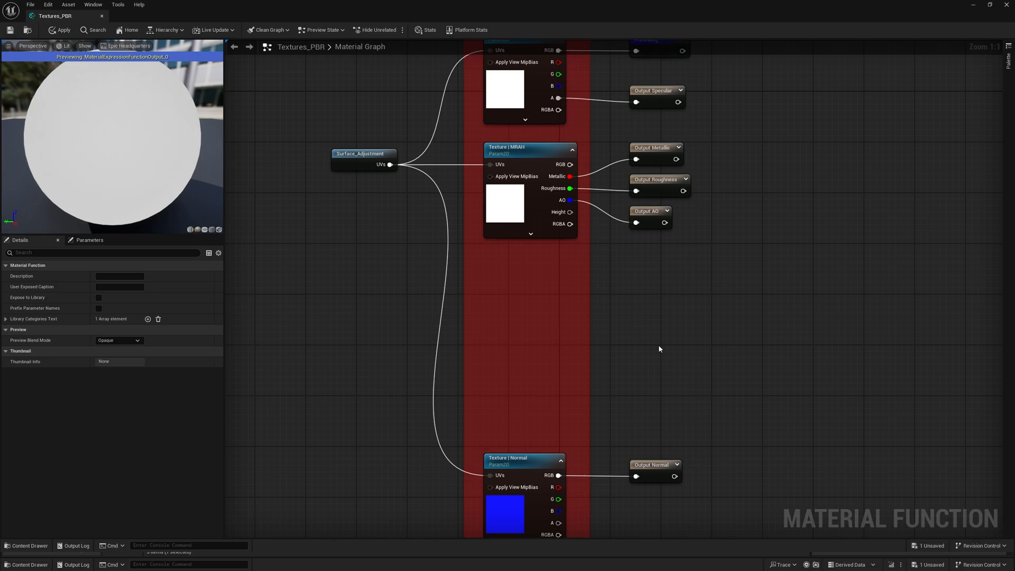
# - Examine the output names and sort priorities of the Base Color, Specular, Metallic, Roughness, AO and Normal function outputs
pyautogui.moveTo(651, 279); pyautogui.dragTo(671, 416, button='right')
pyautogui.click(678, 188)
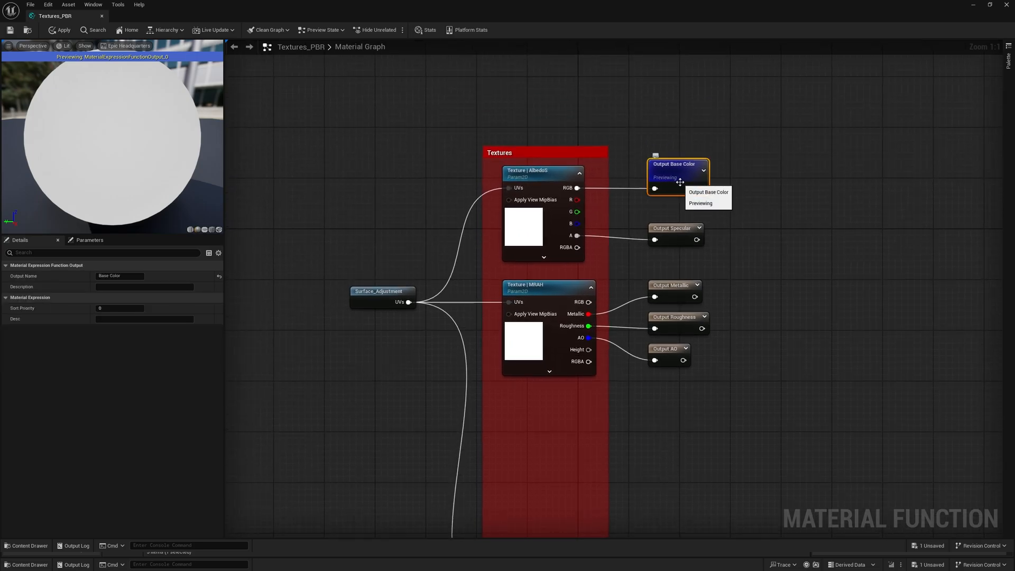
pyautogui.click(674, 235)
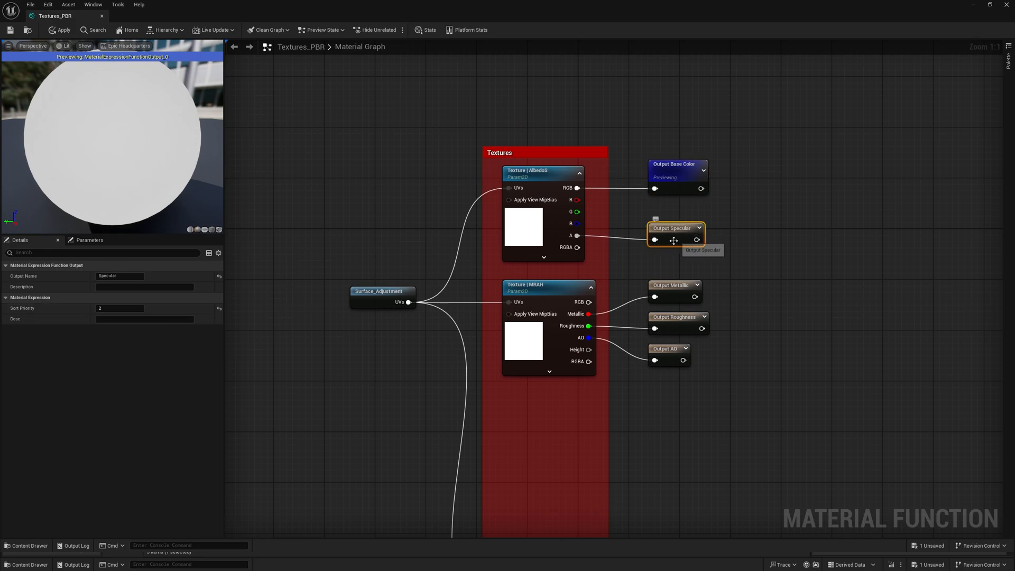
pyautogui.click(675, 292)
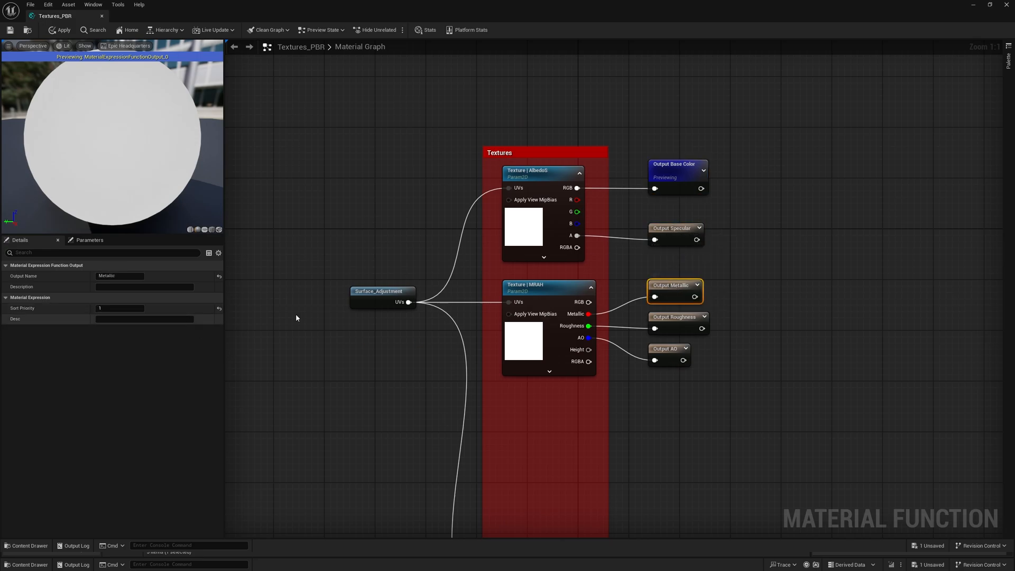
pyautogui.click(678, 324)
pyautogui.click(675, 351)
pyautogui.moveTo(671, 370); pyautogui.dragTo(674, 330, button='right')
pyautogui.click(662, 423)
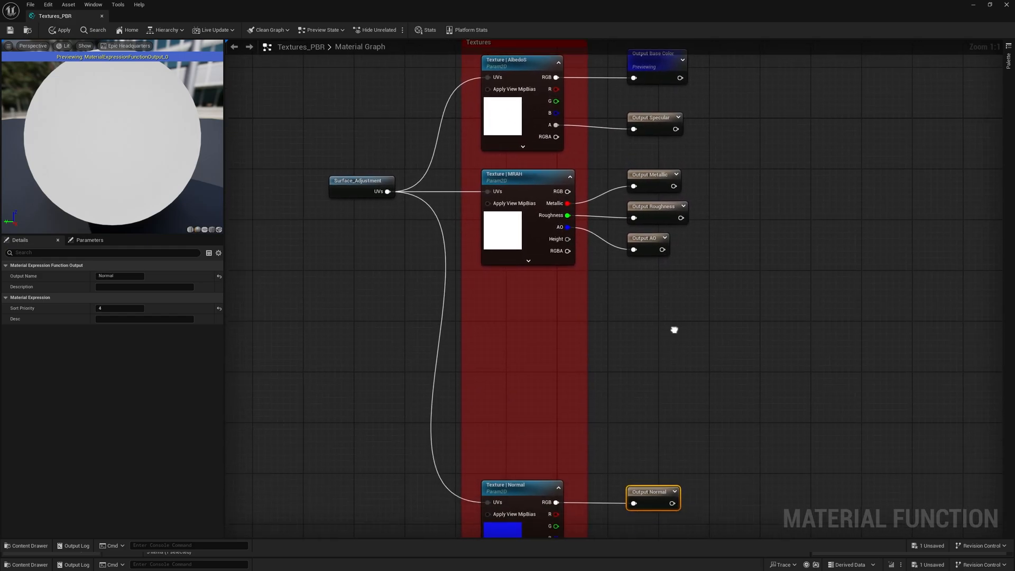
# - Open the Surface_Adjustment function, examine its TexCoord, Tiling and Output UVs nodes, and close it again
pyautogui.doubleClick(347, 181)
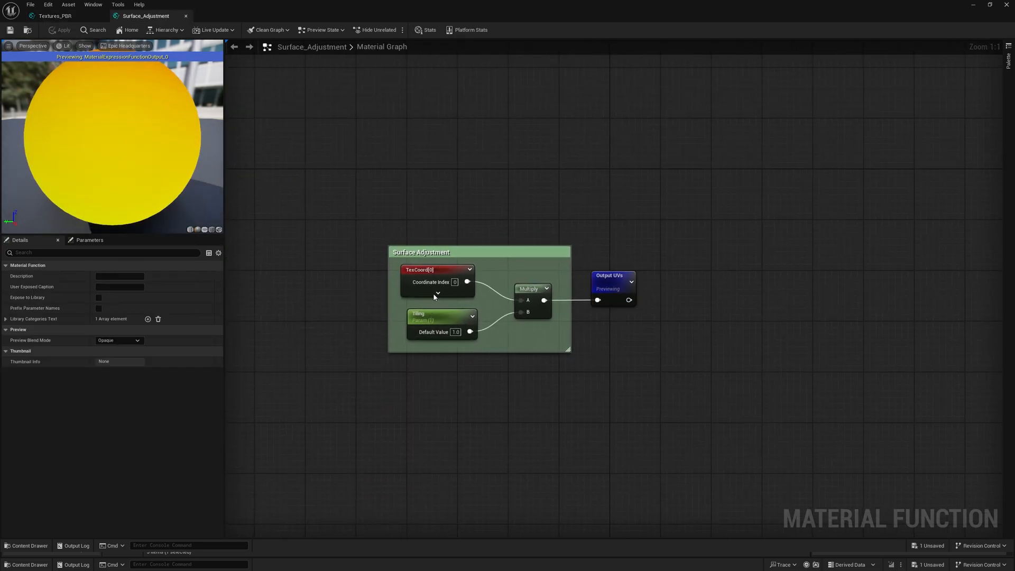
pyautogui.click(431, 270)
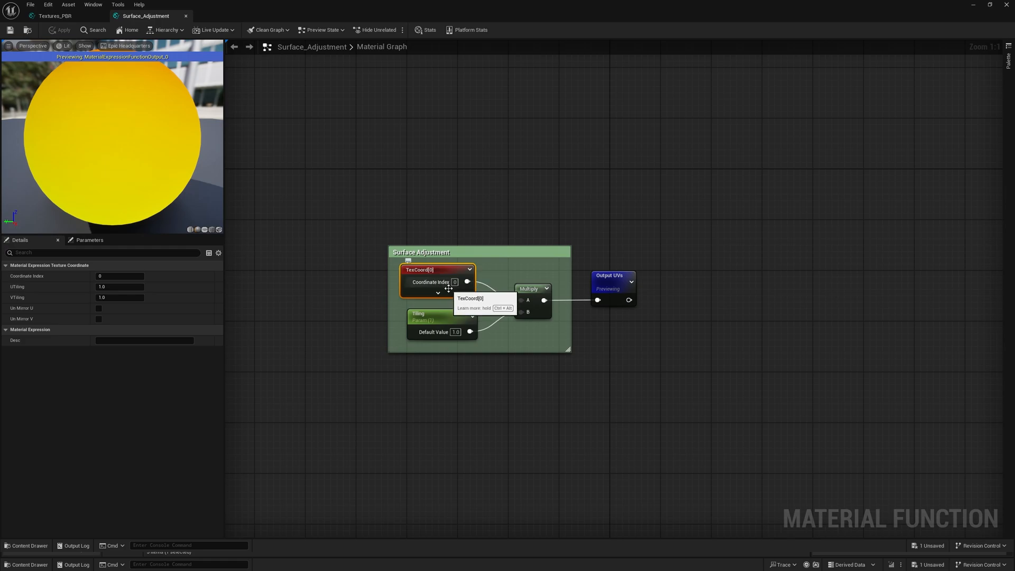
pyautogui.click(442, 316)
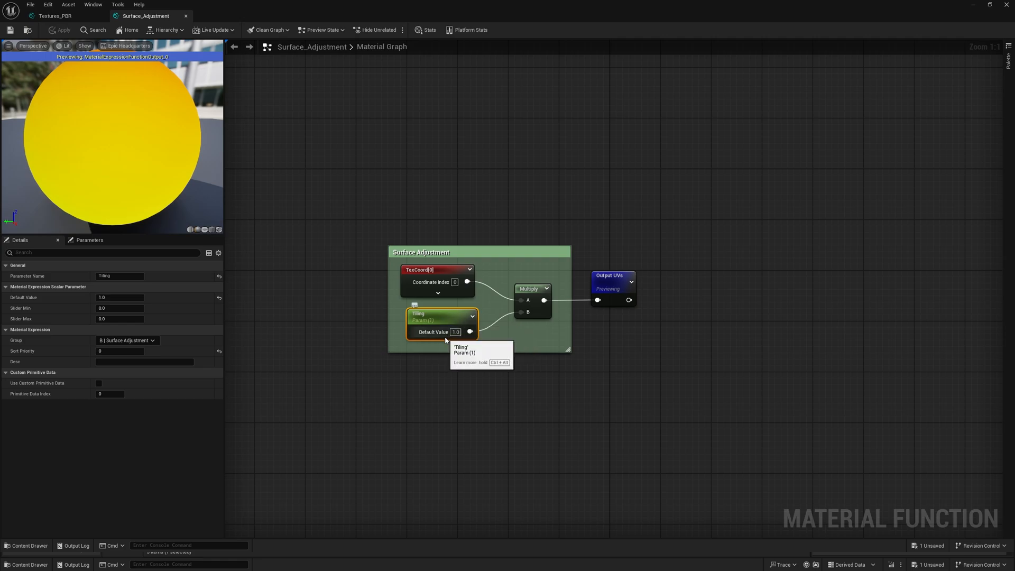
pyautogui.click(606, 363)
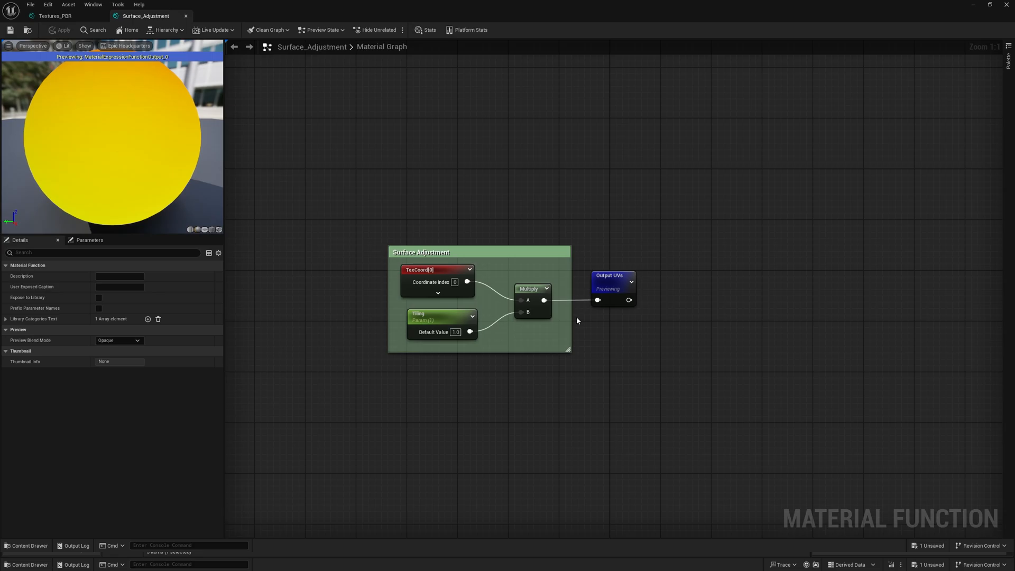
pyautogui.click(609, 282)
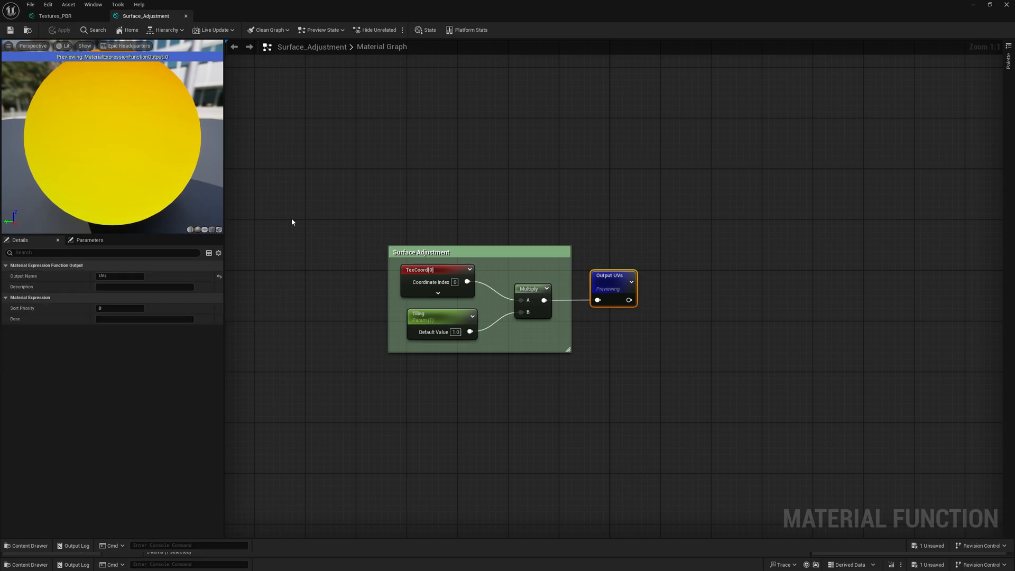
pyautogui.click(186, 16)
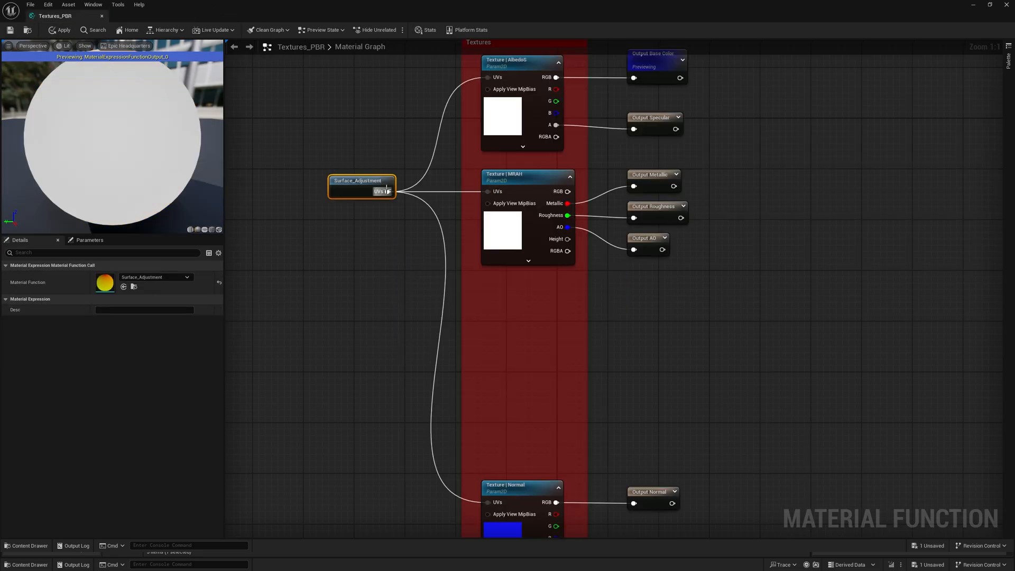
pyautogui.moveTo(399, 262); pyautogui.dragTo(393, 279, button='right')
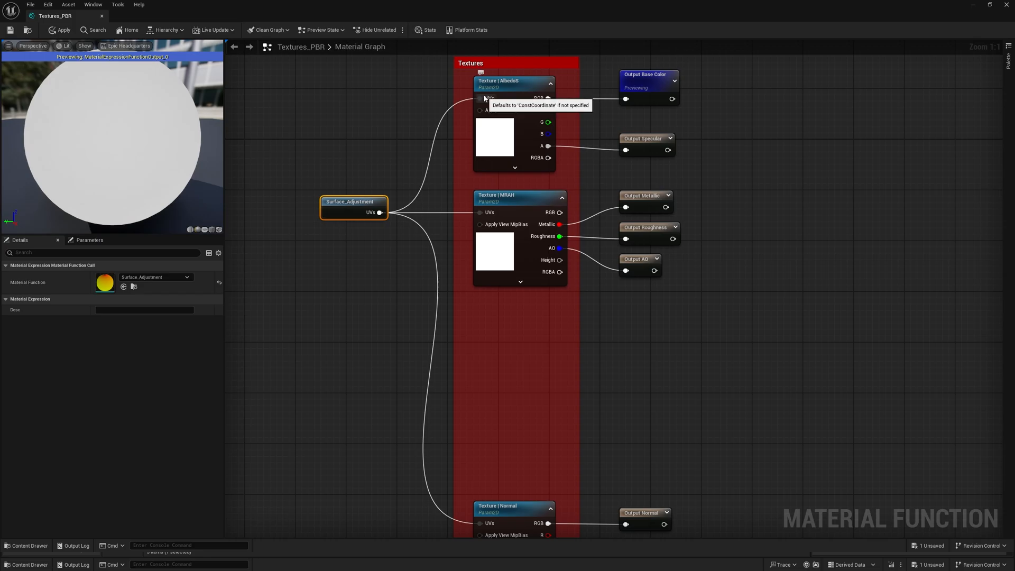
pyautogui.moveTo(470, 212); pyautogui.dragTo(473, 213)
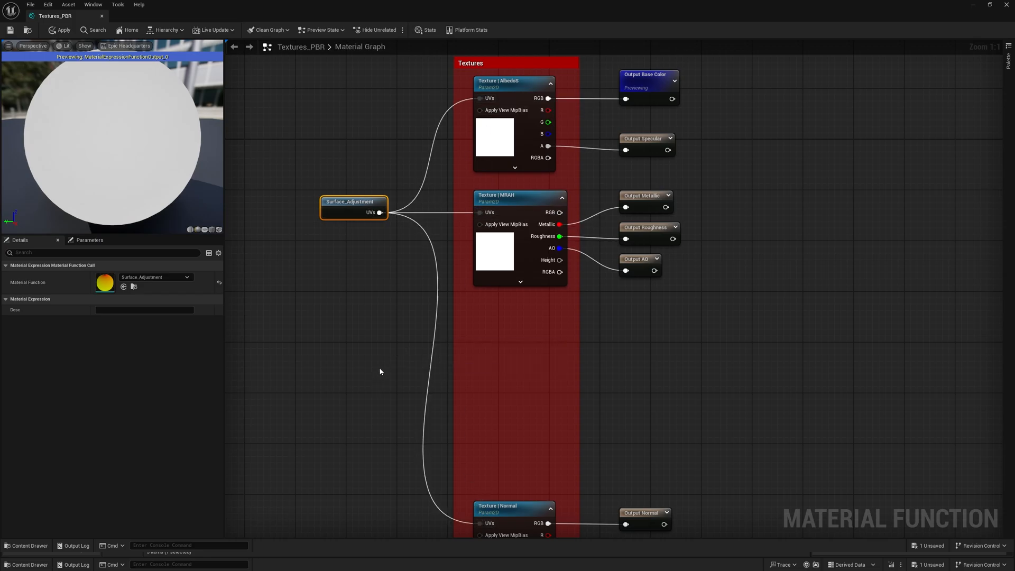
pyautogui.moveTo(606, 356); pyautogui.dragTo(542, 280, button='right')
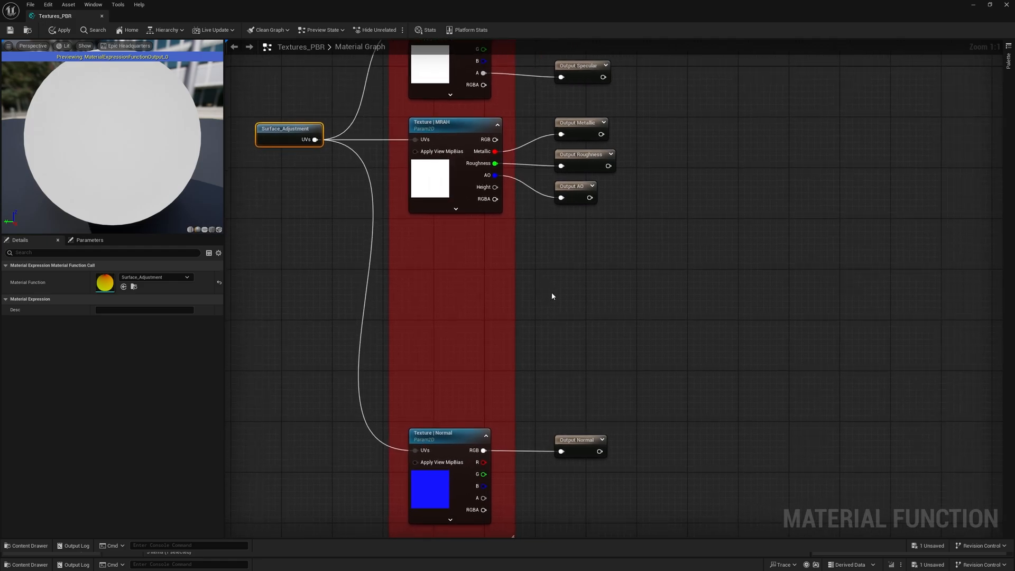
pyautogui.moveTo(582, 303); pyautogui.dragTo(464, 341, button='right')
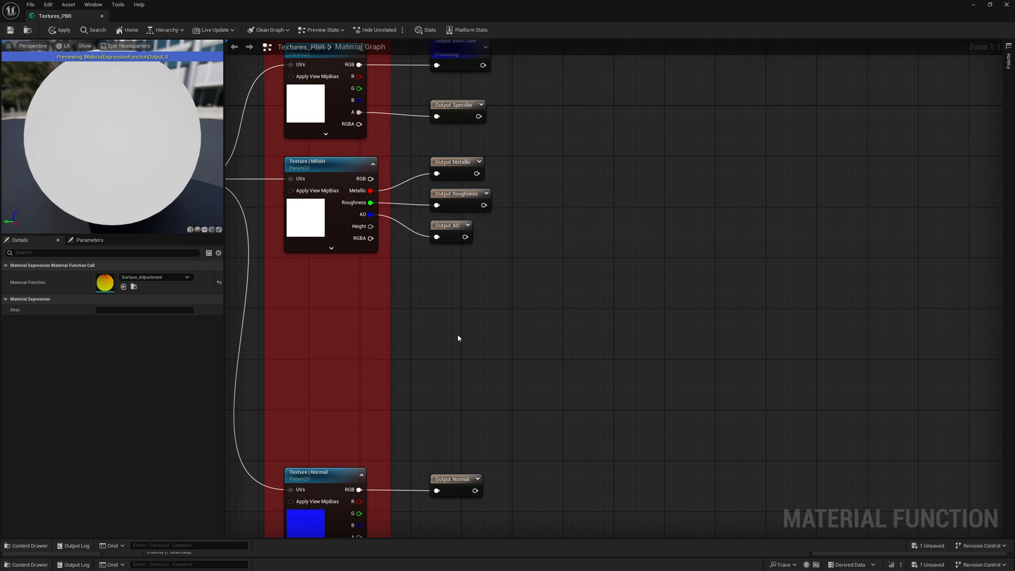
pyautogui.click(527, 307)
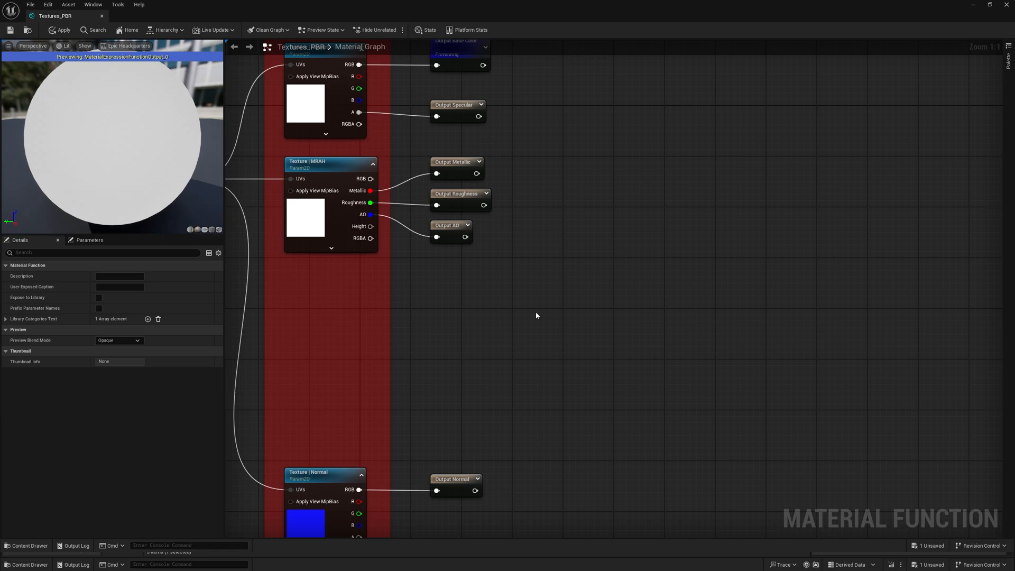
# - Add a FunctionOutput node in the empty graph area beyond the existing outputs and name it Displacement
pyautogui.moveTo(728, 317); pyautogui.dragTo(680, 312, button='right')
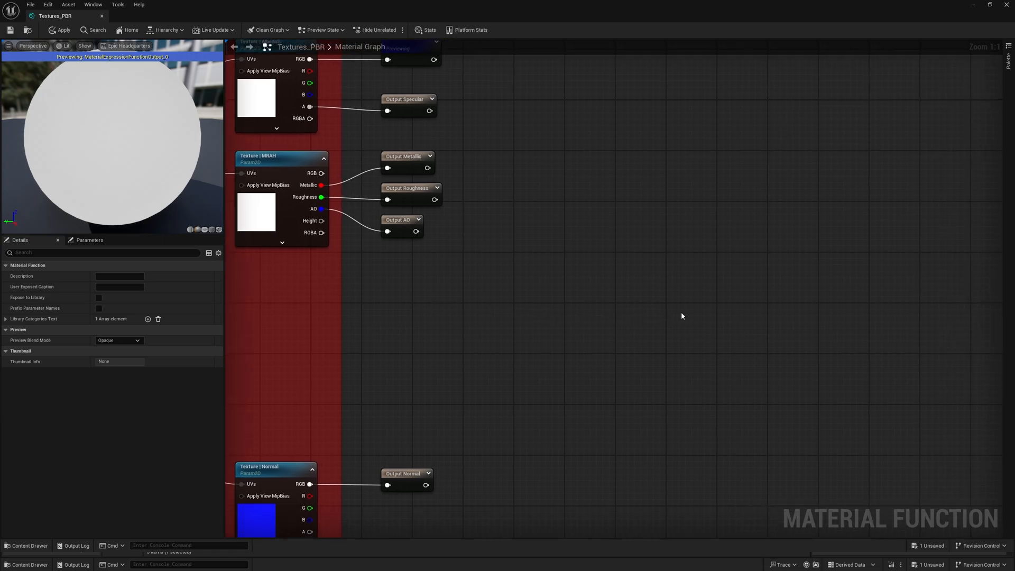
pyautogui.rightClick(710, 315)
pyautogui.write('outp')
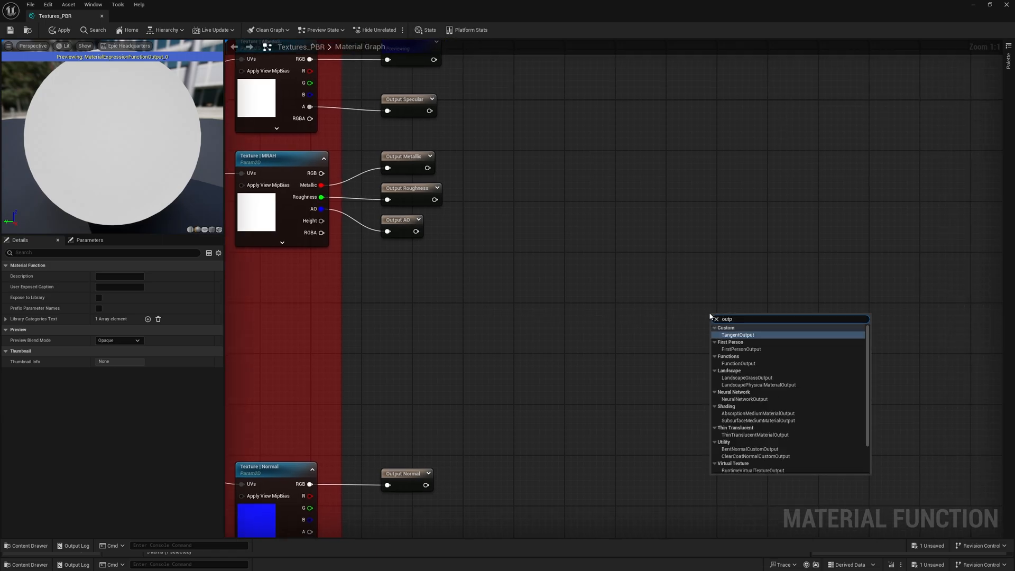
pyautogui.press('Down')
pyautogui.press('Down')
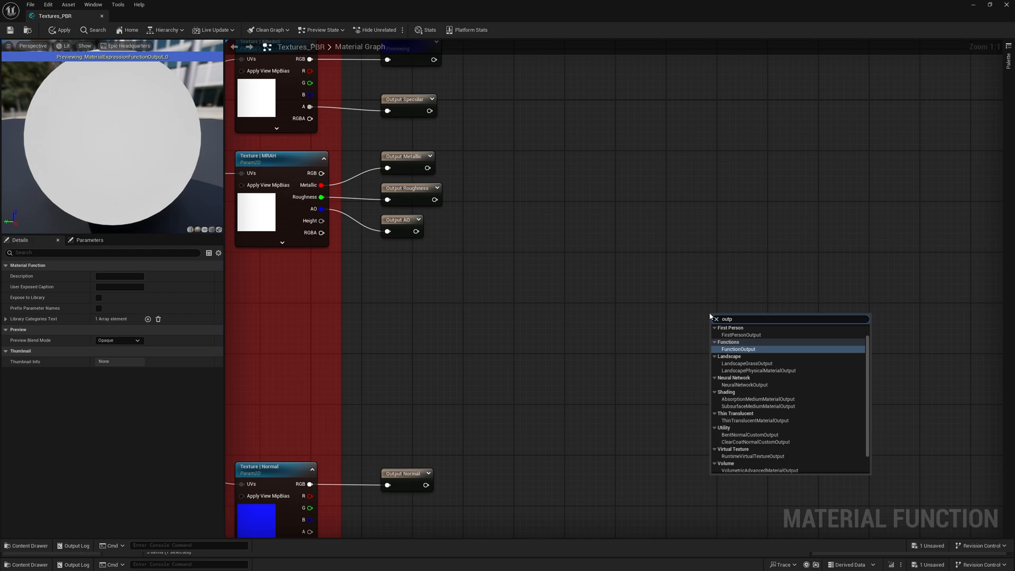
pyautogui.press('Return')
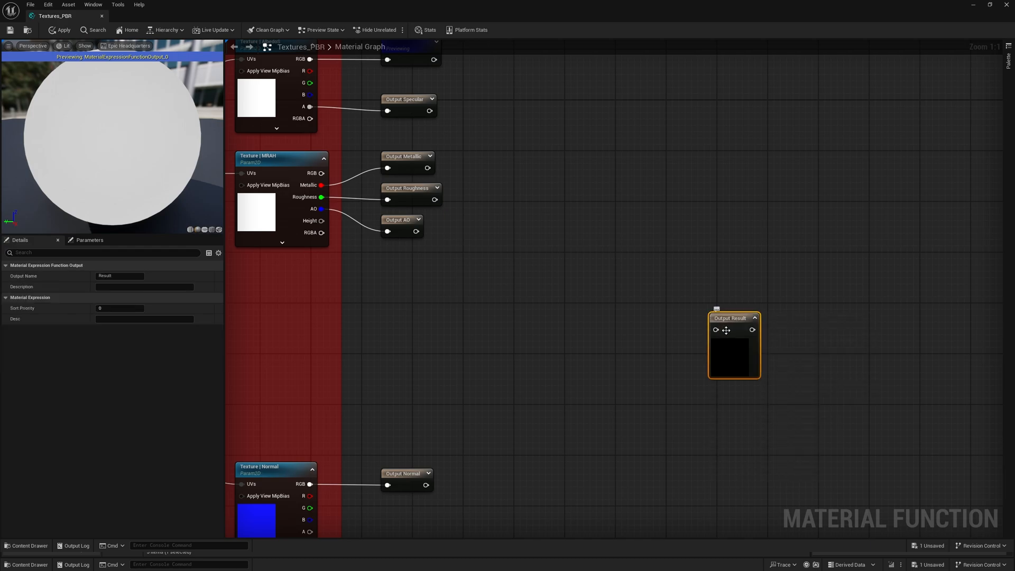
pyautogui.click(123, 276)
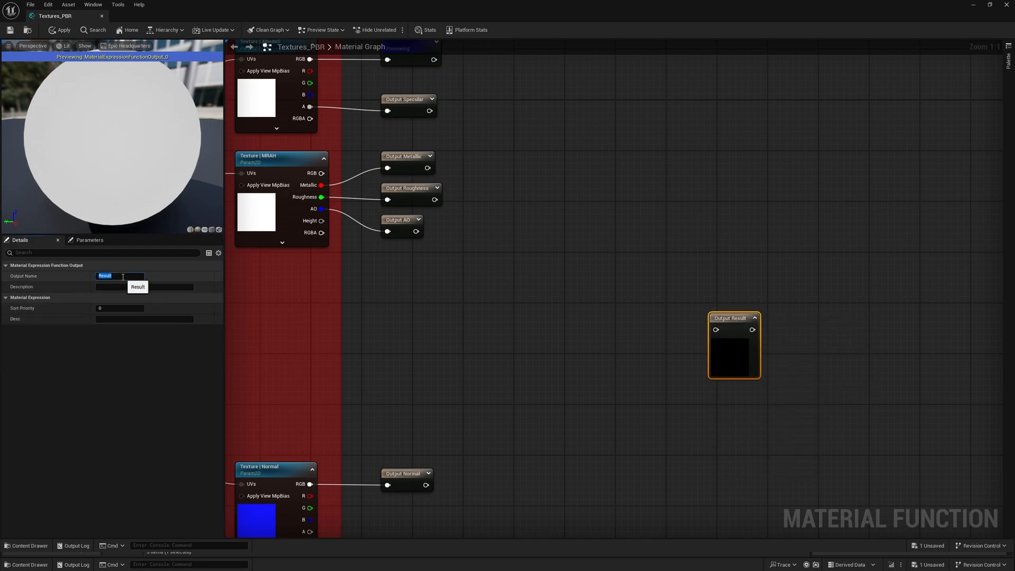
pyautogui.write('Displacement')
pyautogui.press('Return')
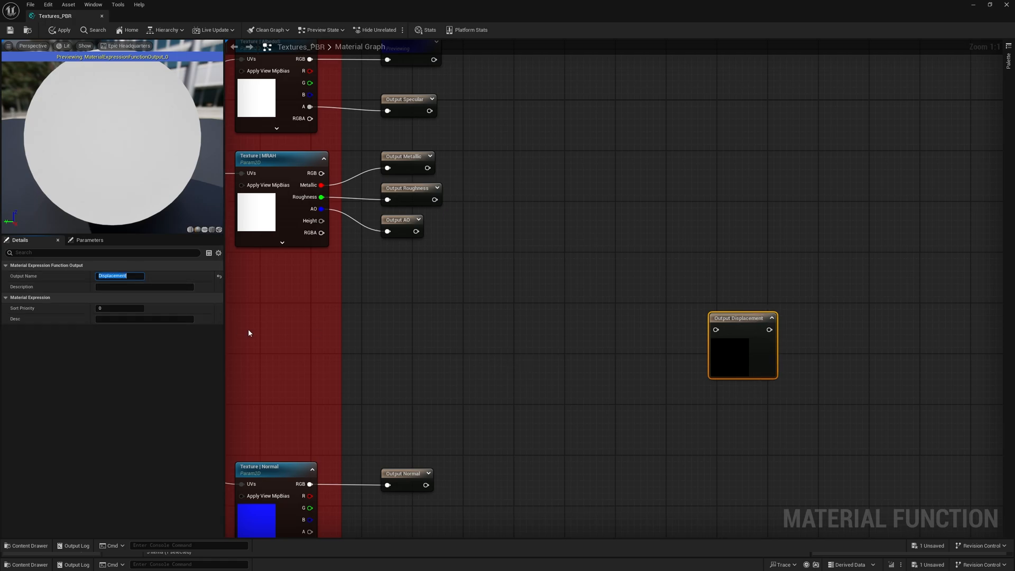
# - Set the sort priority of the Displacement function output to 6
pyautogui.scroll(-2, 407, 296)
pyautogui.moveTo(414, 285); pyautogui.dragTo(408, 341, button='right')
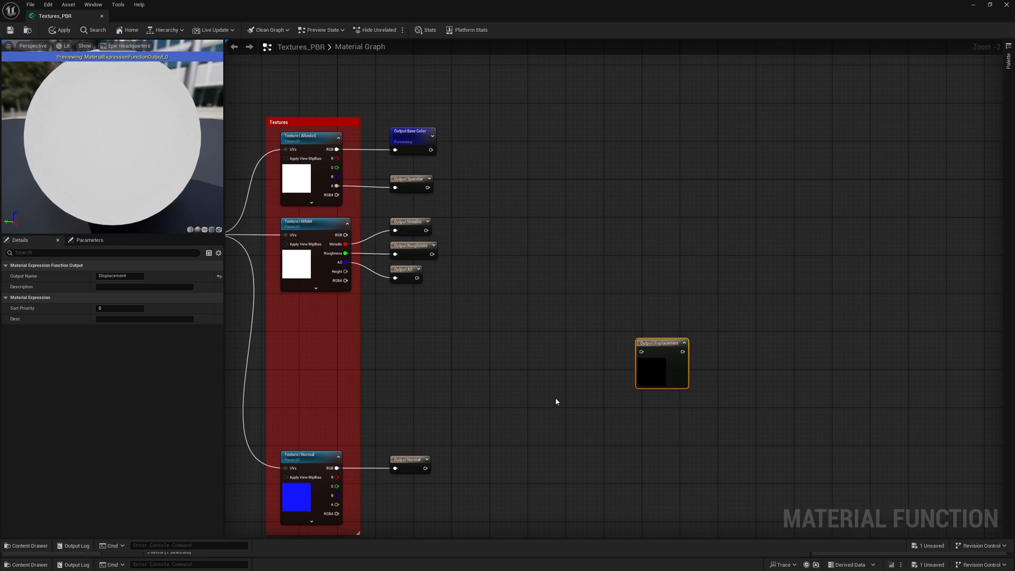
pyautogui.moveTo(555, 403); pyautogui.dragTo(548, 378, button='right')
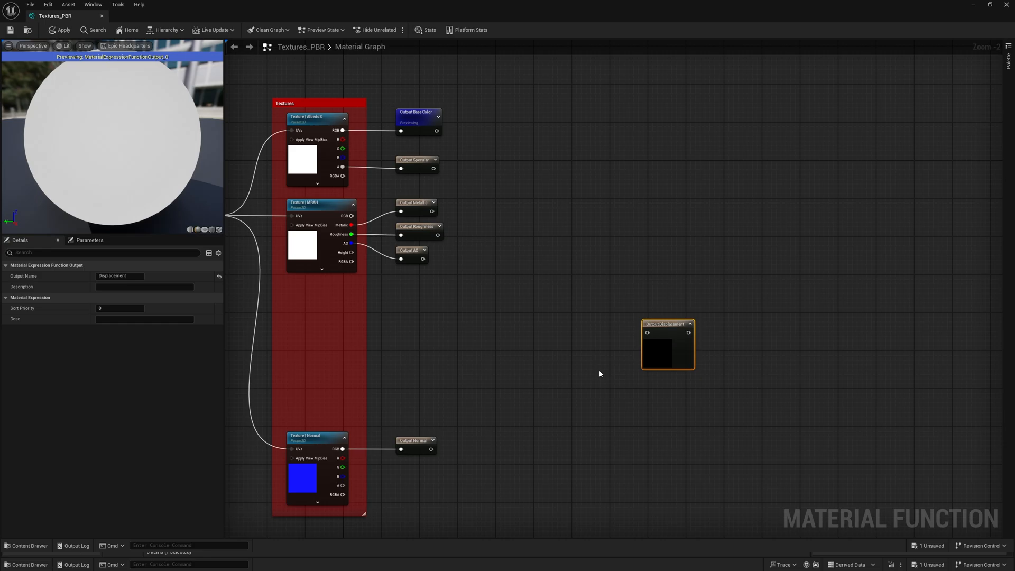
pyautogui.click(122, 307)
pyautogui.write('6')
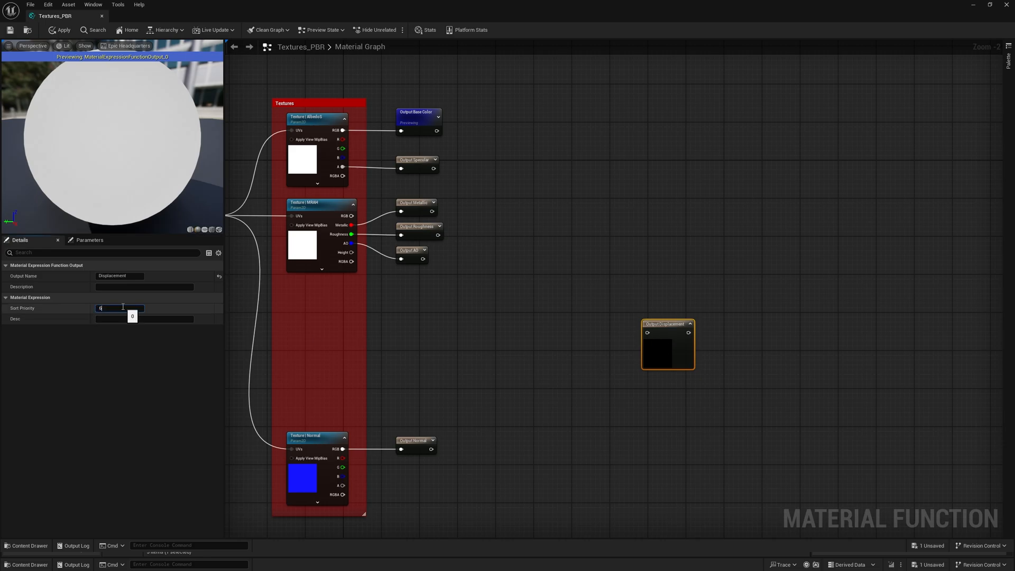
pyautogui.press('Return')
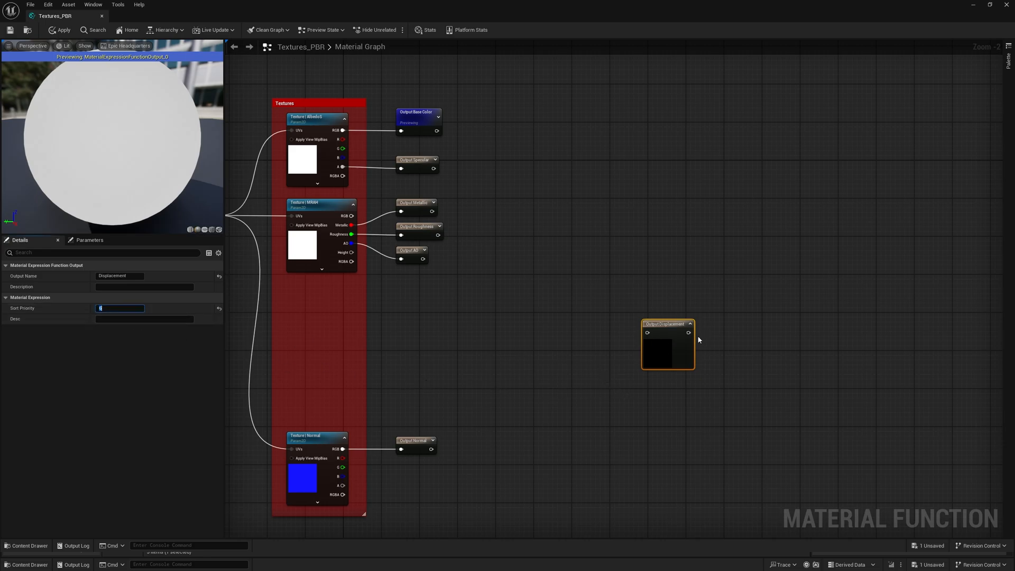
# - Collapse the preview of the Displacement output node and deselect it
pyautogui.moveTo(616, 351); pyautogui.dragTo(690, 322, button='right')
pyautogui.scroll(1, 690, 322)
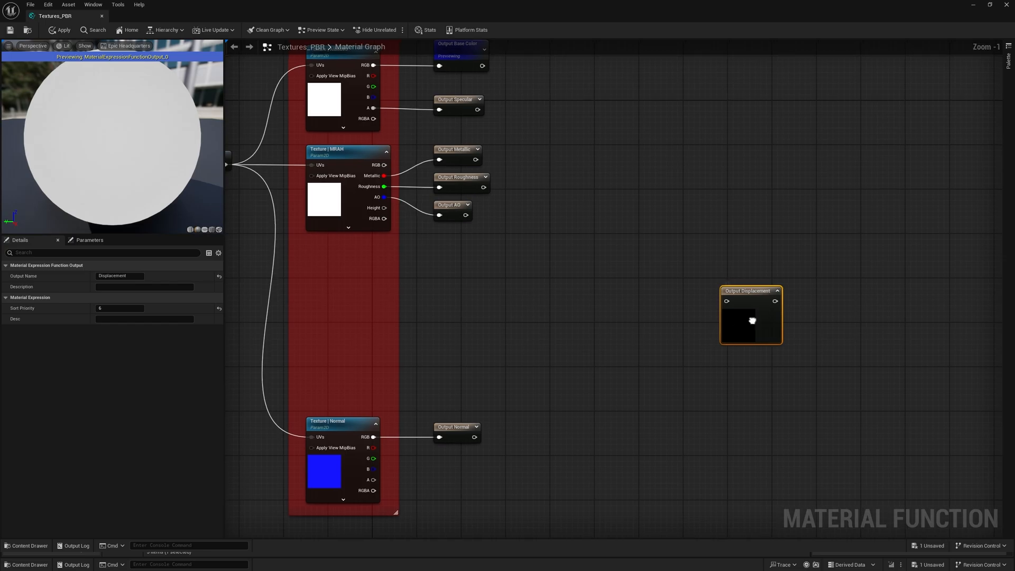
pyautogui.moveTo(752, 321); pyautogui.dragTo(540, 296, button='right')
pyautogui.click(722, 291)
pyautogui.scroll(1, 712, 290)
pyautogui.moveTo(567, 269); pyautogui.dragTo(680, 267)
pyautogui.moveTo(548, 307); pyautogui.dragTo(657, 317, button='right')
pyautogui.click(632, 332)
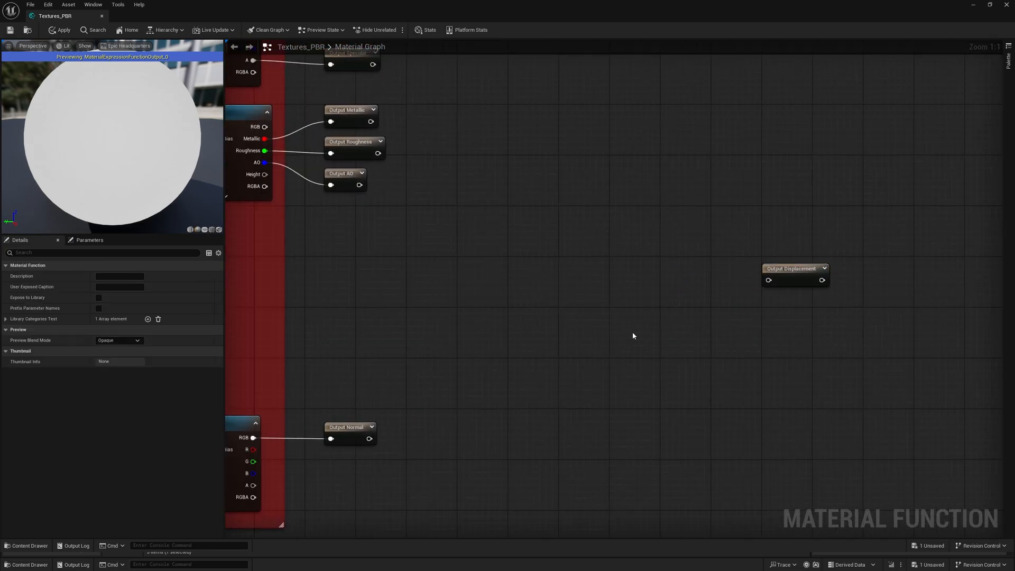
# - Add a StaticSwitchParameter node before the Displacement output and name it BiDirectional
pyautogui.rightClick(624, 335)
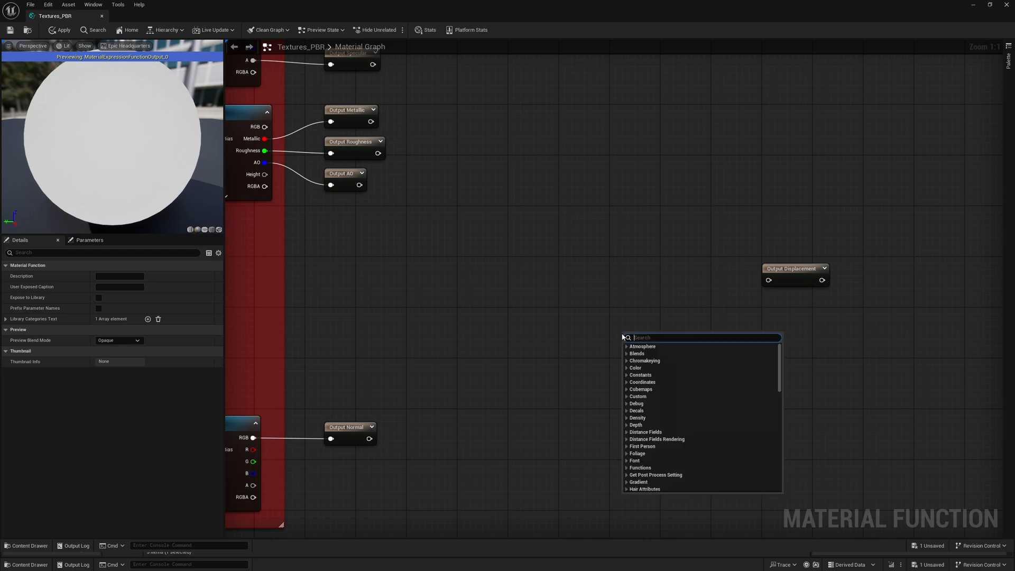
pyautogui.write('switch')
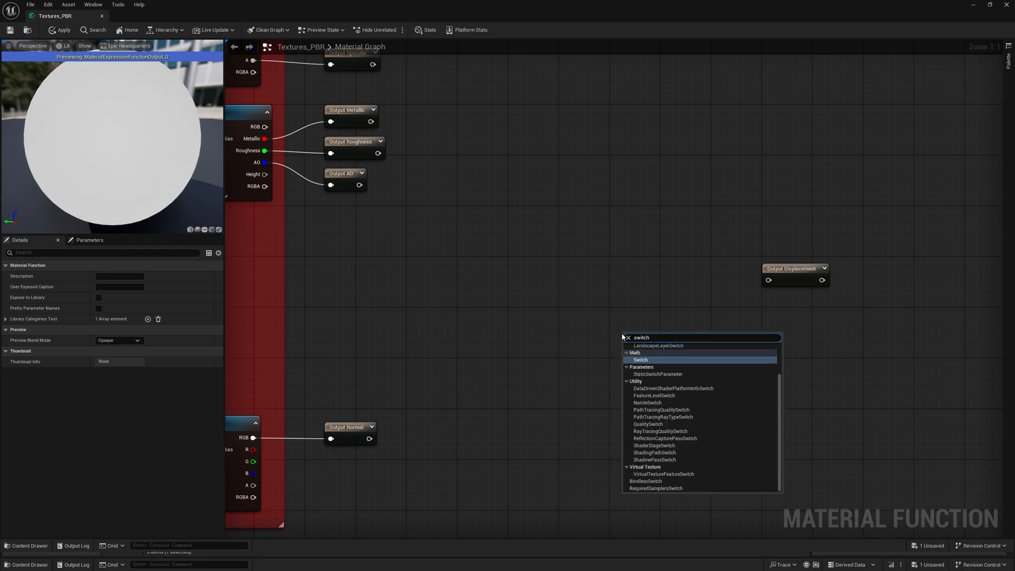
pyautogui.write('p')
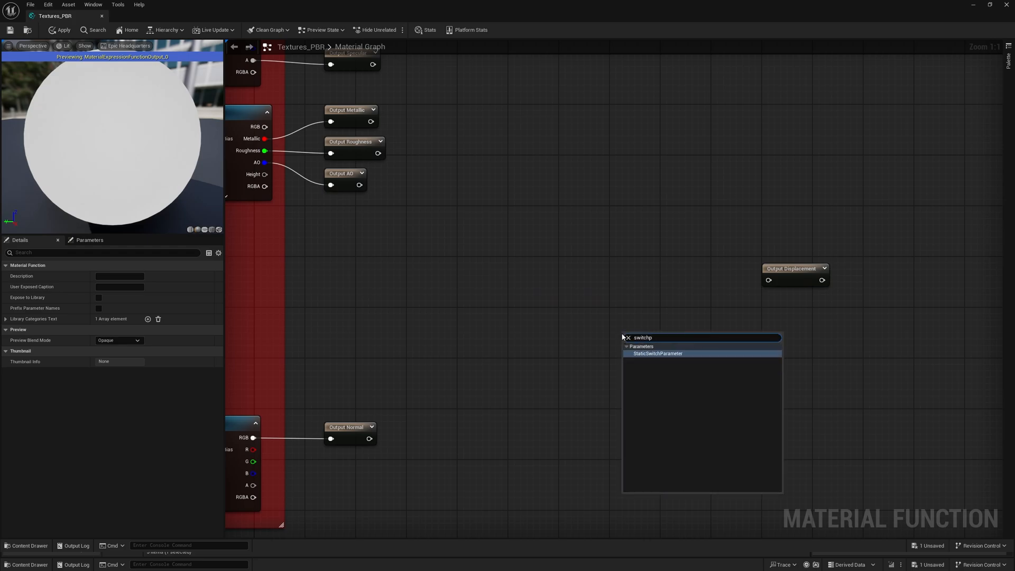
pyautogui.press('Return')
pyautogui.write('Bi')
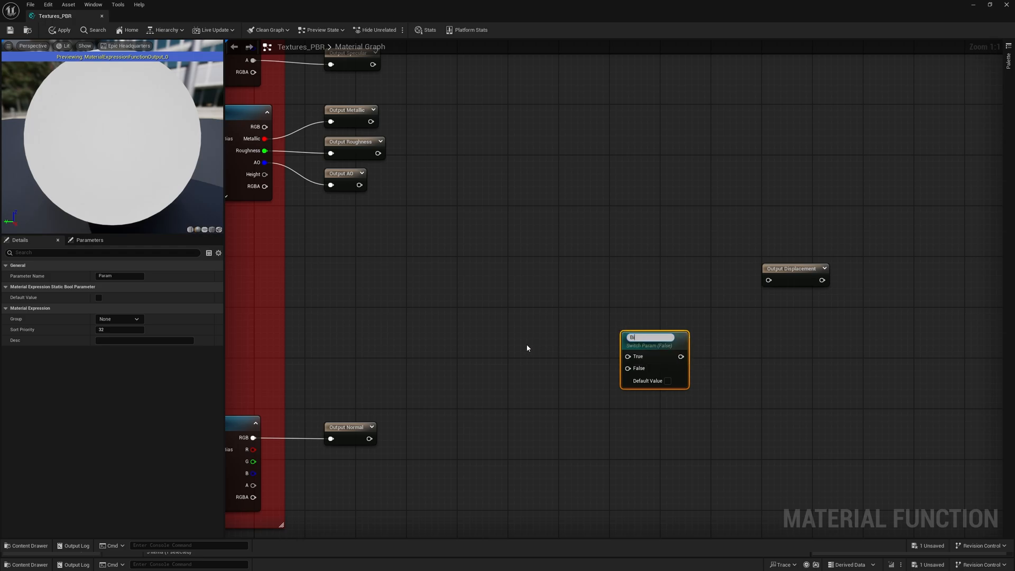
pyautogui.write('Directional')
pyautogui.press('Return')
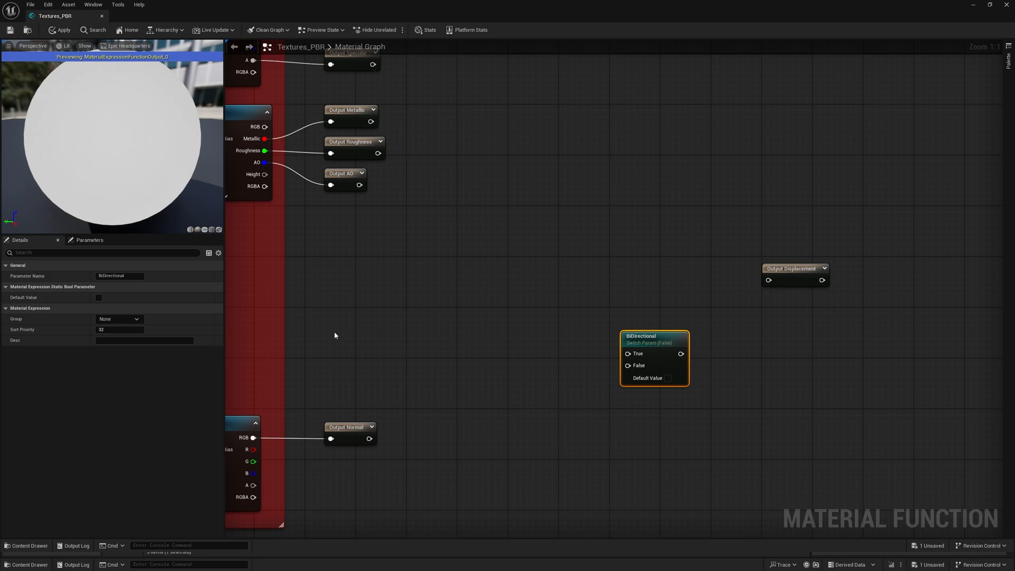
# - Assign the BiDirectional parameter to the group "D | Displacement" and set its sort priority to 0
pyautogui.click(106, 319)
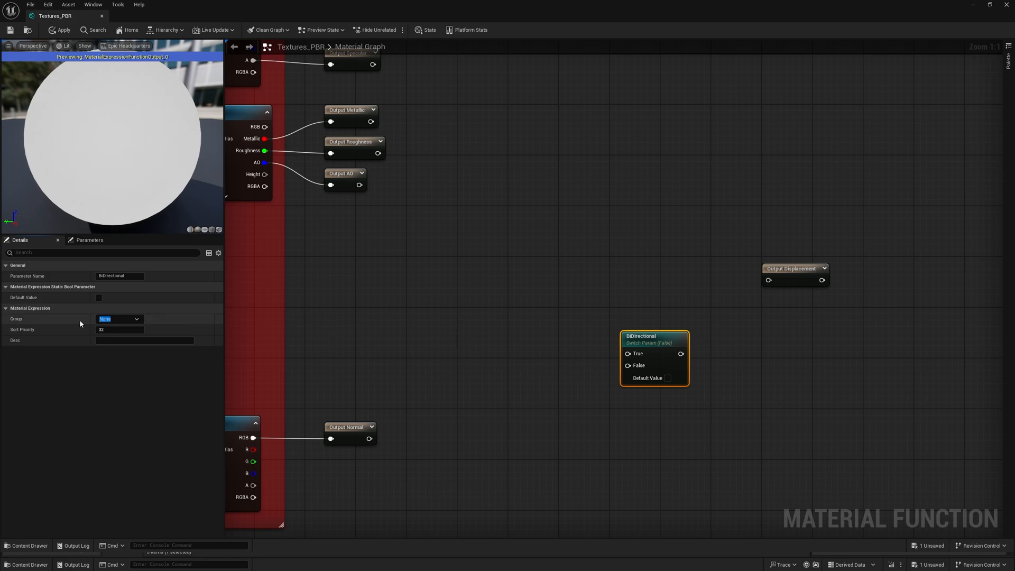
pyautogui.write('D | displacement')
pyautogui.moveTo(108, 319); pyautogui.dragTo(99, 319)
pyautogui.click(117, 320)
pyautogui.click(122, 330)
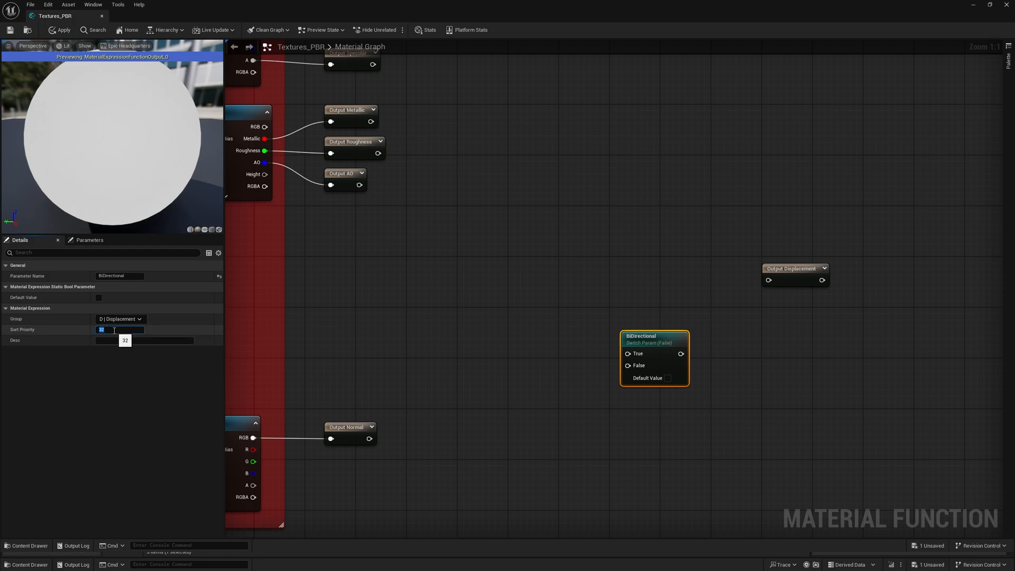
pyautogui.write('0')
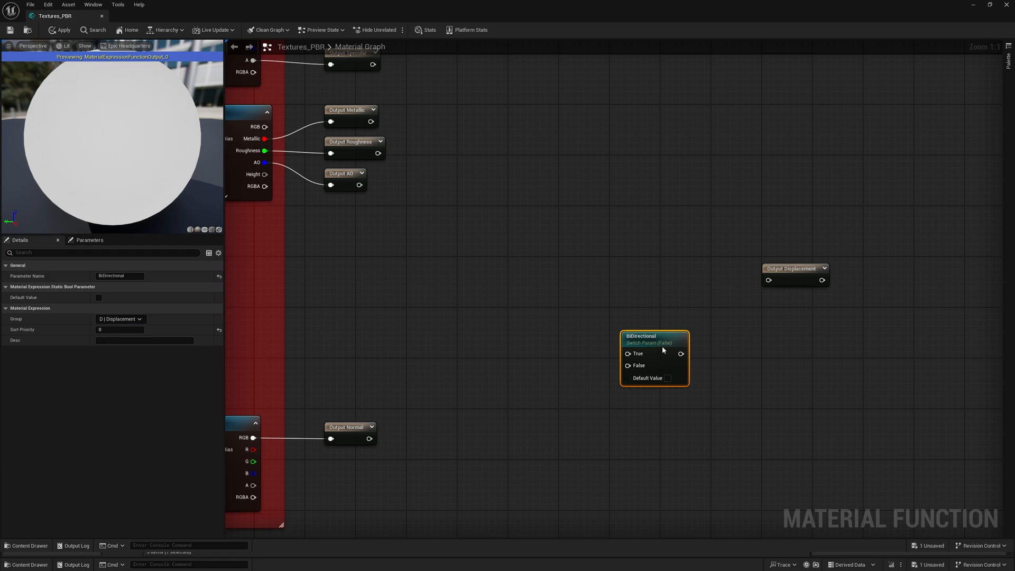
# - Connect the BiDirectional switch to the Displacement output and move both nodes farther from the texture nodes
pyautogui.moveTo(662, 345); pyautogui.dragTo(695, 271)
pyautogui.moveTo(768, 280); pyautogui.dragTo(713, 279)
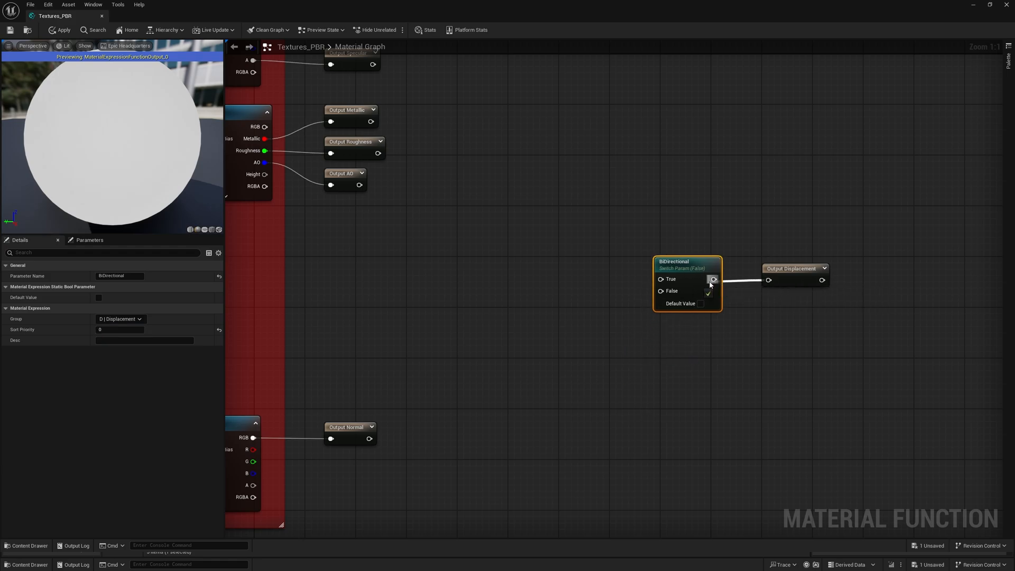
pyautogui.moveTo(741, 333); pyautogui.dragTo(799, 340, button='right')
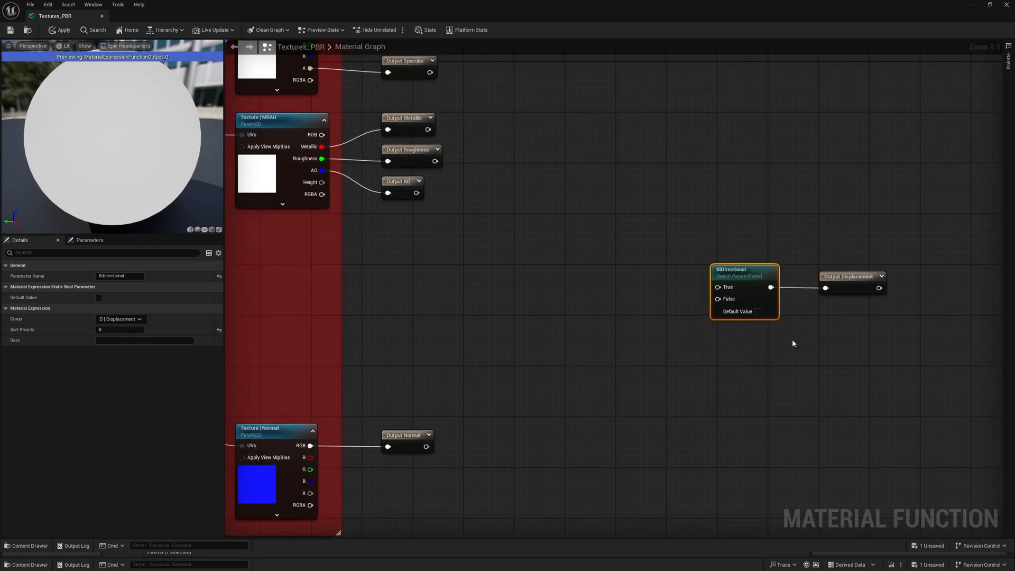
pyautogui.moveTo(842, 333); pyautogui.dragTo(796, 274)
pyautogui.click(709, 385)
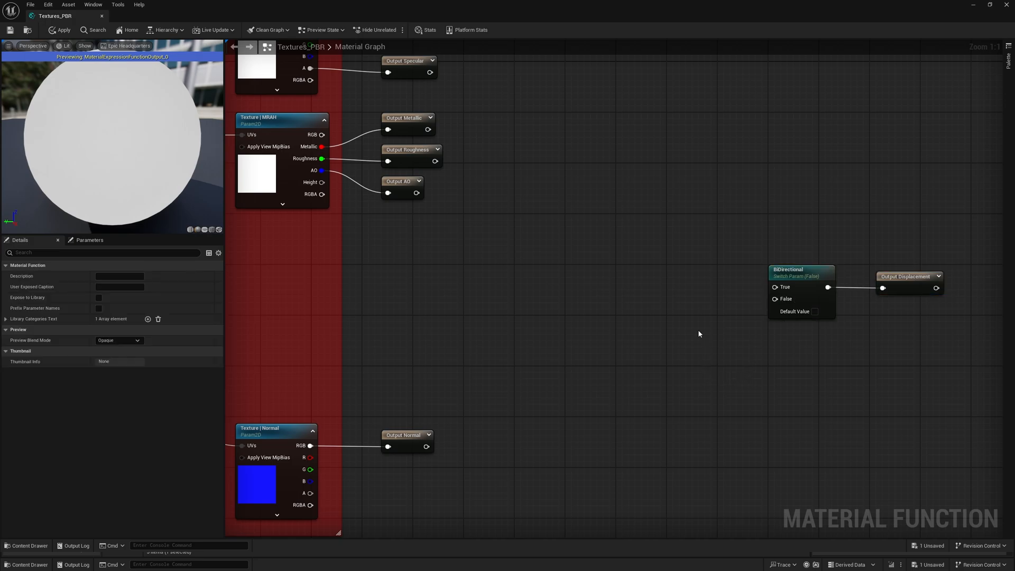
# - Add a Lerp node feeding the True input of BiDirectional and a OneMinus node feeding the Lerp's A input
pyautogui.click(667, 259)
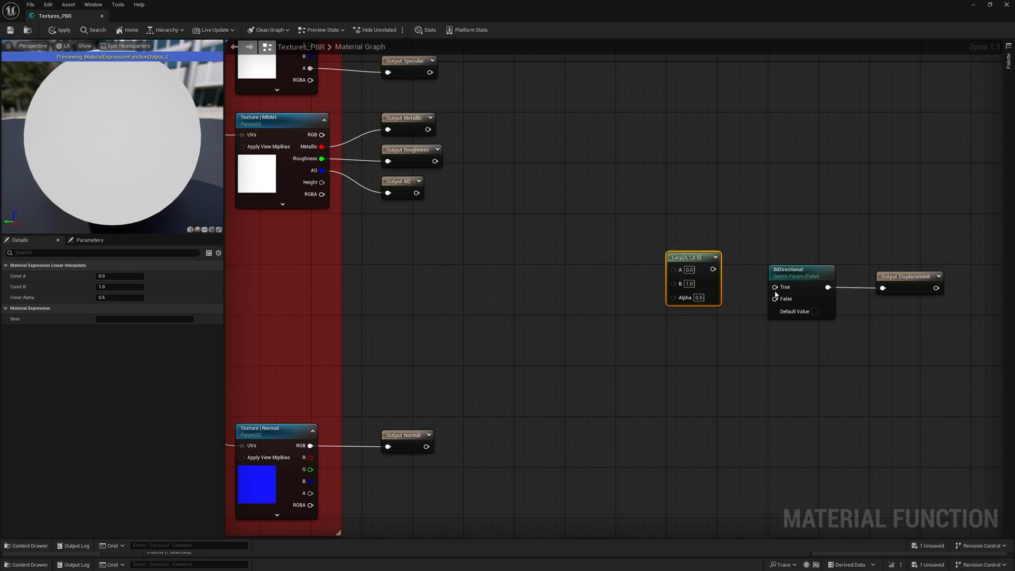
pyautogui.moveTo(774, 286); pyautogui.dragTo(713, 271)
pyautogui.rightClick(621, 304)
pyautogui.write('onem')
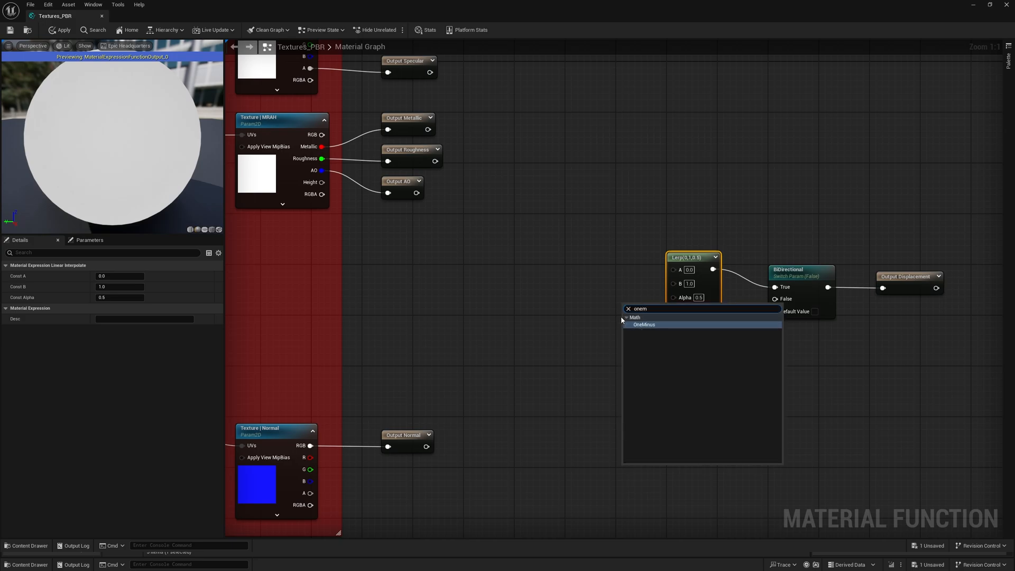
pyautogui.press('Return')
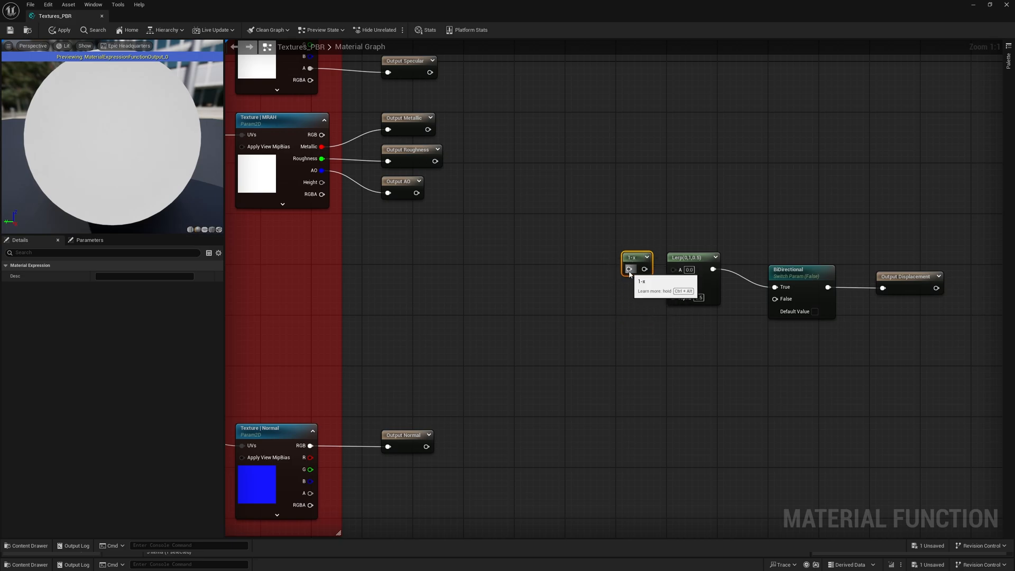
pyautogui.moveTo(674, 269); pyautogui.dragTo(642, 270)
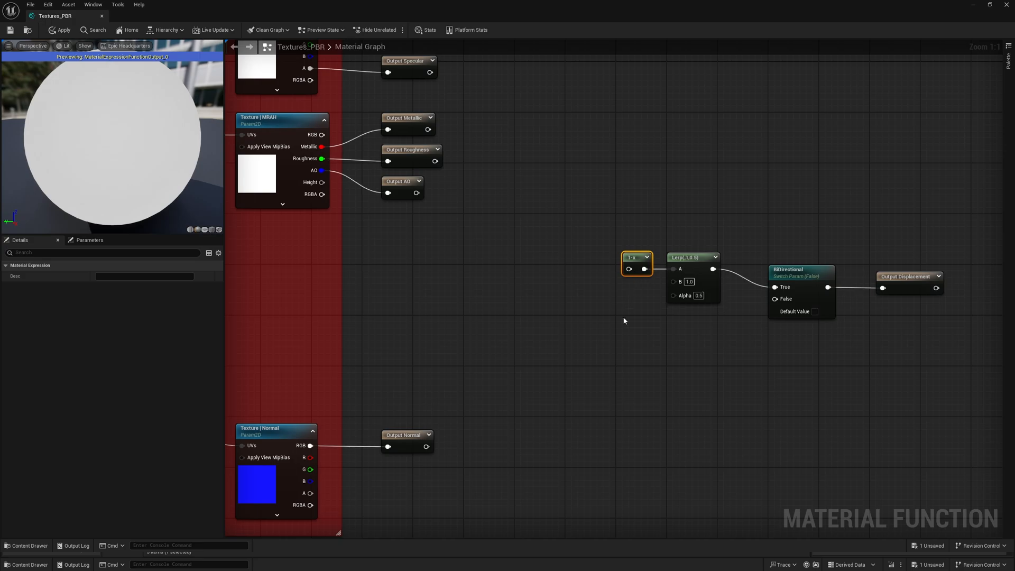
# - Create an Add node and connect its output to the OneMinus input, the Lerp's B input and the BiDirectional switch's False input
pyautogui.click(580, 278)
pyautogui.moveTo(601, 288); pyautogui.dragTo(588, 270)
pyautogui.moveTo(673, 282); pyautogui.dragTo(602, 282)
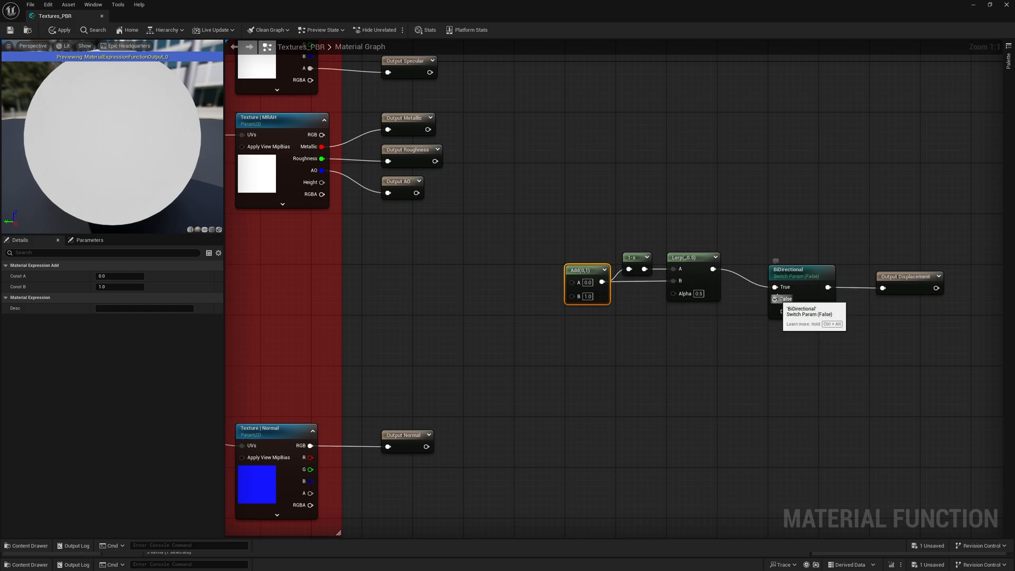
pyautogui.moveTo(775, 298); pyautogui.dragTo(602, 282)
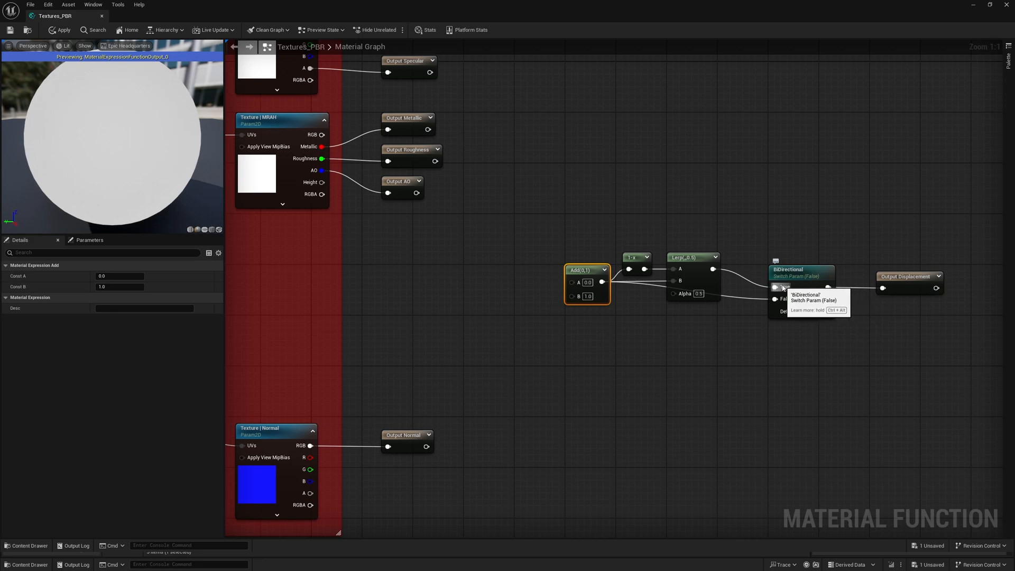
# - Move the Add, OneMinus and Lerp nodes closer to the BiDirectional switch and connect the MRAH texture's Height output to the Lerp's Alpha
pyautogui.moveTo(705, 347); pyautogui.dragTo(629, 244)
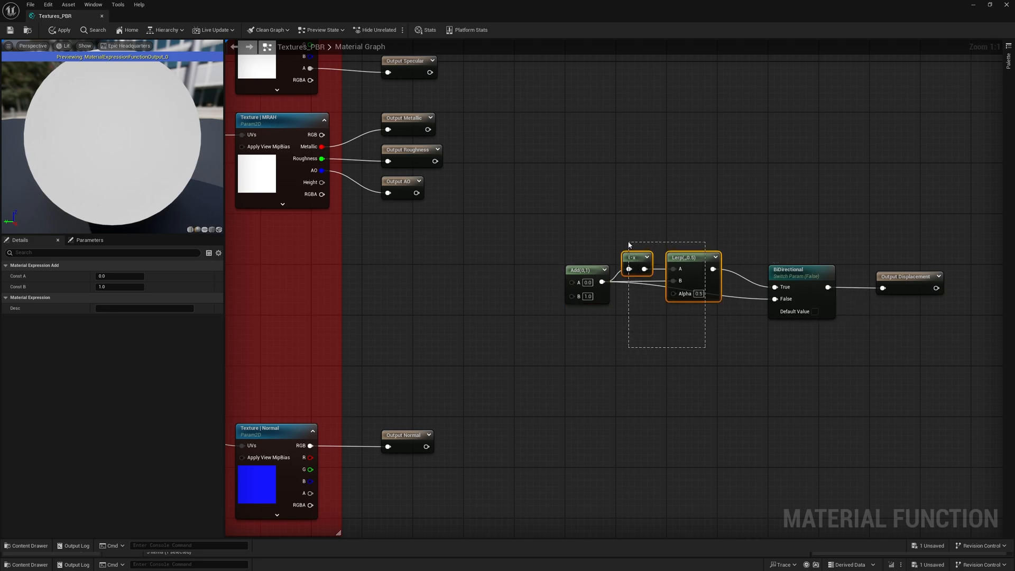
pyautogui.moveTo(629, 244); pyautogui.dragTo(618, 284)
pyautogui.keyDown('ctrl'); pyautogui.click(593, 270); pyautogui.keyUp('ctrl')
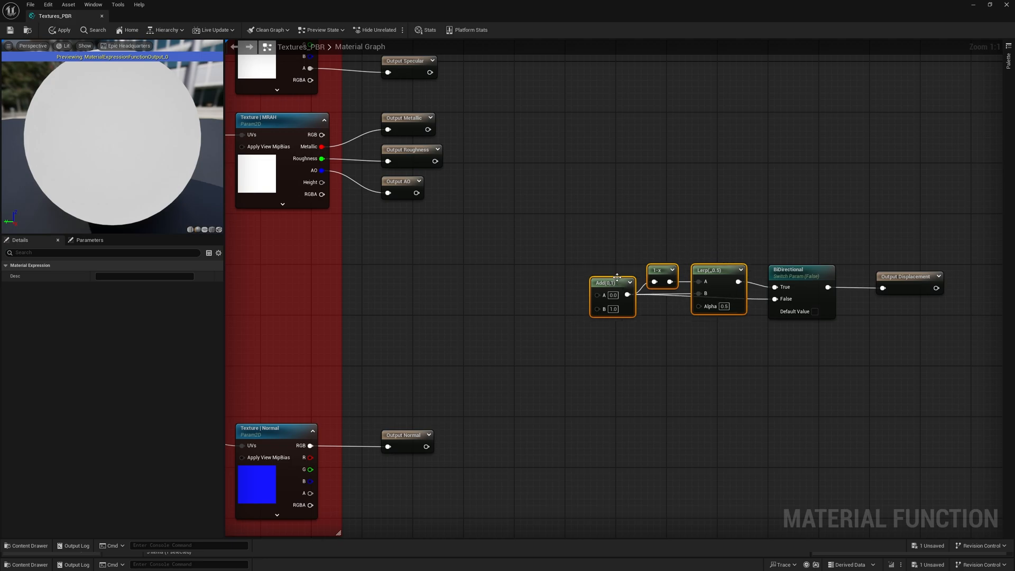
pyautogui.click(610, 236)
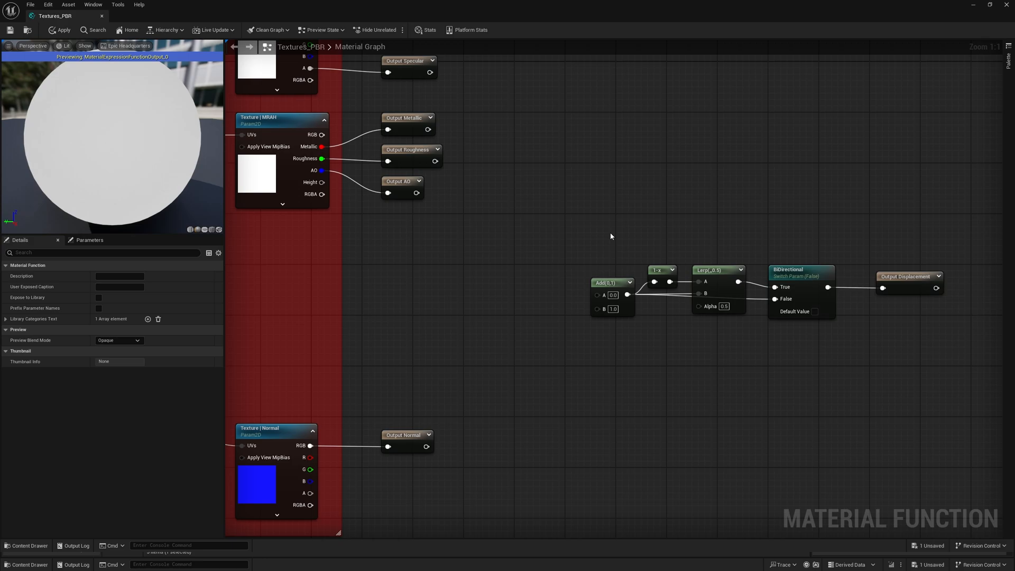
pyautogui.moveTo(606, 233); pyautogui.dragTo(629, 240, button='right')
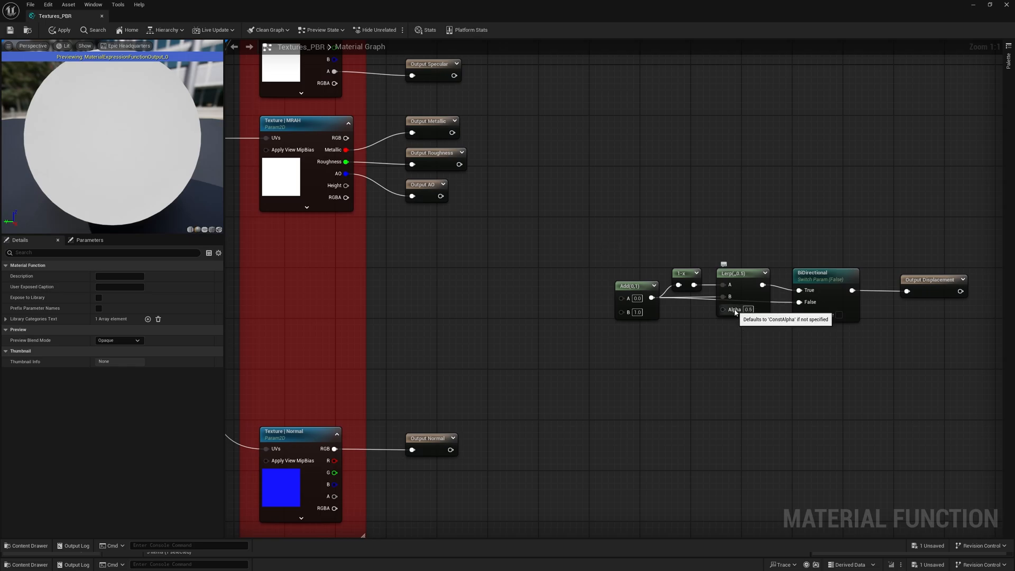
pyautogui.moveTo(722, 309); pyautogui.dragTo(346, 189)
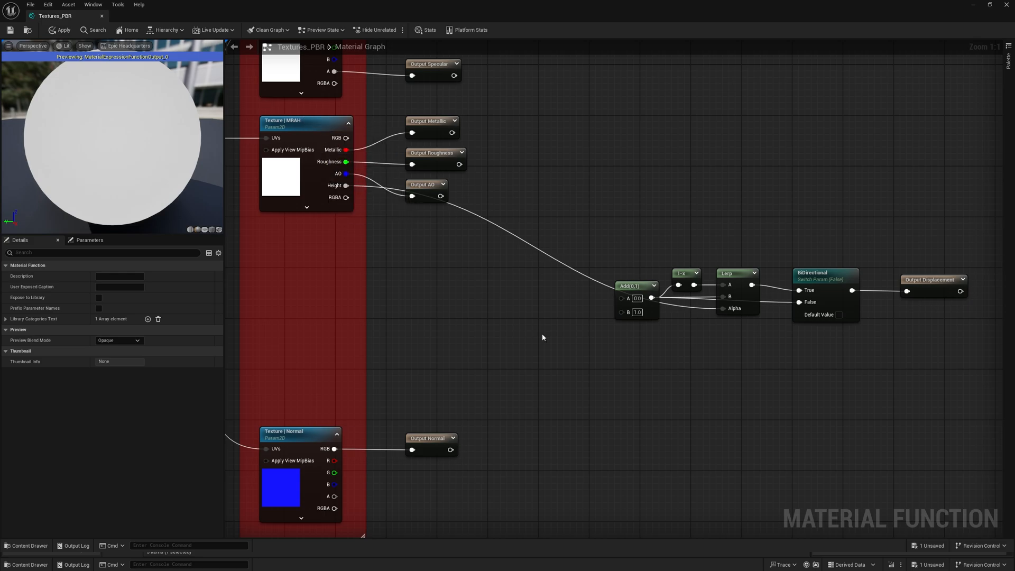
# - Add a Constant node near the Add node, convert it to a parameter and name it Displacement Center
pyautogui.moveTo(546, 336); pyautogui.dragTo(607, 332, button='right')
pyautogui.rightClick(590, 340)
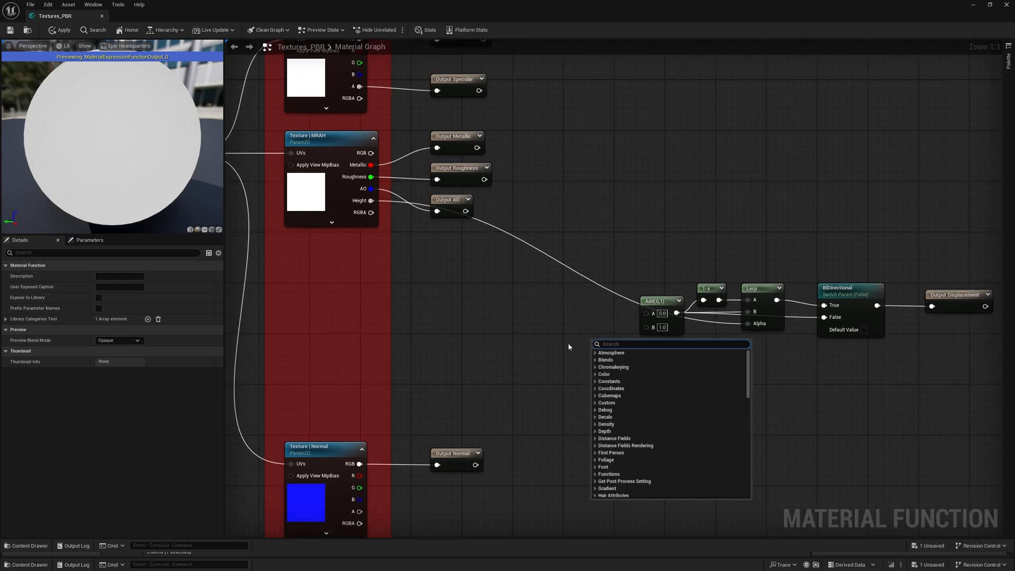
pyautogui.click(568, 347)
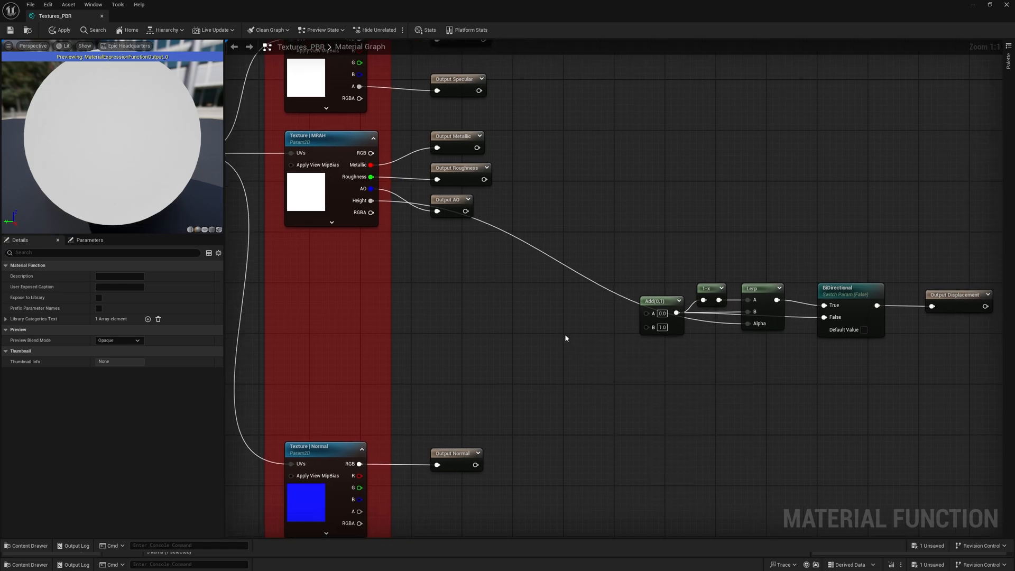
pyautogui.click(561, 338)
pyautogui.rightClick(563, 341)
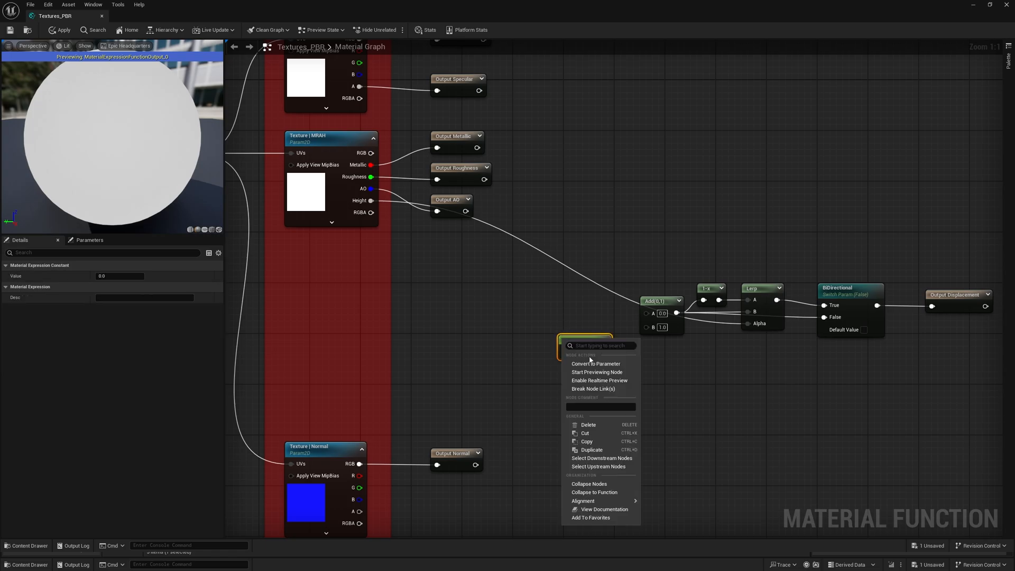
pyautogui.click(592, 363)
pyautogui.write('D')
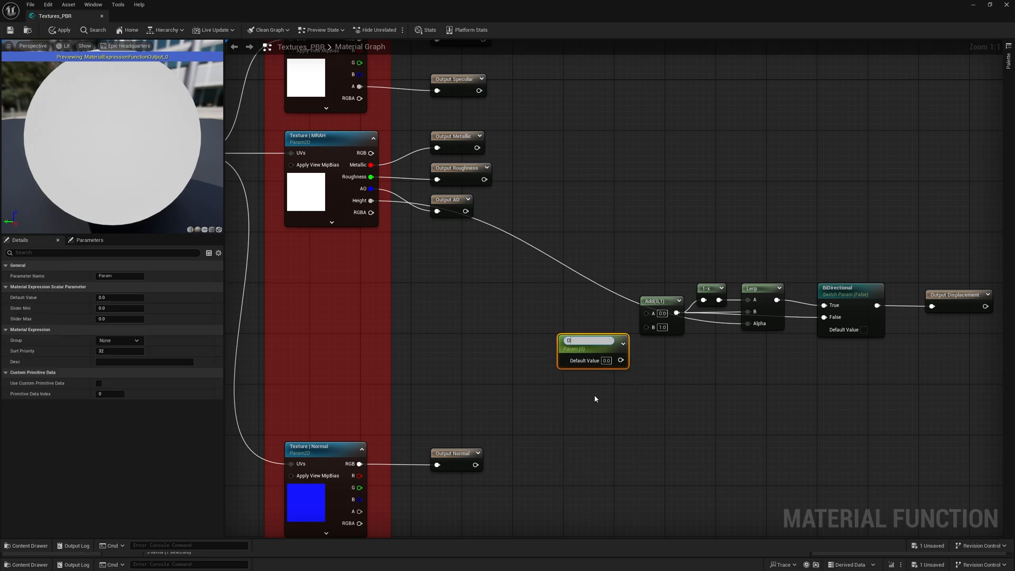
pyautogui.write('isplacement Center')
pyautogui.press('Return')
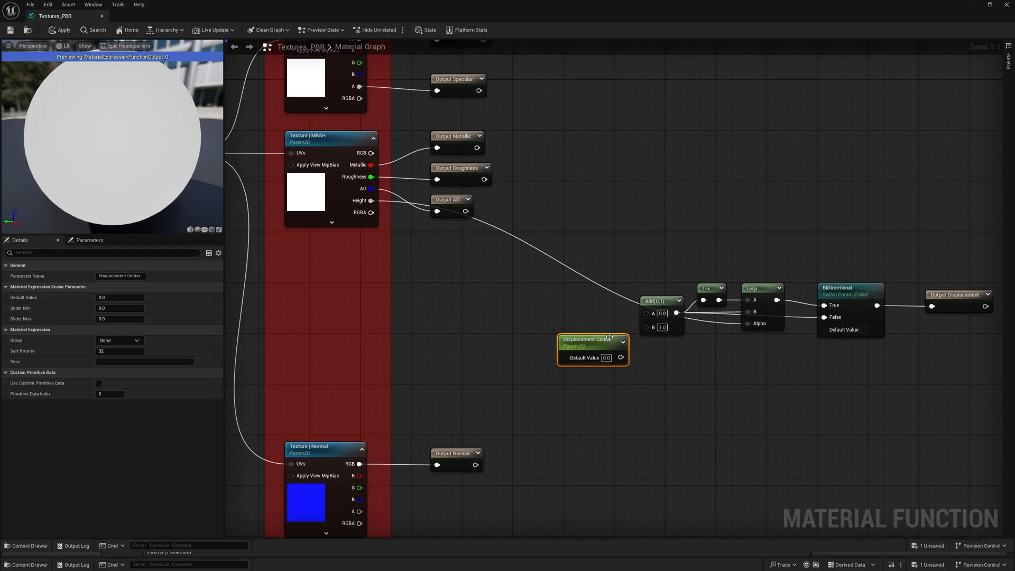
# - Move the Displacement Center parameter away from the Add node and set its default value to 0.5
pyautogui.moveTo(607, 344); pyautogui.dragTo(580, 363)
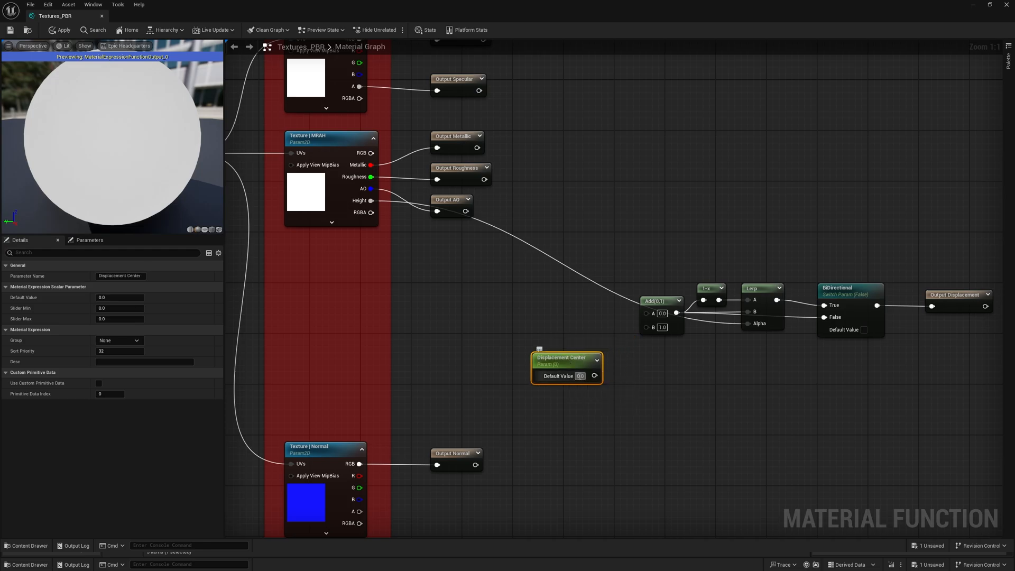
pyautogui.click(578, 376)
pyautogui.write('0.5')
pyautogui.press('Return')
pyautogui.click(664, 360)
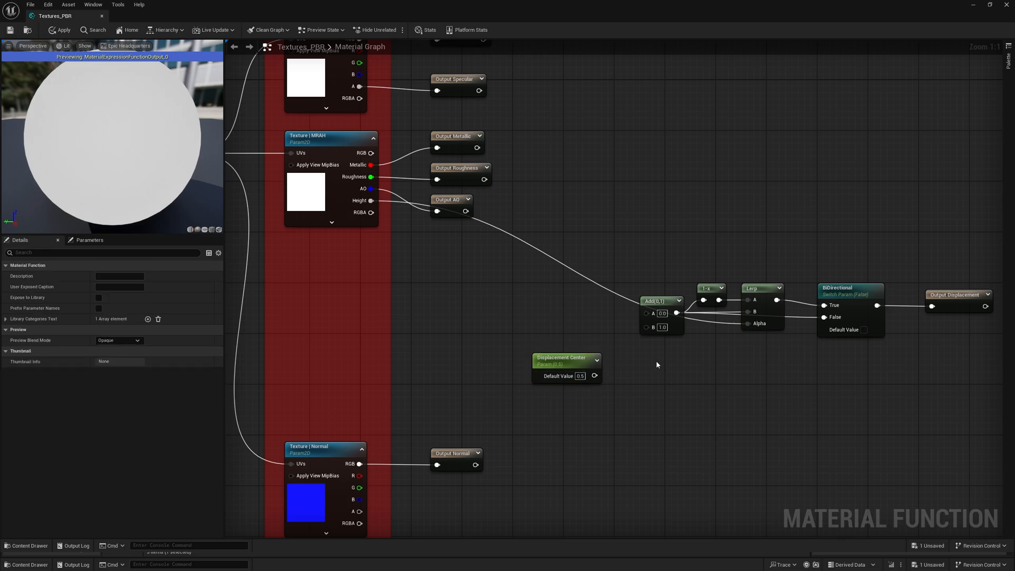
# - Connect Displacement Center to the Add node's B input and create a Multiply node that feeds MRAH Height through its A input into Add's A
pyautogui.moveTo(646, 327); pyautogui.dragTo(610, 362)
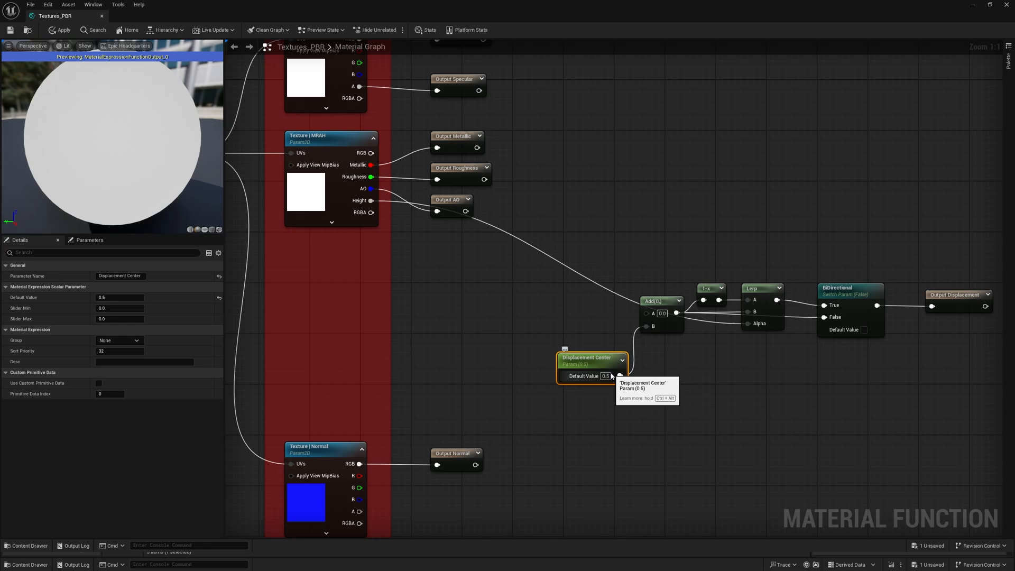
pyautogui.click(577, 293)
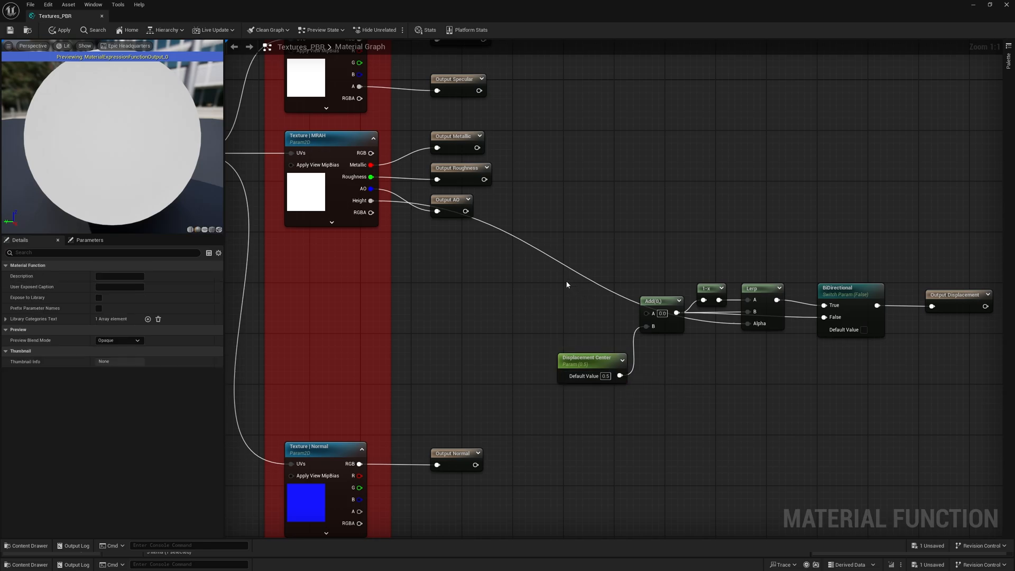
pyautogui.click(560, 285)
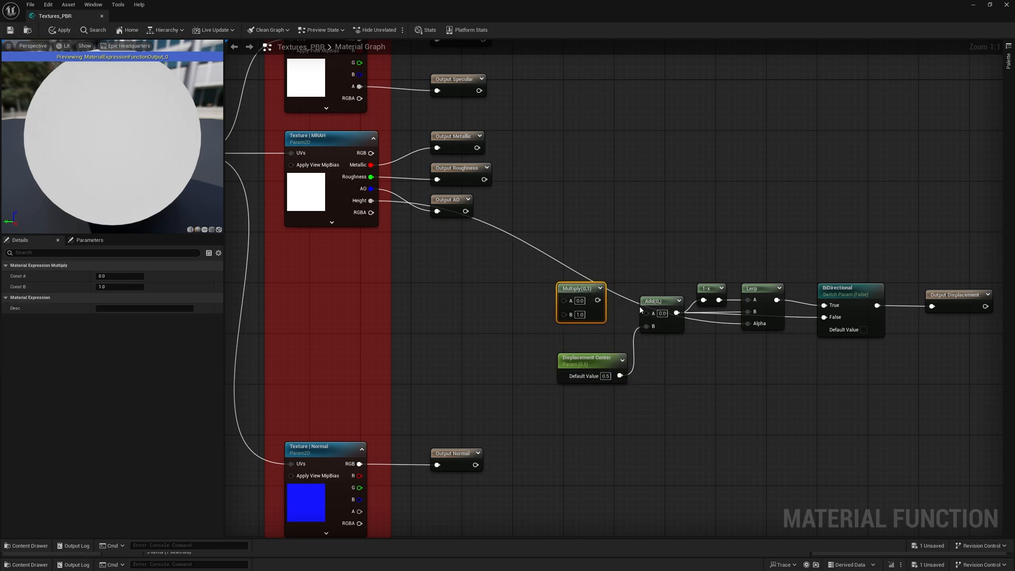
pyautogui.moveTo(646, 312); pyautogui.dragTo(603, 316)
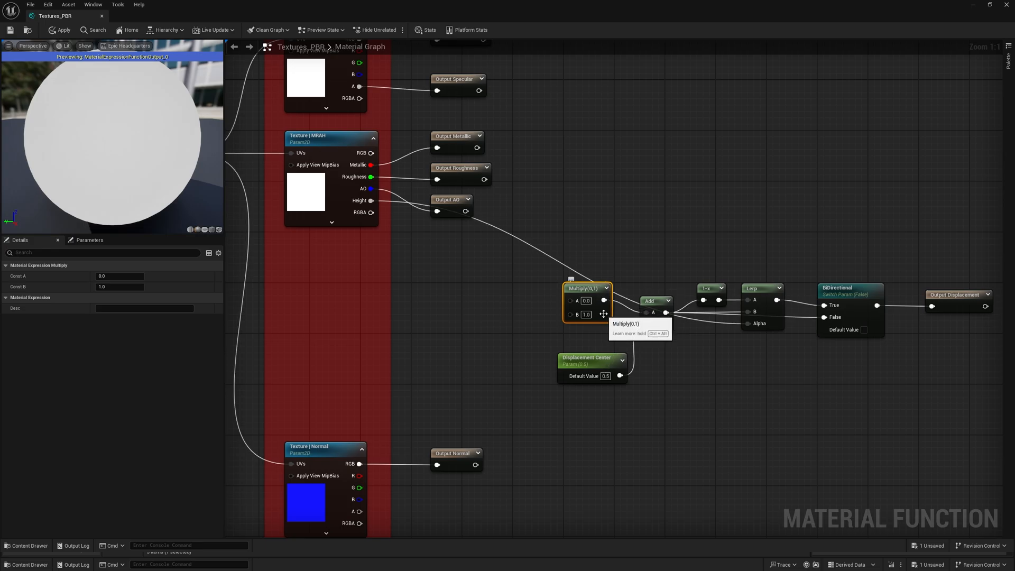
pyautogui.moveTo(570, 300); pyautogui.dragTo(371, 201)
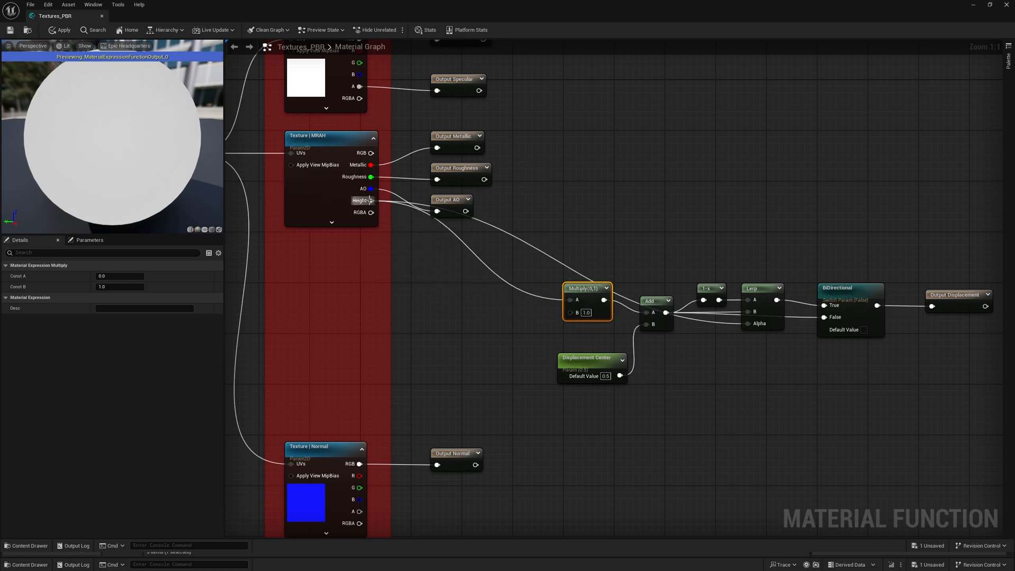
pyautogui.click(462, 315)
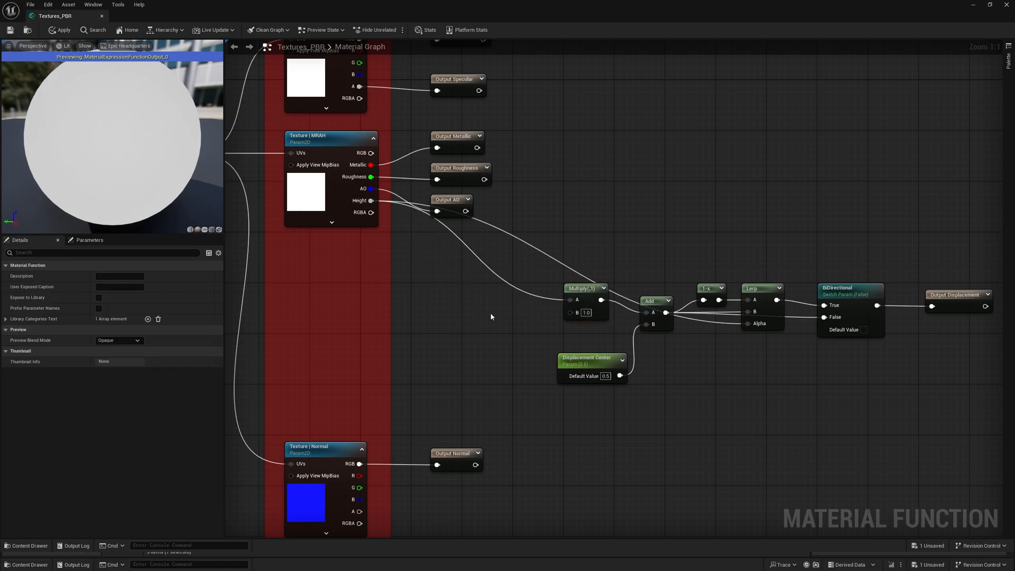
# - Create a Divide node beside the Multiply node and connect its output to Multiply's B input
pyautogui.click(501, 312)
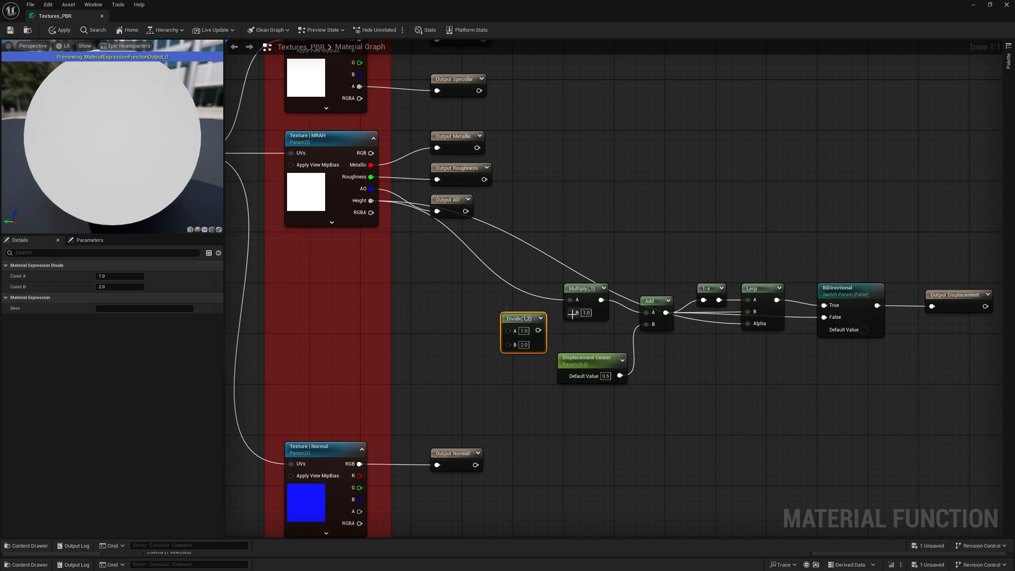
pyautogui.moveTo(570, 312); pyautogui.dragTo(538, 330)
pyautogui.moveTo(537, 342); pyautogui.dragTo(537, 332)
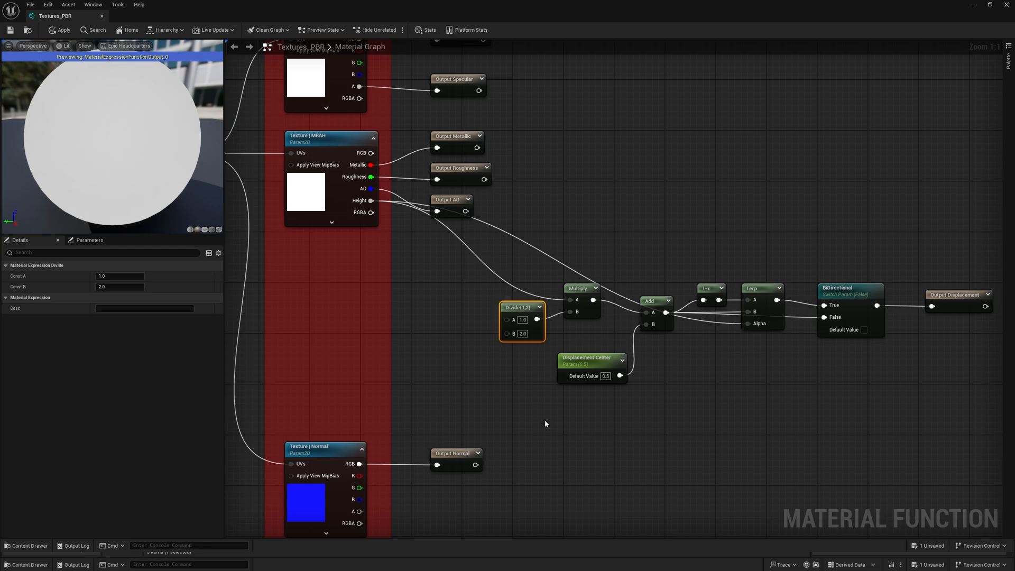
# - Duplicate the Displacement Center parameter, place the copy before the Divide node and rename it Displacement Height
pyautogui.click(589, 362)
pyautogui.hotkey('ctrl', 'v')
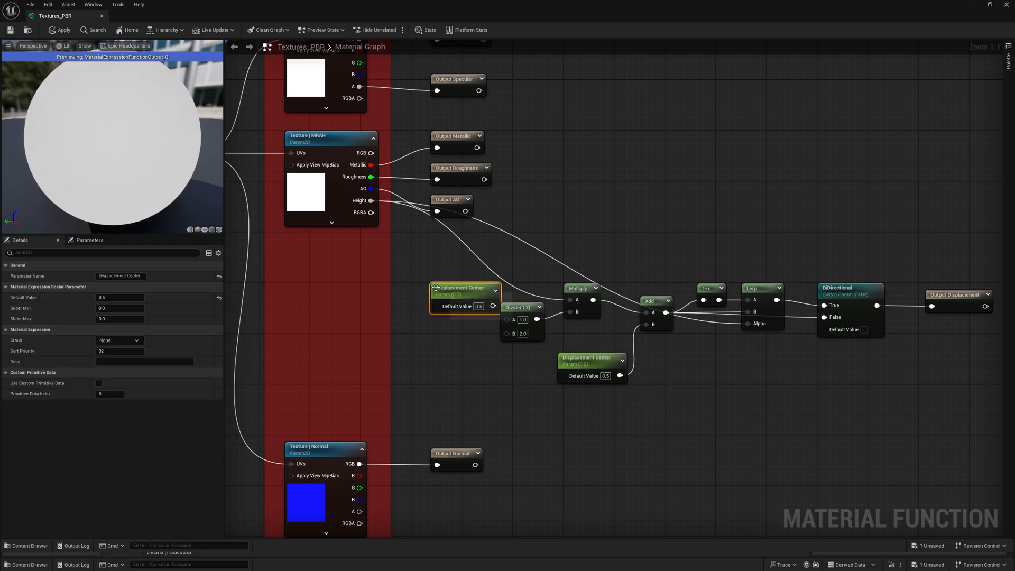
pyautogui.moveTo(450, 294); pyautogui.dragTo(430, 287)
pyautogui.doubleClick(133, 276)
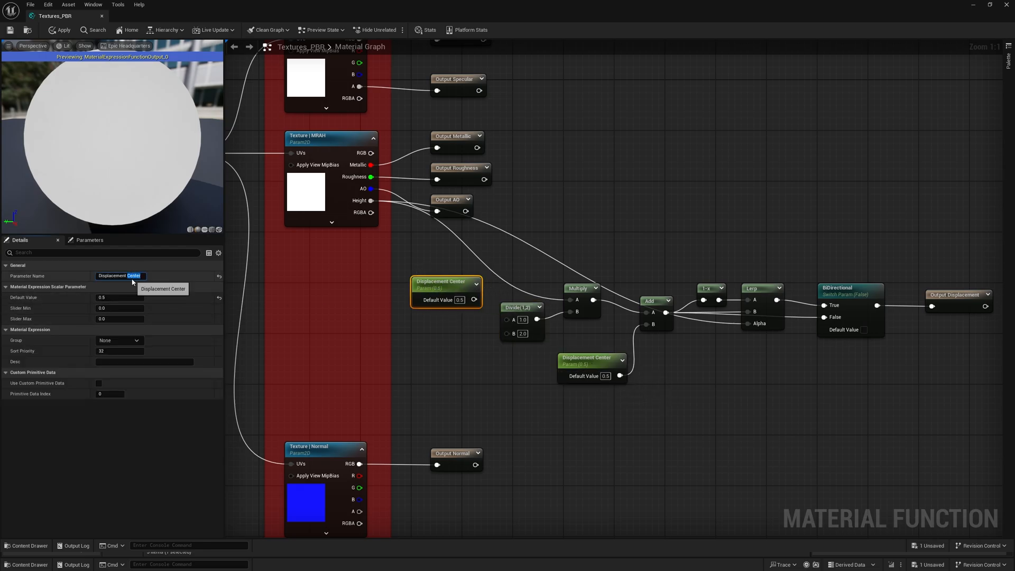
pyautogui.write('Heigh')
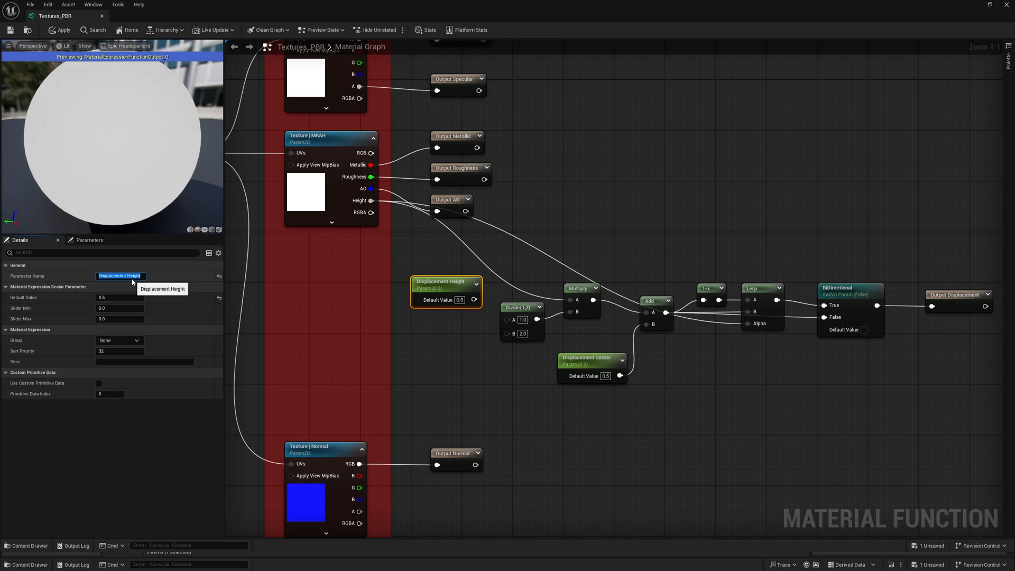
# - Set the Displacement Height parameter's default value to 0.3 and its slider maximum to 1
pyautogui.click(126, 297)
pyautogui.write('0.3')
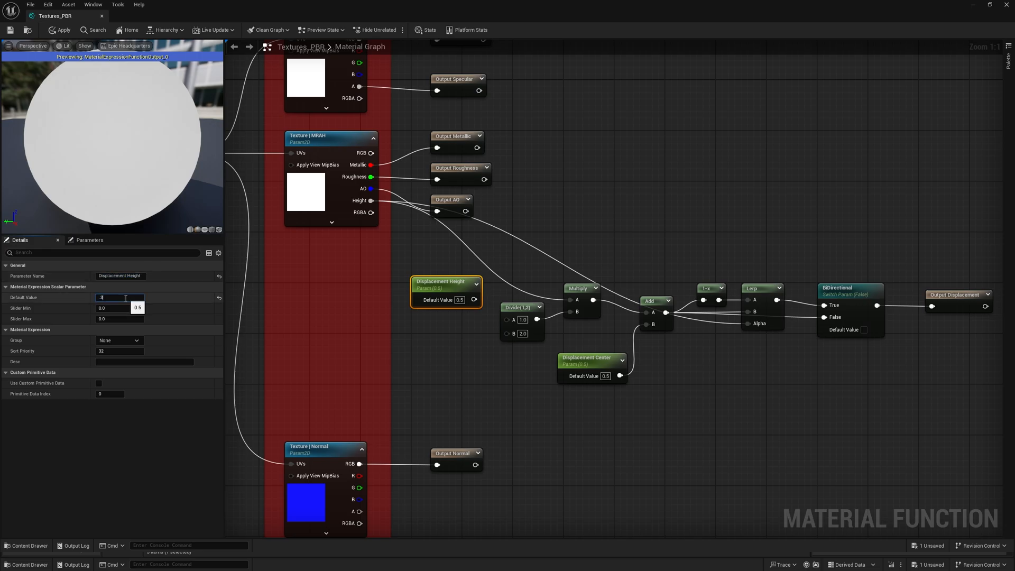
pyautogui.press('Return')
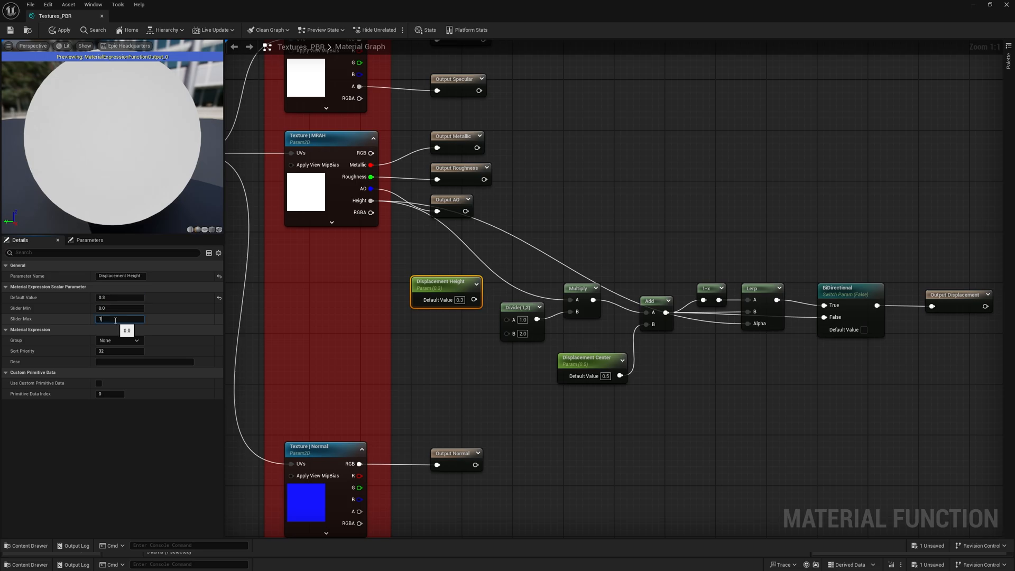
# - Set the Displacement Center parameter's slider maximum to 1 and its sort priority to 1
pyautogui.click(582, 362)
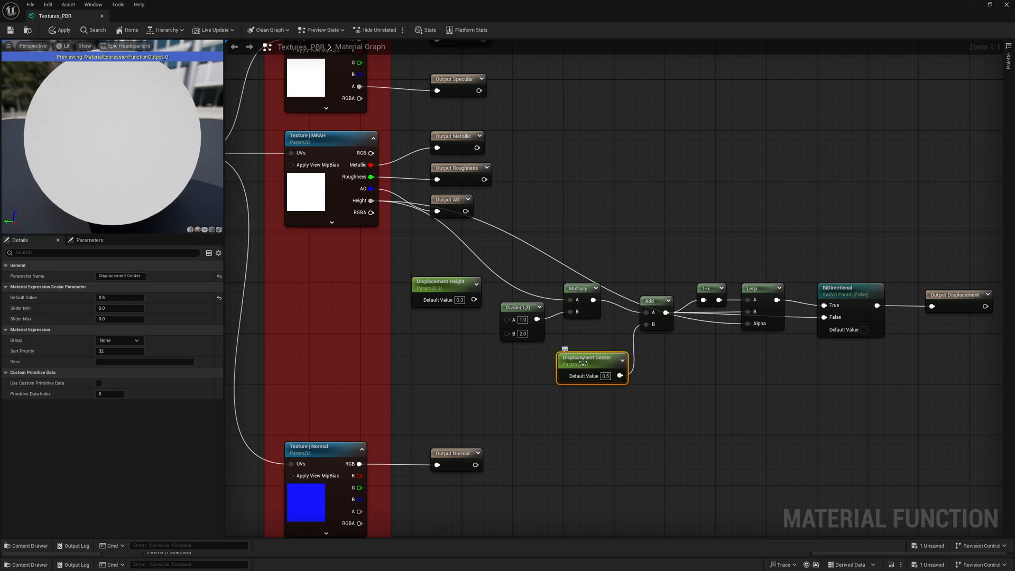
pyautogui.click(122, 319)
pyautogui.write('1')
pyautogui.press('Return')
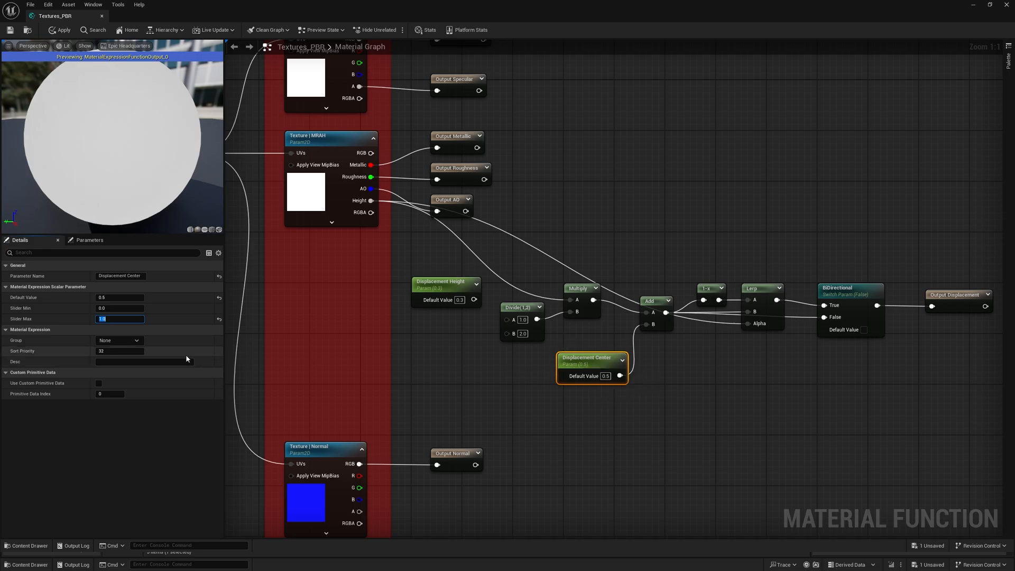
pyautogui.click(113, 353)
pyautogui.write('1')
# - Connect the Displacement Height parameter to the Divide node's A input
pyautogui.click(455, 286)
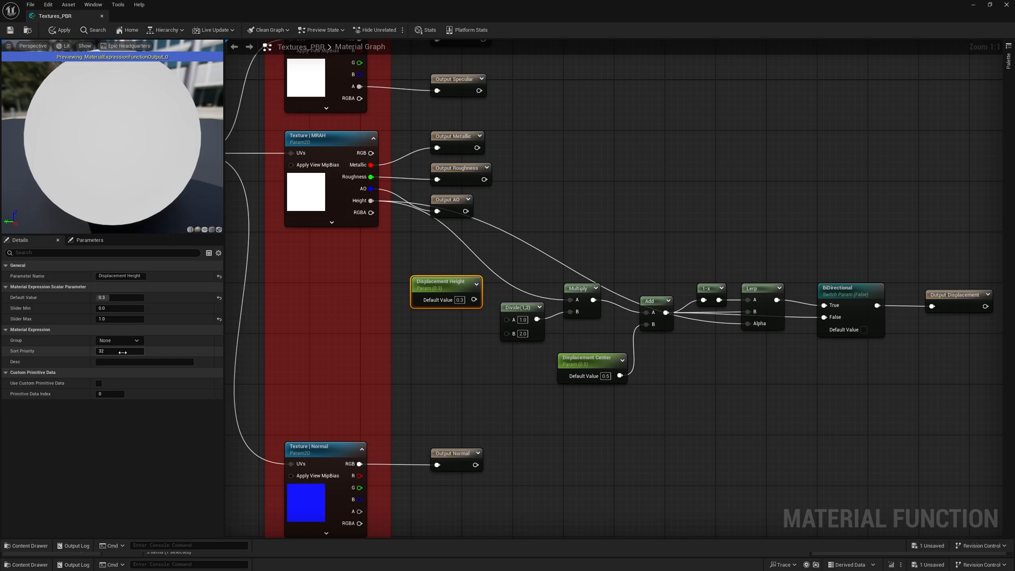
pyautogui.click(503, 389)
pyautogui.moveTo(503, 390); pyautogui.dragTo(573, 407, button='right')
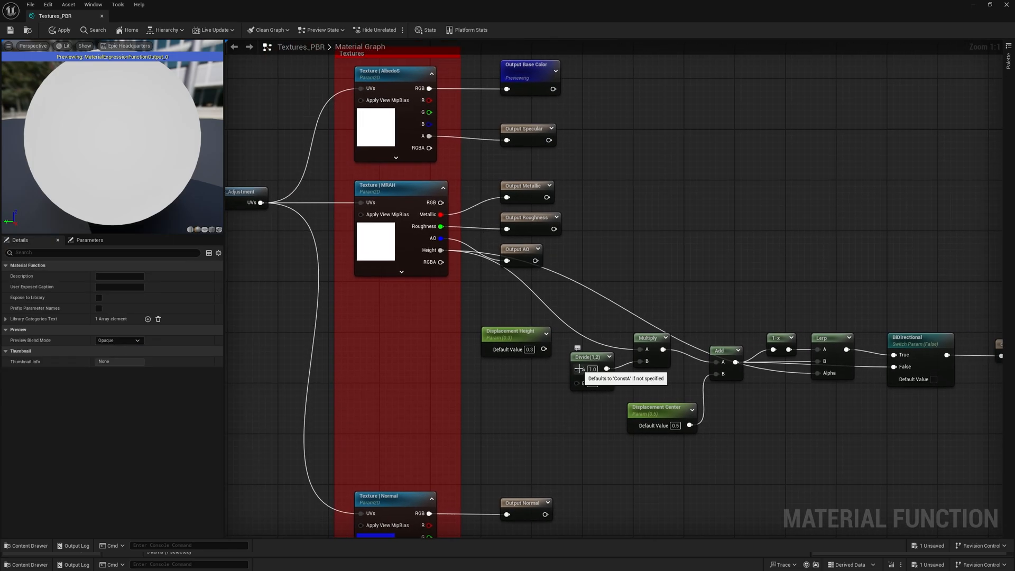
pyautogui.moveTo(582, 370); pyautogui.dragTo(543, 349)
# - Open the Surface_Adjustment function and duplicate its UVs output as an output named Tiling with sort priority 1
pyautogui.moveTo(532, 407); pyautogui.dragTo(573, 420, button='right')
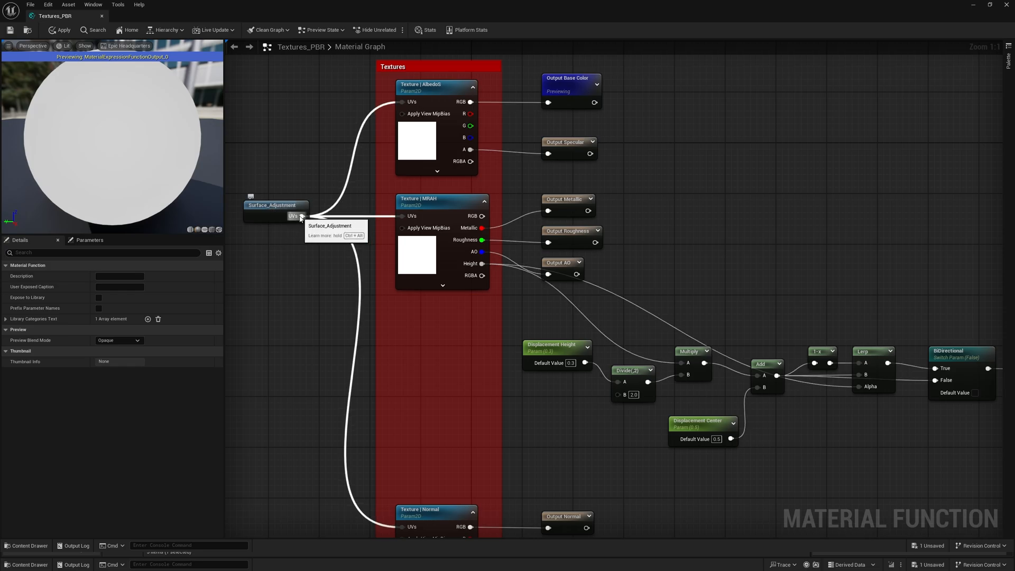
pyautogui.moveTo(296, 263); pyautogui.dragTo(334, 257, button='right')
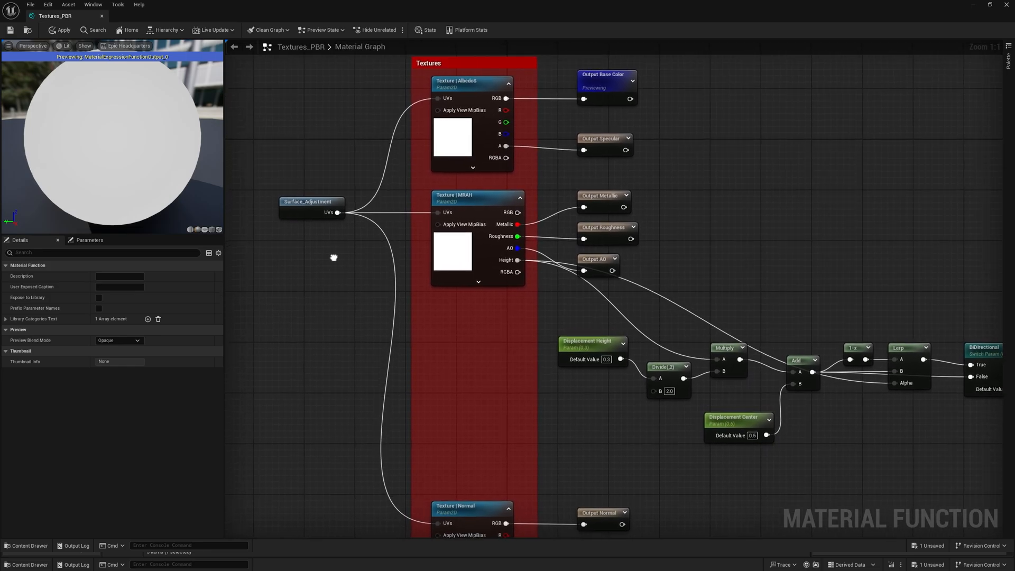
pyautogui.doubleClick(298, 204)
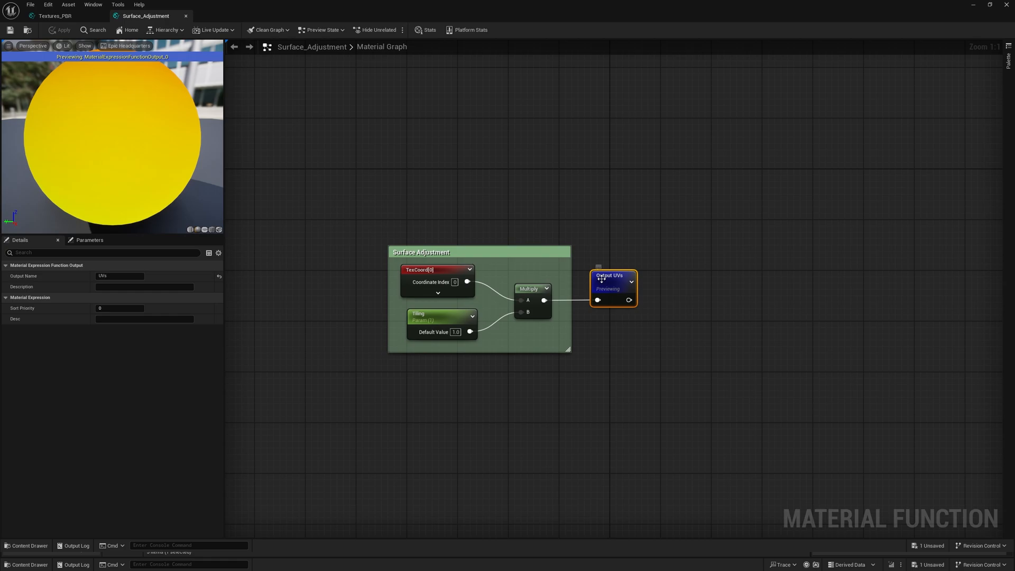
pyautogui.hotkey('ctrl', 'd')
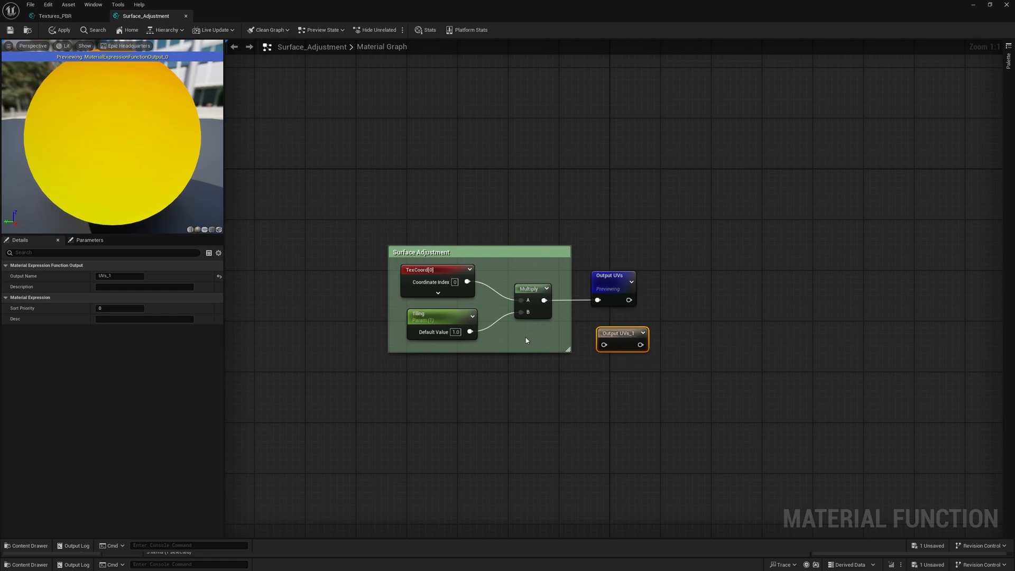
pyautogui.click(110, 275)
pyautogui.write('Tiling')
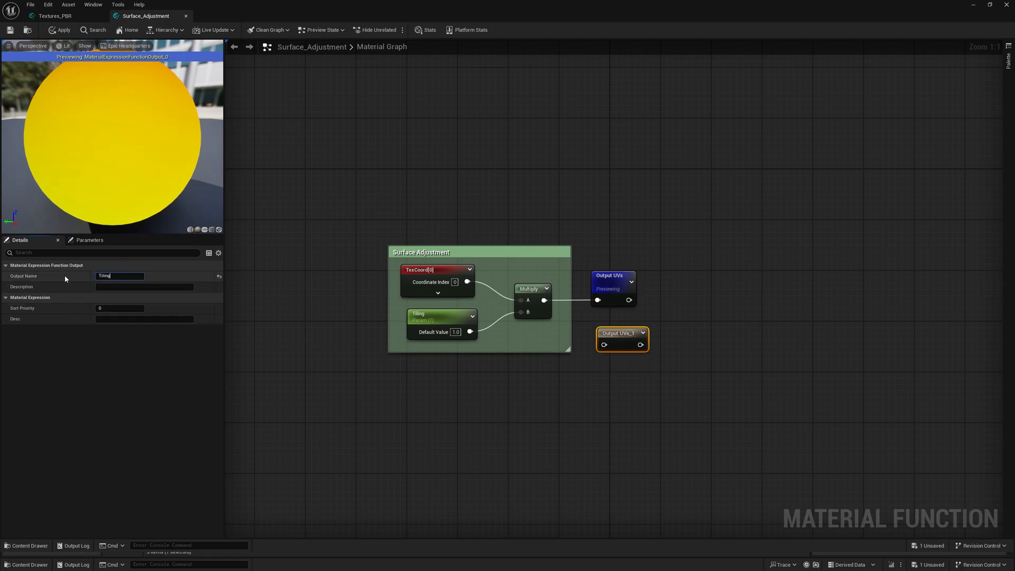
pyautogui.press('Return')
pyautogui.click(111, 307)
pyautogui.write('1')
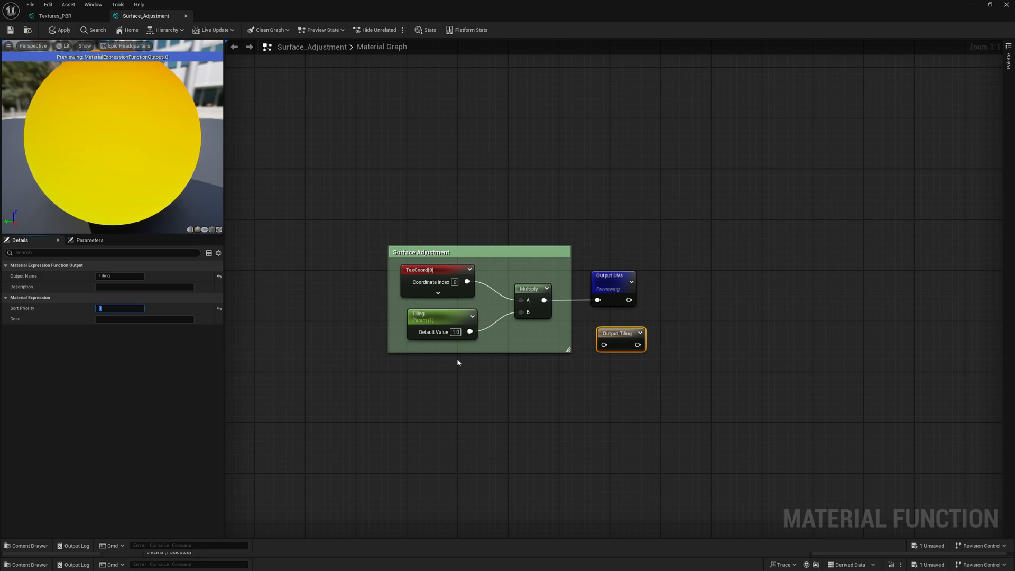
# - Connect the Tiling parameter to the Tiling output, and apply and close the Surface_Adjustment function
pyautogui.moveTo(470, 331); pyautogui.dragTo(610, 332)
pyautogui.click(598, 388)
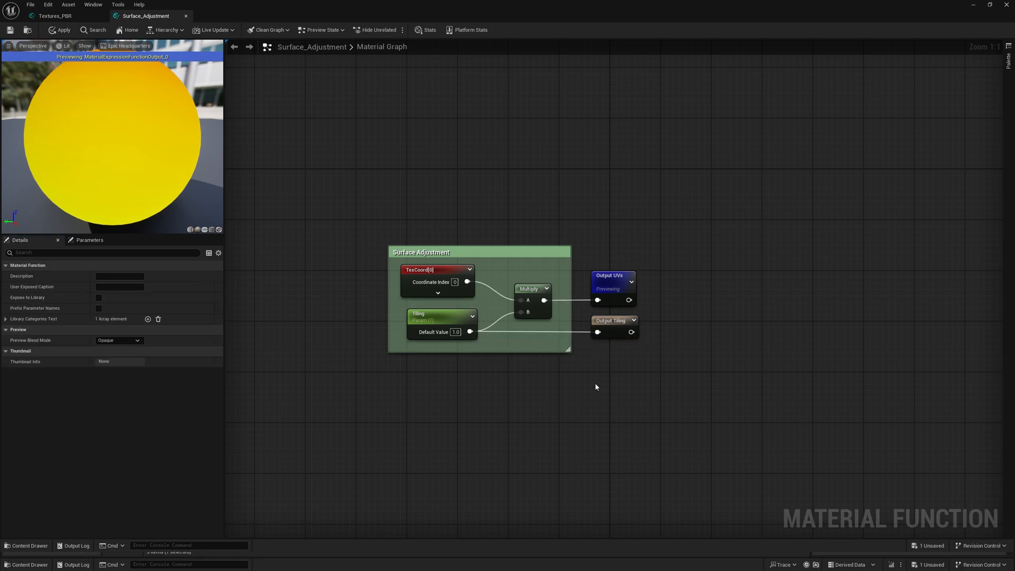
pyautogui.click(59, 30)
pyautogui.click(186, 16)
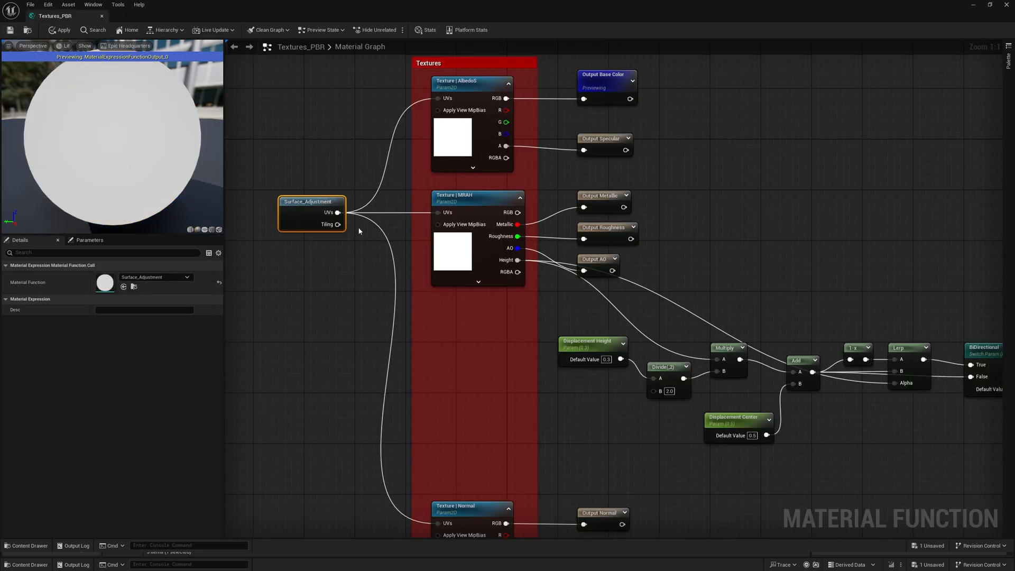
# - Connect Surface_Adjustment's Tiling output to the Divide node's B input and tidy the positions of the Multiply, Displacement Center and BiDirectional nodes
pyautogui.moveTo(337, 224); pyautogui.dragTo(654, 394)
pyautogui.moveTo(664, 449); pyautogui.dragTo(515, 392, button='right')
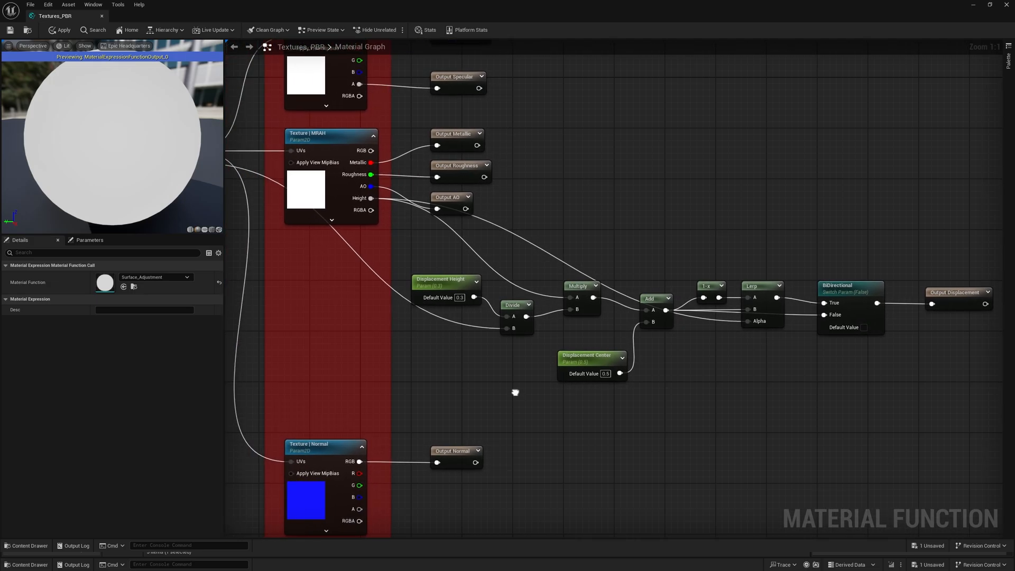
pyautogui.moveTo(579, 315); pyautogui.dragTo(601, 347)
pyautogui.moveTo(891, 398); pyautogui.dragTo(840, 409, button='right')
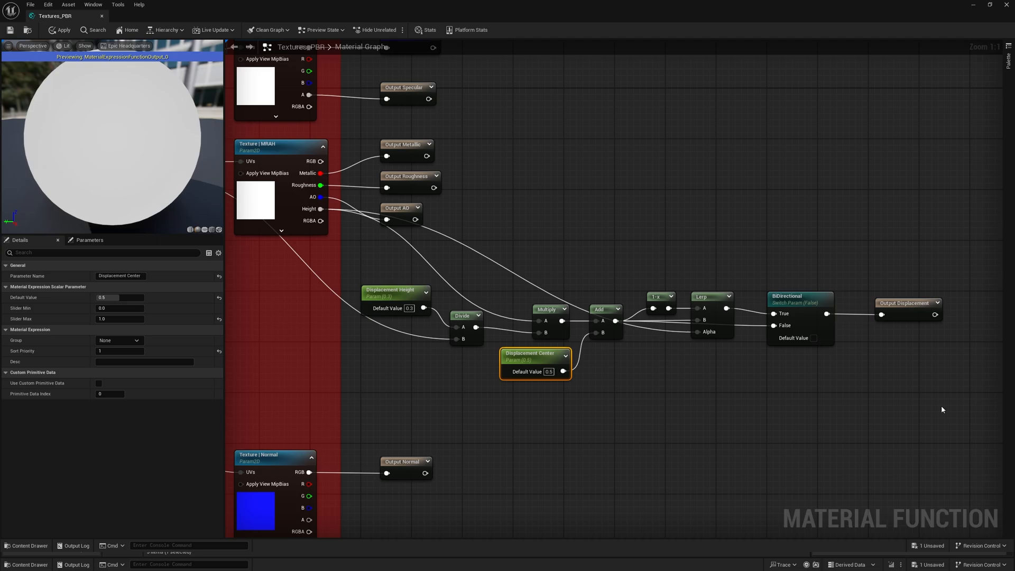
pyautogui.moveTo(813, 330); pyautogui.dragTo(800, 331)
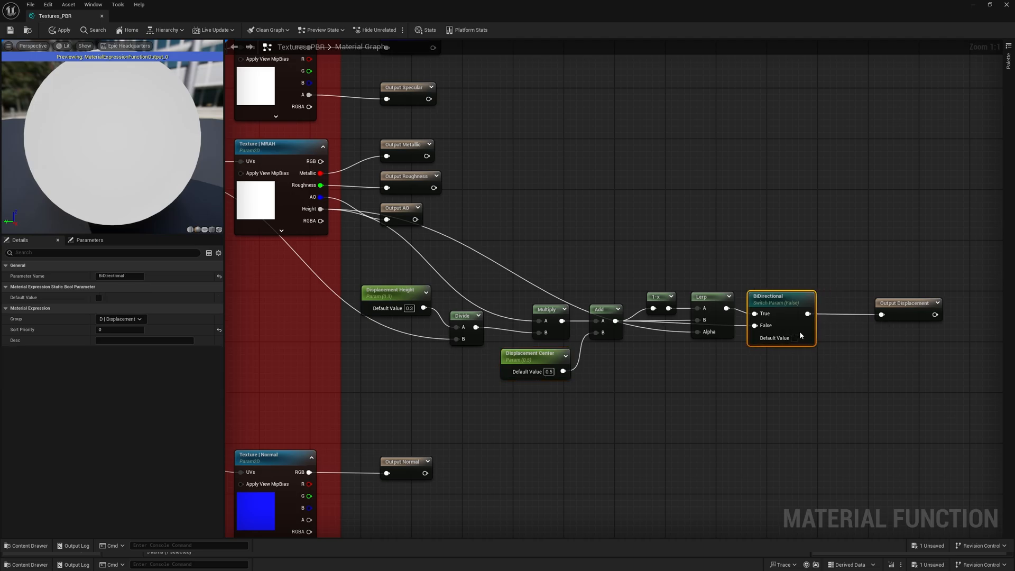
# - Enclose all nodes from Displacement Height through BiDirectional in a comment box titled Displacement
pyautogui.moveTo(795, 417); pyautogui.dragTo(356, 285)
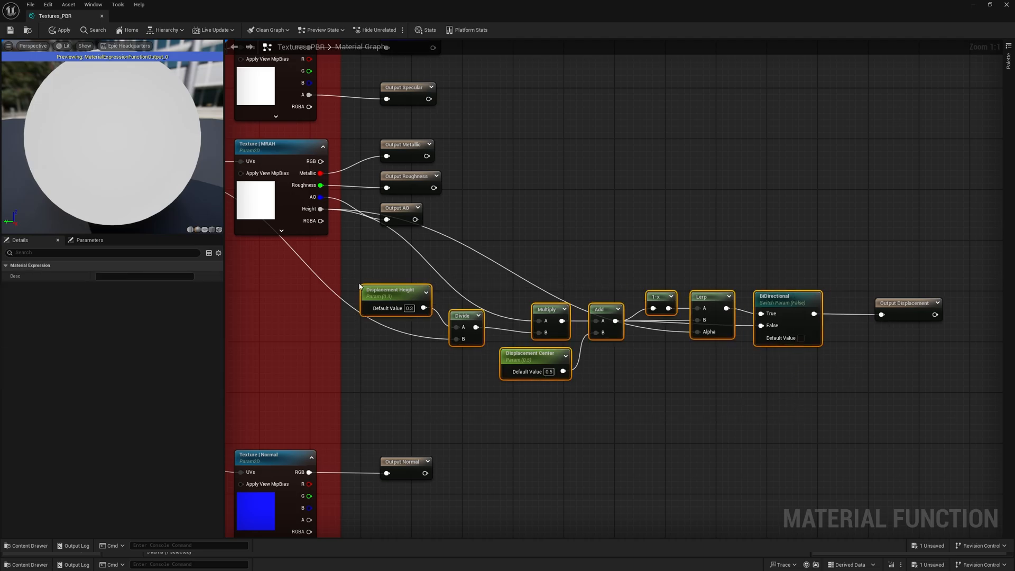
pyautogui.write('cDisplacement')
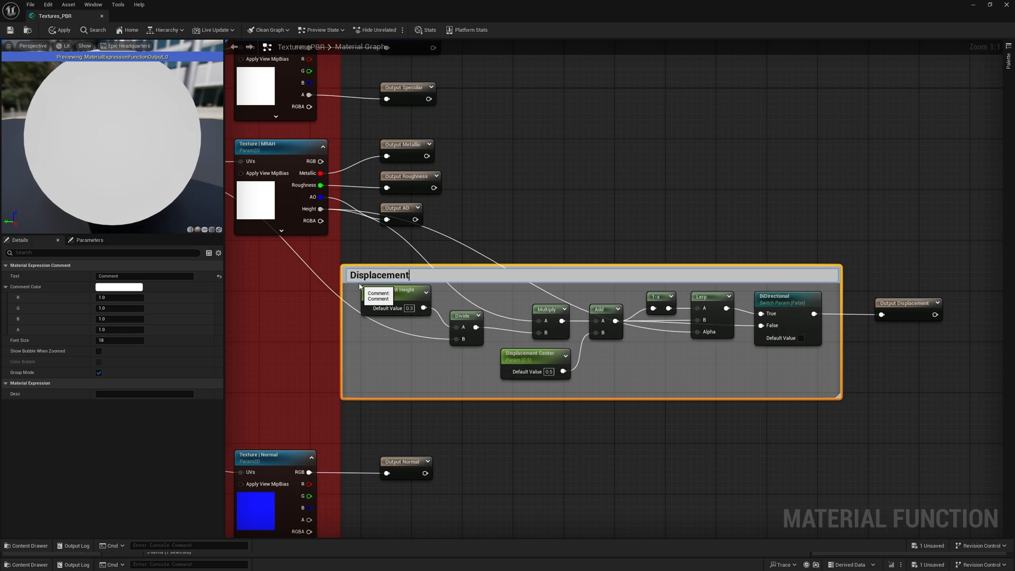
pyautogui.press('Return')
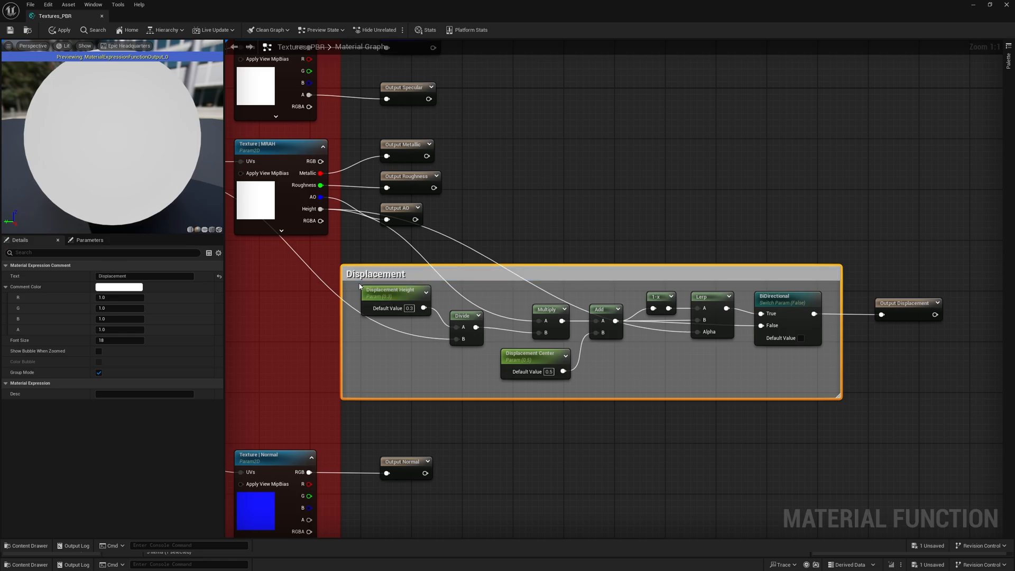
# - Set the Displacement comment's font size to 12 and make it green by setting its R and B color values to 0
pyautogui.click(119, 340)
pyautogui.write('12')
pyautogui.moveTo(128, 300); pyautogui.dragTo(105, 301)
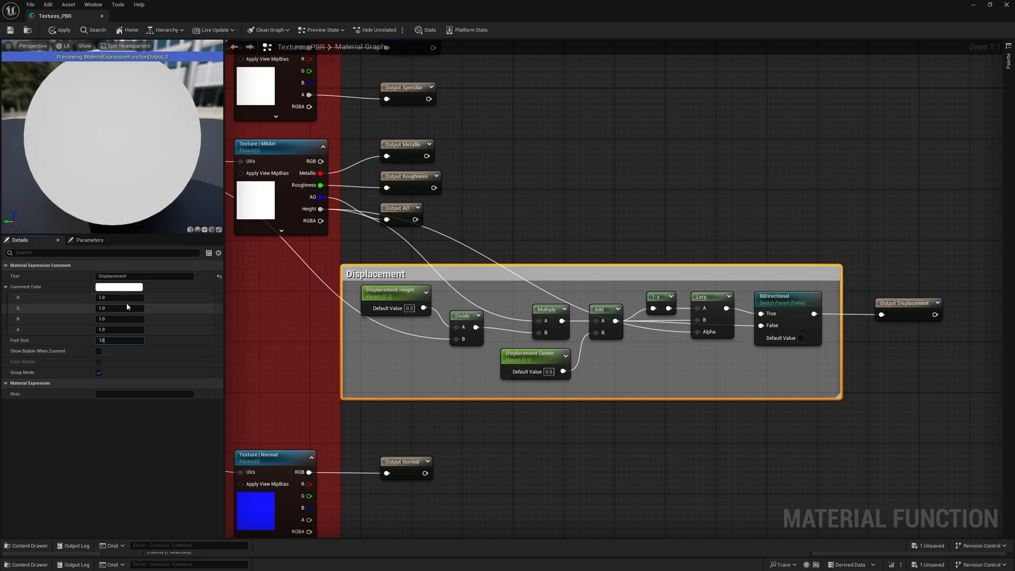
pyautogui.click(121, 319)
pyautogui.write('0')
pyautogui.press('Return')
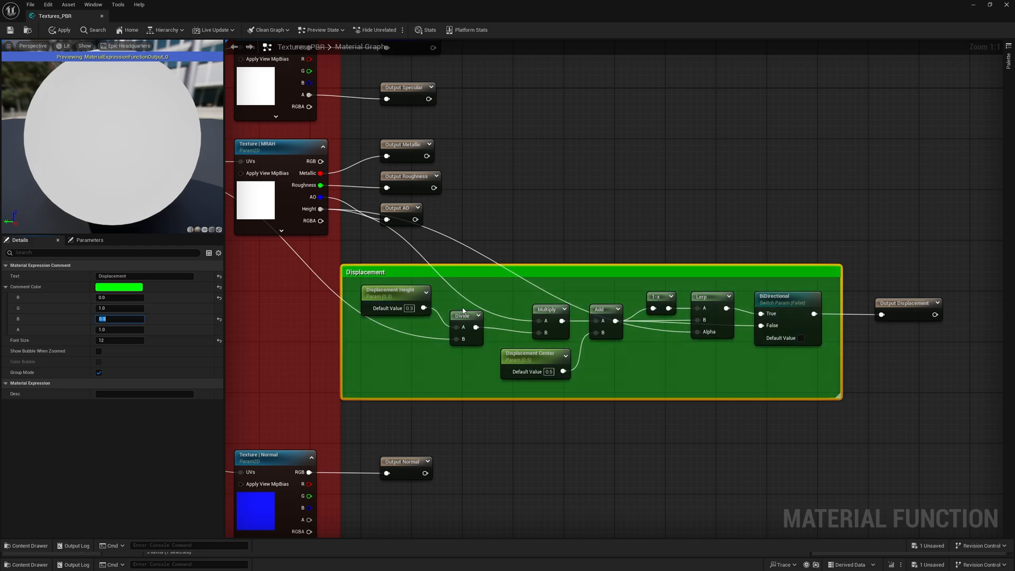
# - Move the Displacement comment group clear of the Textures comment and realign the Displacement output node just outside it
pyautogui.moveTo(637, 274); pyautogui.dragTo(676, 253)
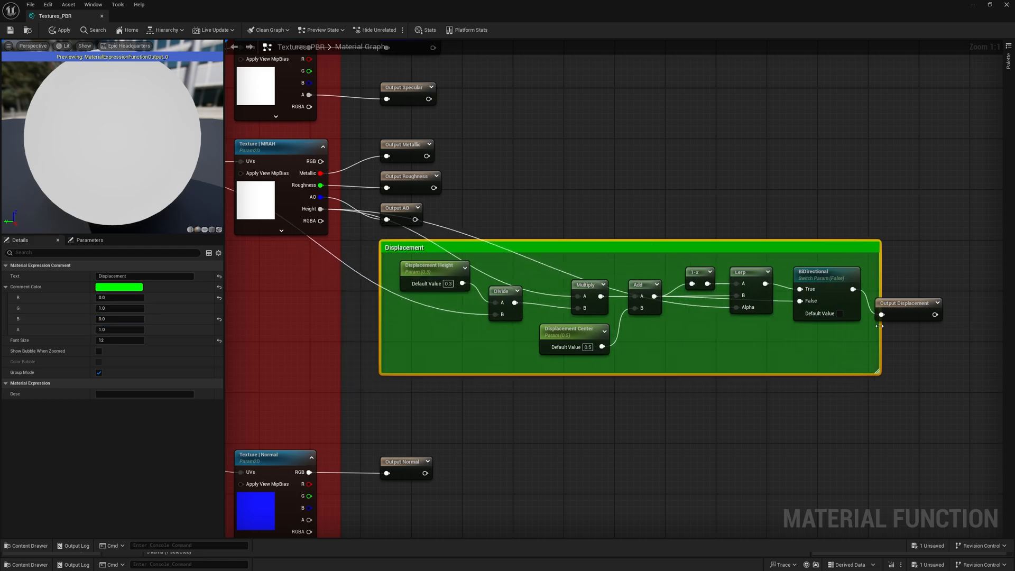
pyautogui.moveTo(915, 315); pyautogui.dragTo(934, 289)
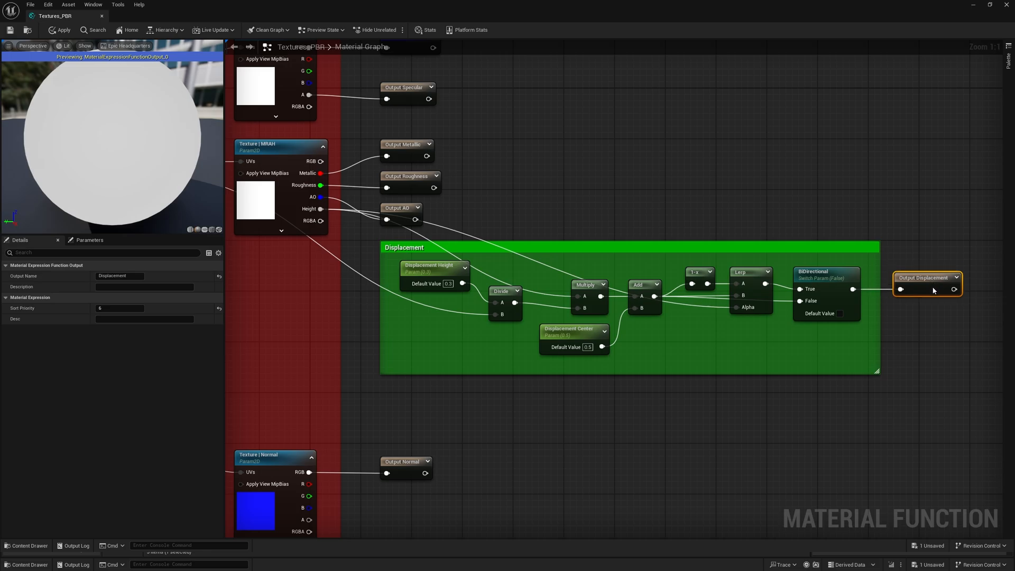
# - Tighten the Displacement comment box around its nodes and move the group so its near edge lines up with the output nodes above
pyautogui.moveTo(714, 374); pyautogui.dragTo(713, 366)
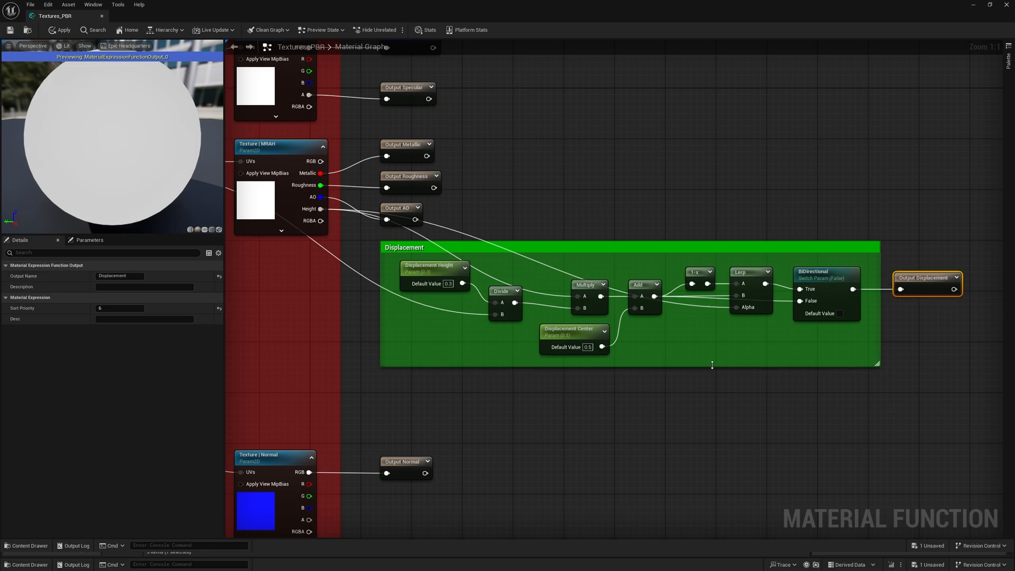
pyautogui.click(549, 407)
pyautogui.moveTo(379, 321); pyautogui.dragTo(394, 322)
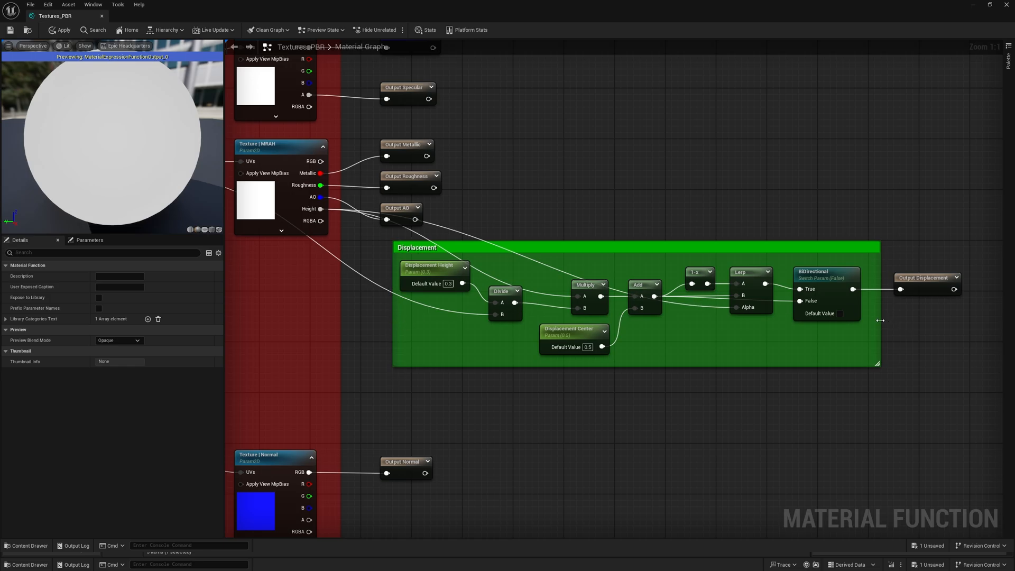
pyautogui.moveTo(880, 320); pyautogui.dragTo(867, 321)
pyautogui.moveTo(621, 249); pyautogui.dragTo(609, 249)
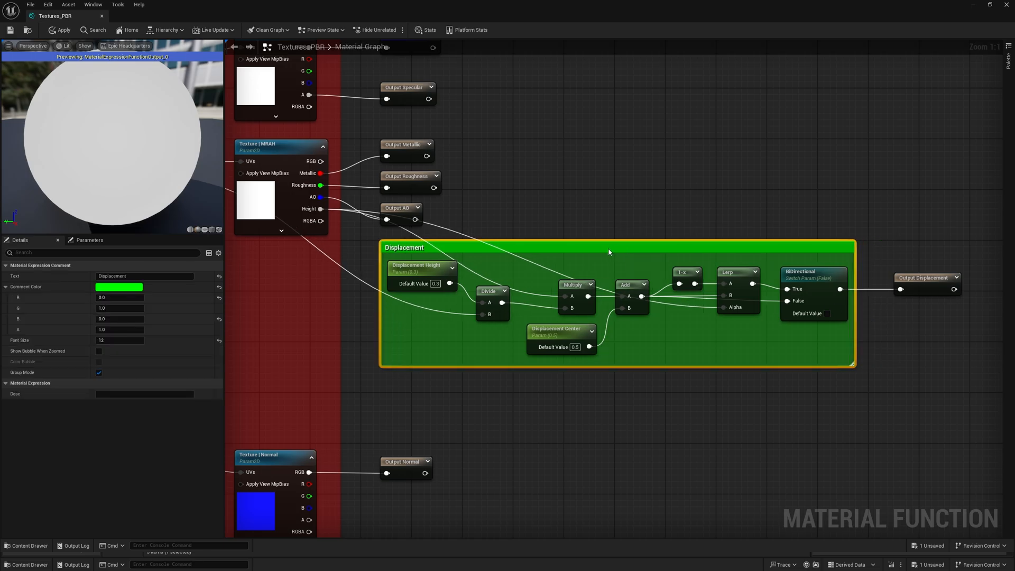
pyautogui.click(553, 214)
# - Align the Divide node with the Multiply node's B input and move the Displacement output node closer to the comment box
pyautogui.moveTo(438, 353); pyautogui.dragTo(575, 413, button='right')
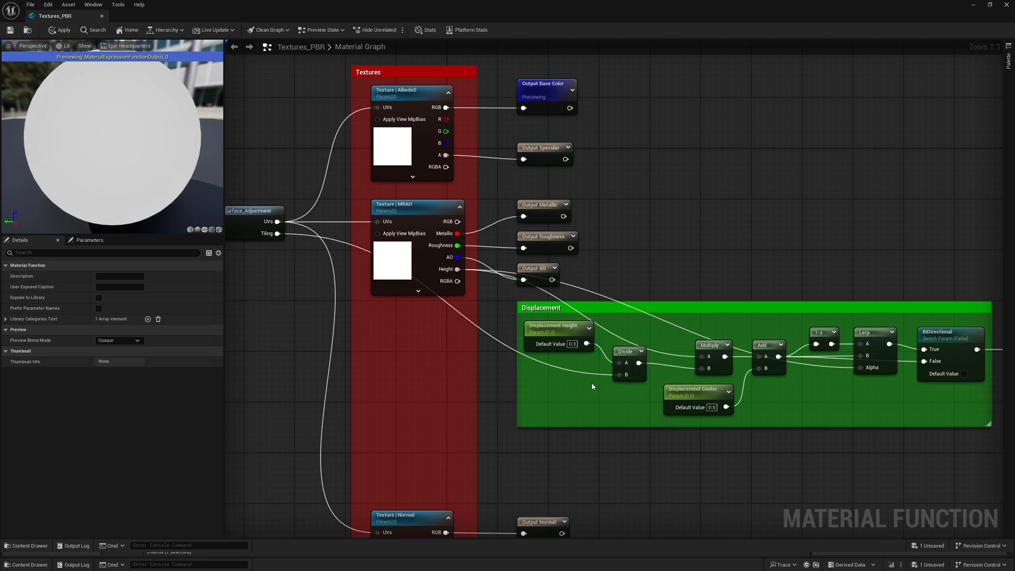
pyautogui.moveTo(641, 371); pyautogui.dragTo(642, 377)
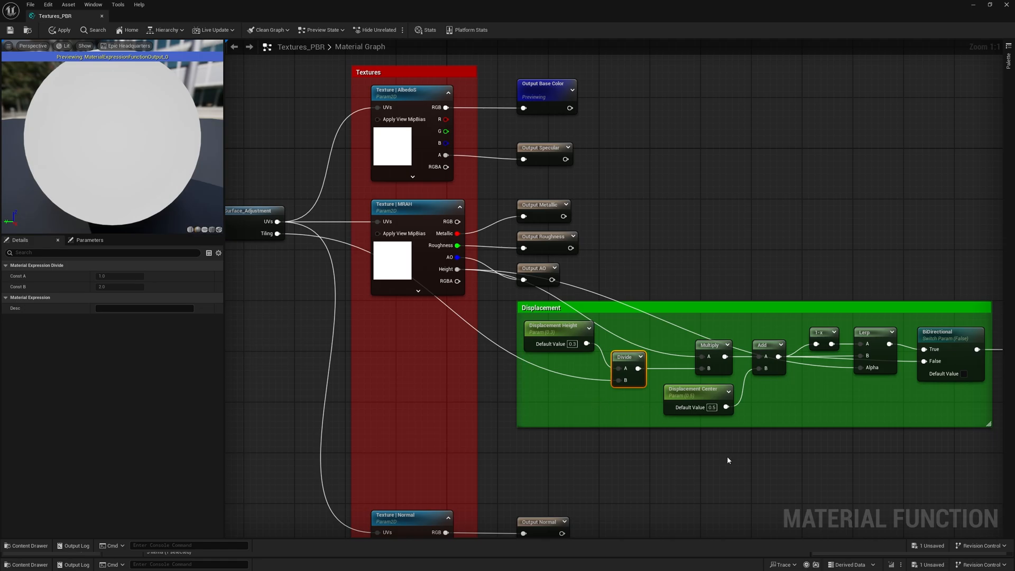
pyautogui.moveTo(728, 460); pyautogui.dragTo(642, 415, button='right')
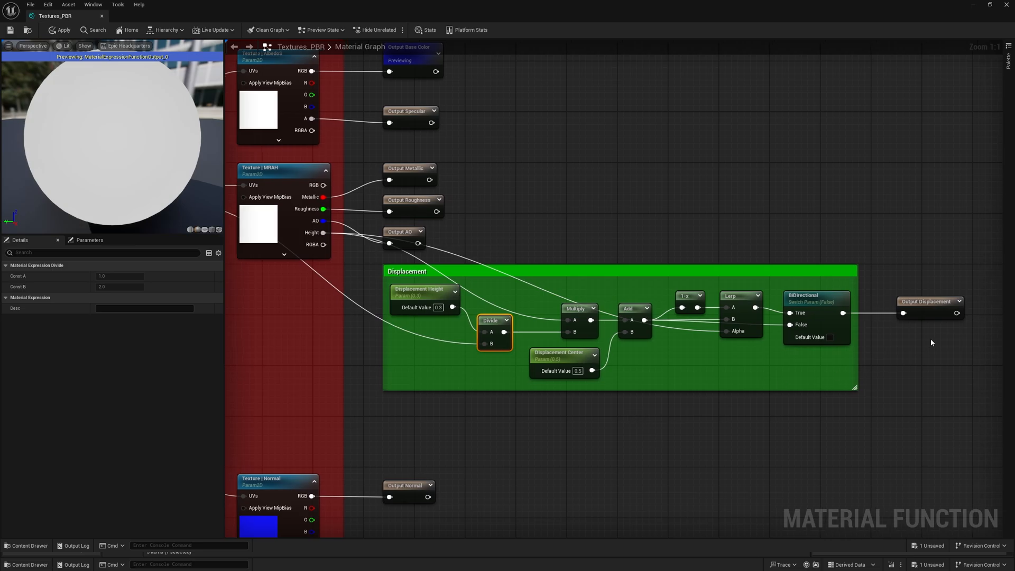
pyautogui.moveTo(931, 315); pyautogui.dragTo(905, 315)
pyautogui.click(628, 426)
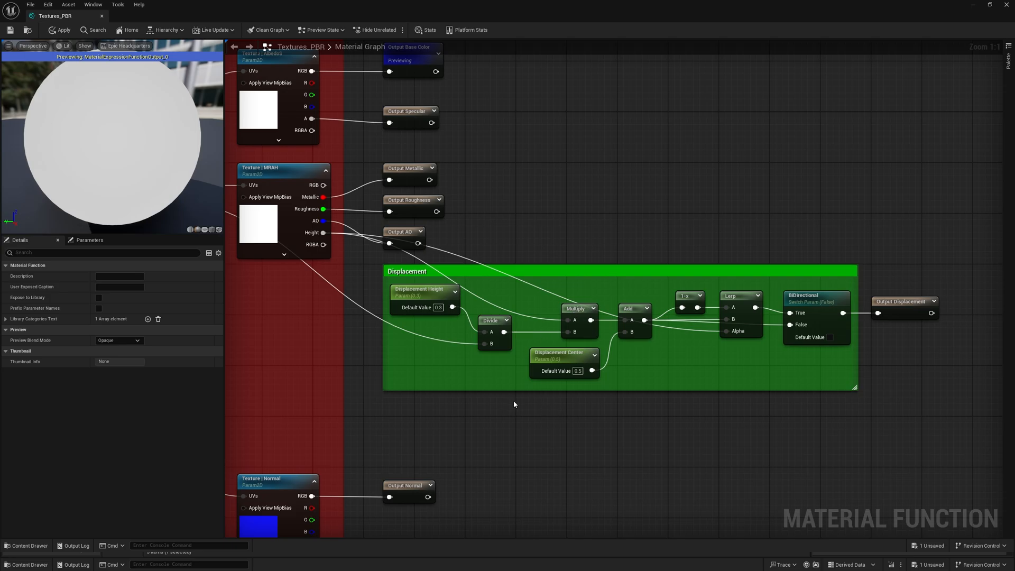
# - Save and close Textures_PBR, and open the Master_NaniteDisp_Substrate material from the Masters folder
pyautogui.click(12, 31)
pyautogui.click(1007, 4)
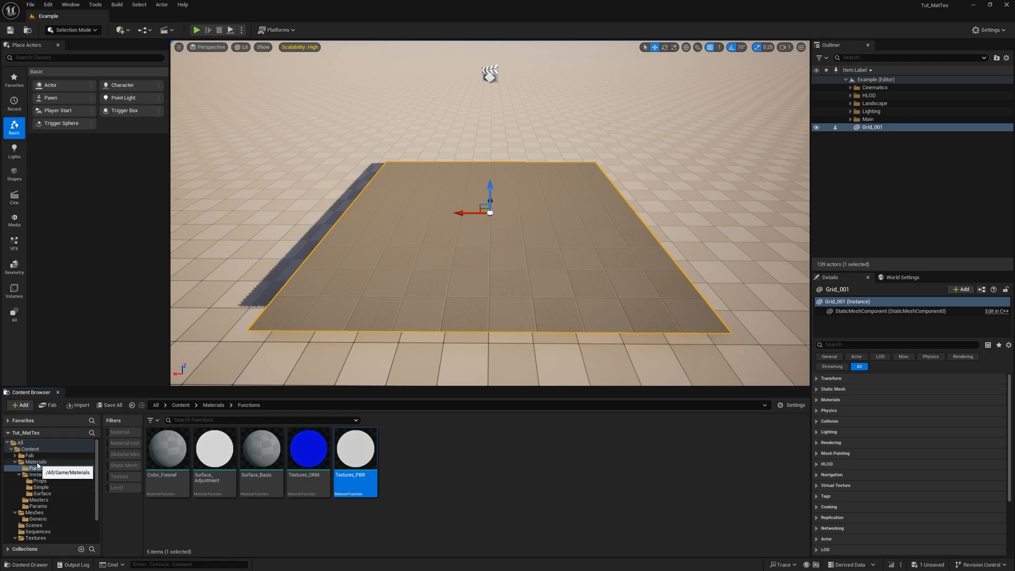
pyautogui.click(38, 499)
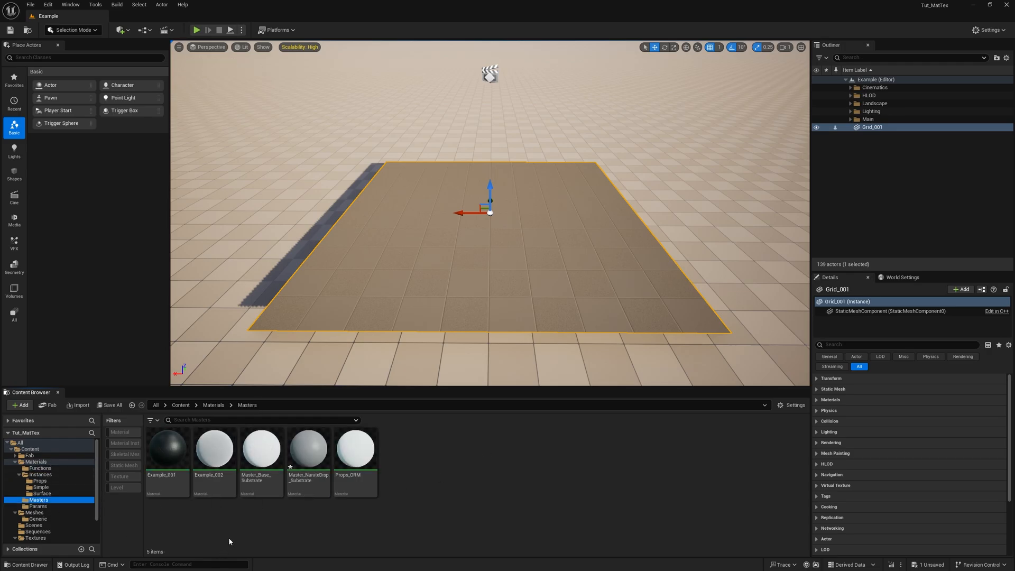
pyautogui.doubleClick(309, 449)
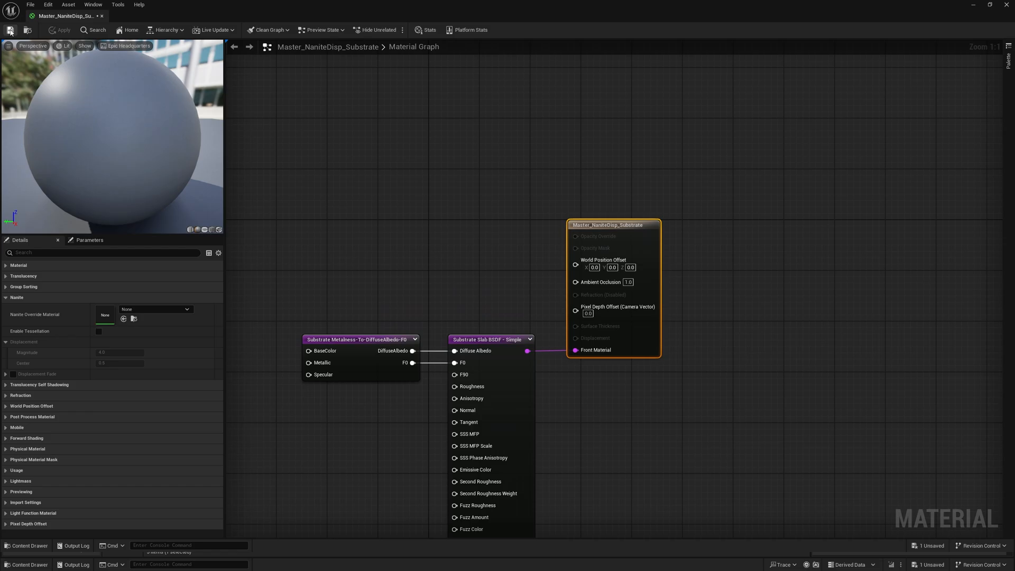
# - Add the Textures_PBR function from the Functions folder to the material graph and place it beside the Substrate Metalness-To-DiffuseAlbedo-F0 node
pyautogui.doubleClick(434, 3)
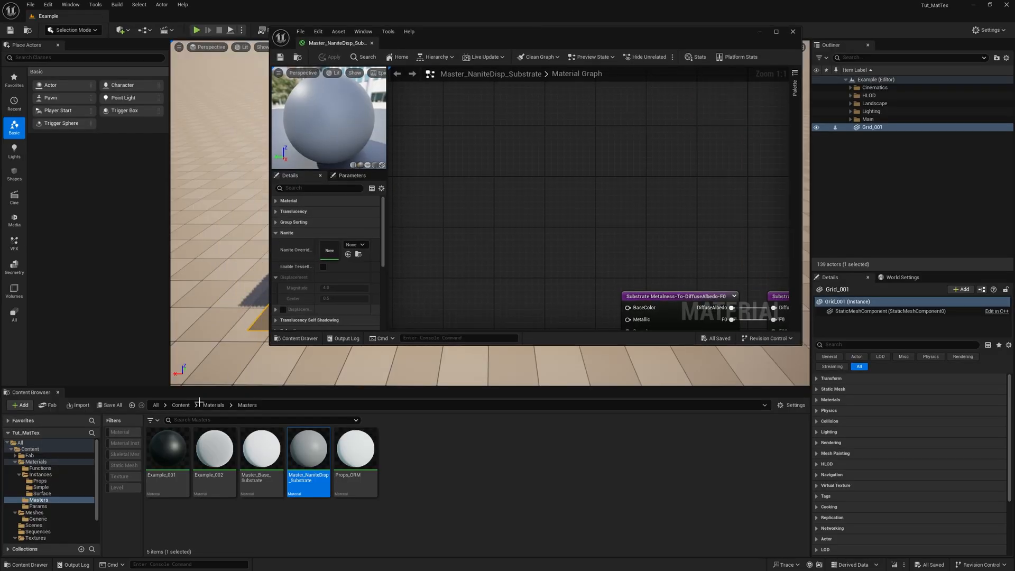
pyautogui.click(40, 467)
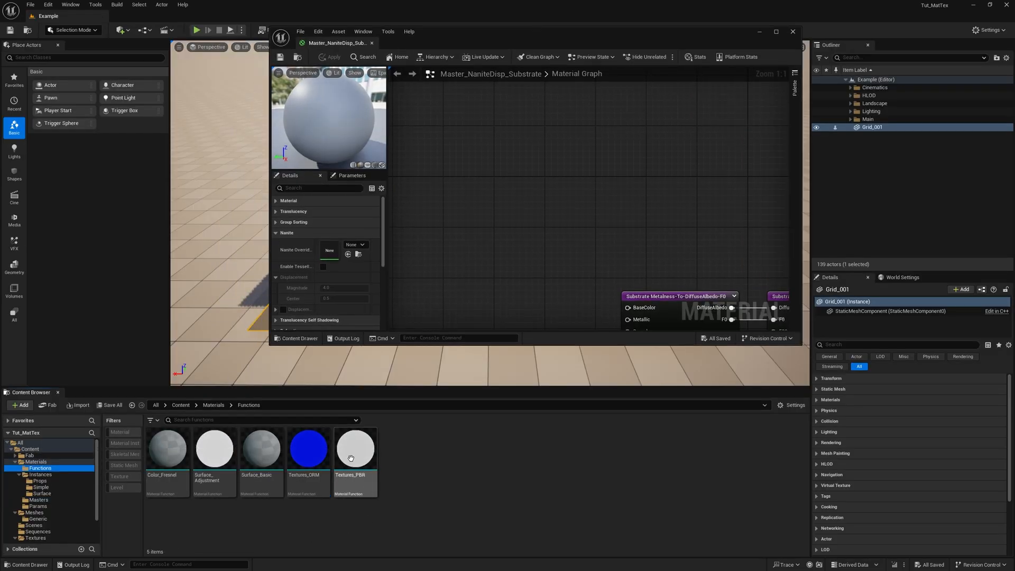
pyautogui.moveTo(355, 454); pyautogui.dragTo(536, 199)
pyautogui.click(776, 31)
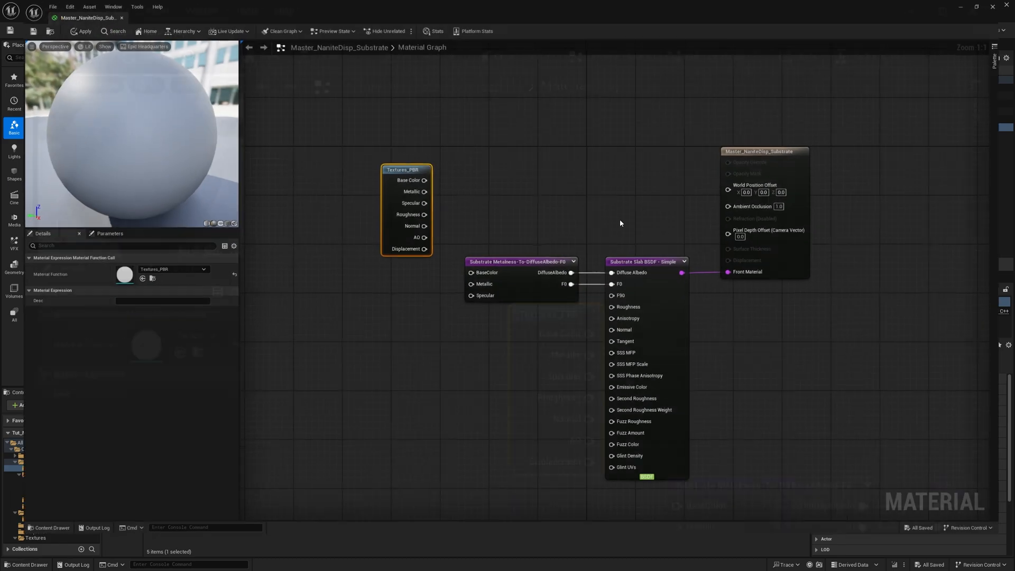
pyautogui.moveTo(622, 222); pyautogui.dragTo(600, 115, button='right')
pyautogui.moveTo(528, 113); pyautogui.dragTo(523, 197, button='right')
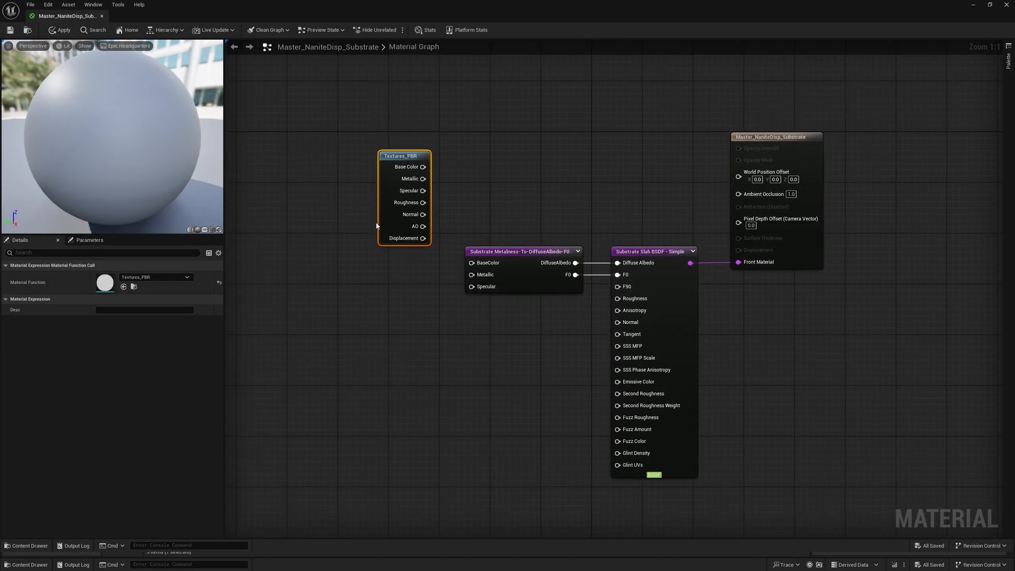
pyautogui.moveTo(384, 220); pyautogui.dragTo(387, 315)
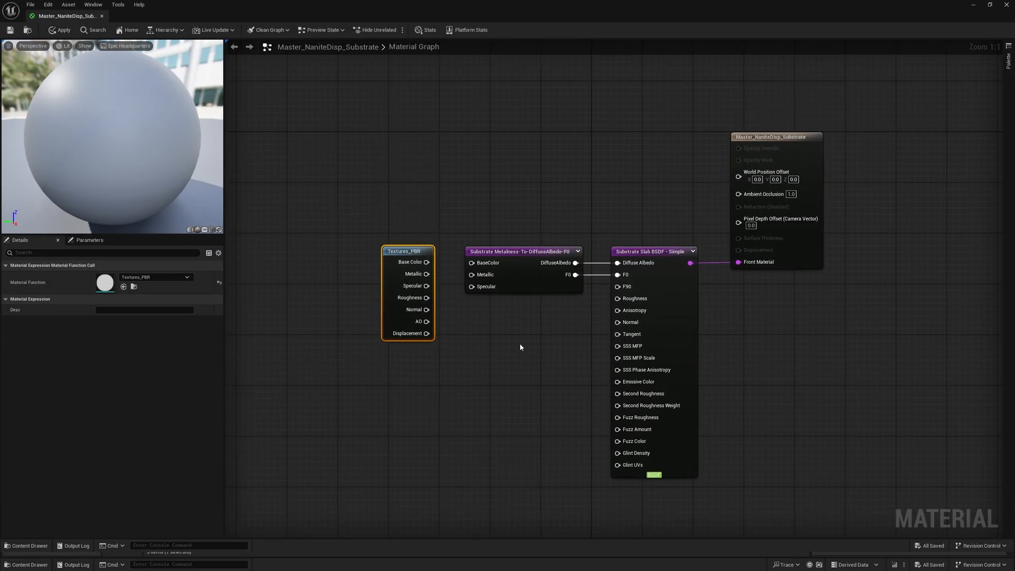
# - Connect Textures_PBR's Base Color, Metallic and Specular to the Metalness node, Roughness and Normal to the Slab, and AO to Ambient Occlusion
pyautogui.moveTo(427, 262); pyautogui.dragTo(471, 263)
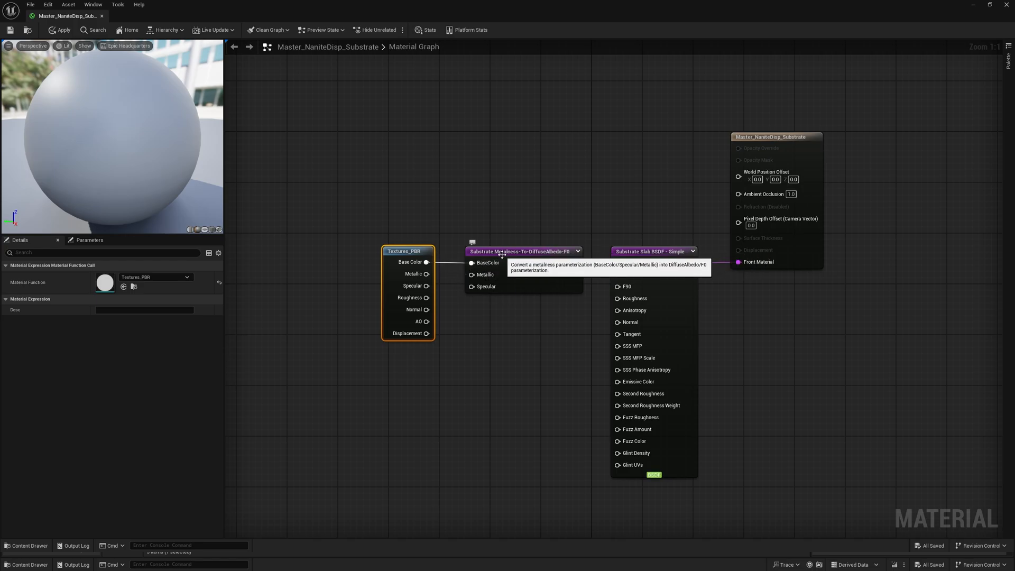
pyautogui.moveTo(427, 274); pyautogui.dragTo(623, 300)
pyautogui.moveTo(427, 309); pyautogui.dragTo(619, 322)
pyautogui.moveTo(427, 321); pyautogui.dragTo(739, 193)
pyautogui.click(795, 165)
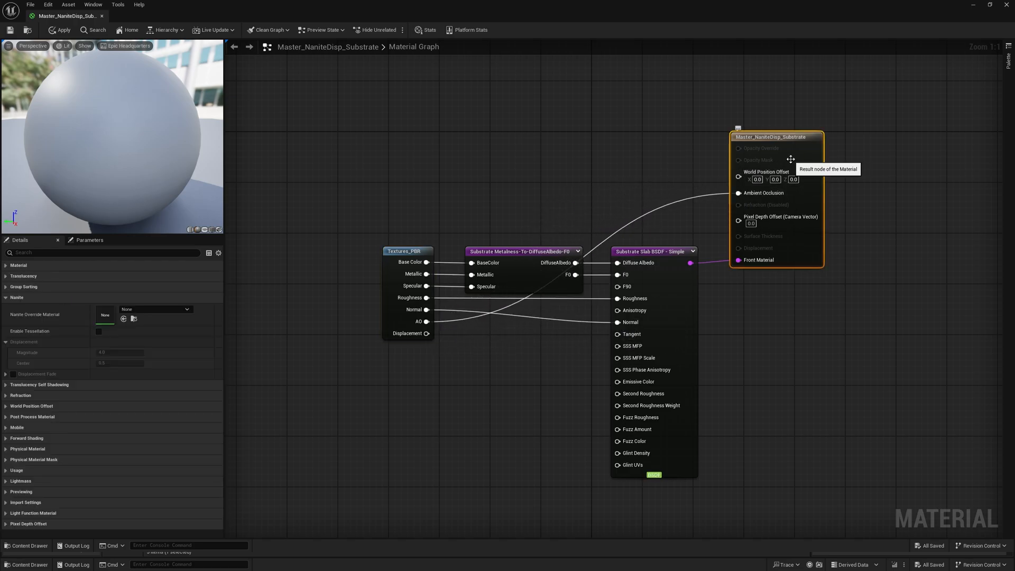
# - Connect the Displacement output of Textures_PBR to the material result node's Displacement input
pyautogui.moveTo(427, 334); pyautogui.dragTo(735, 246)
pyautogui.click(745, 341)
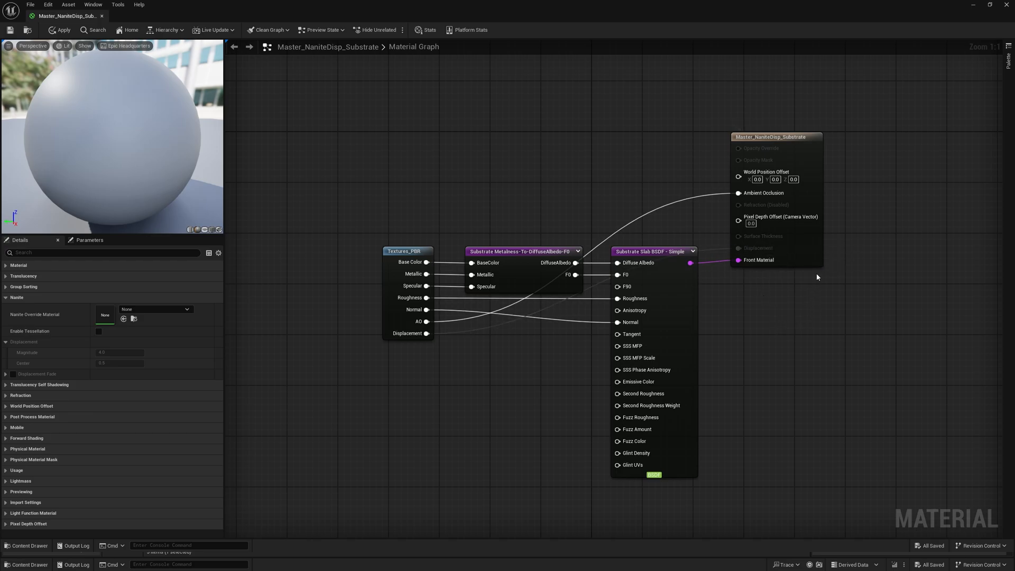
pyautogui.click(782, 154)
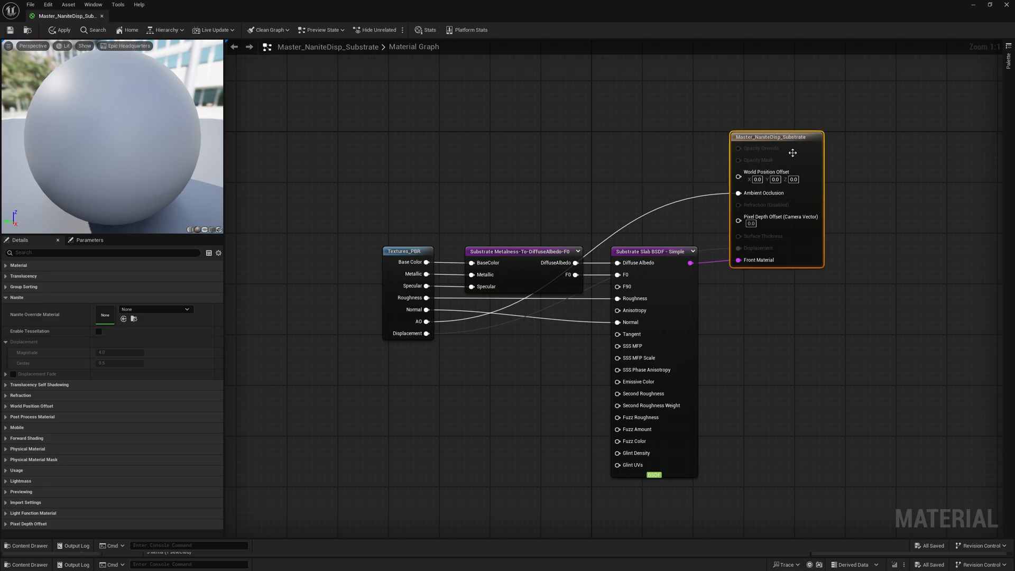
pyautogui.click(644, 146)
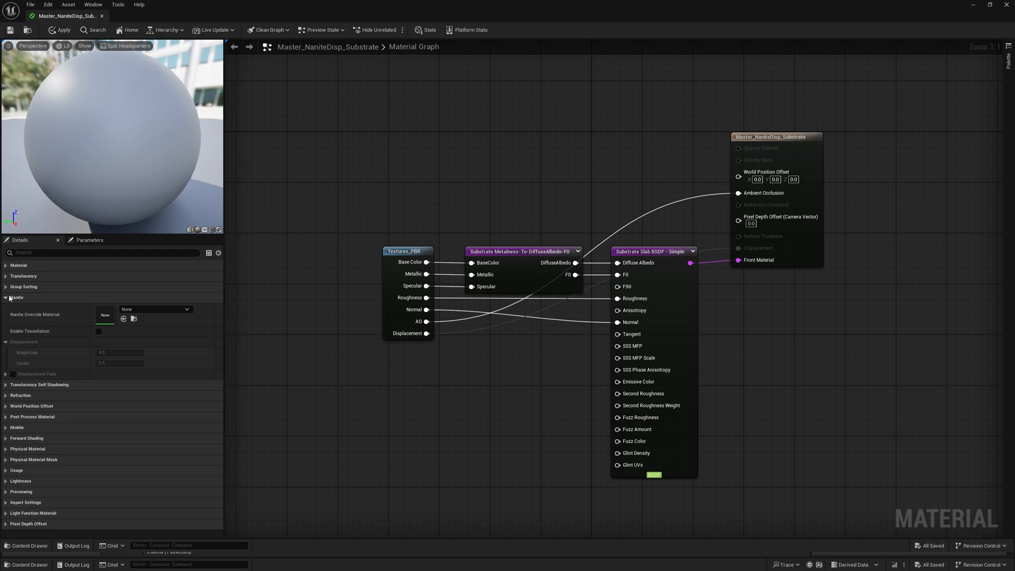
# - Enable tessellation in the material's Nanite settings and set the displacement magnitude to 80
pyautogui.click(99, 332)
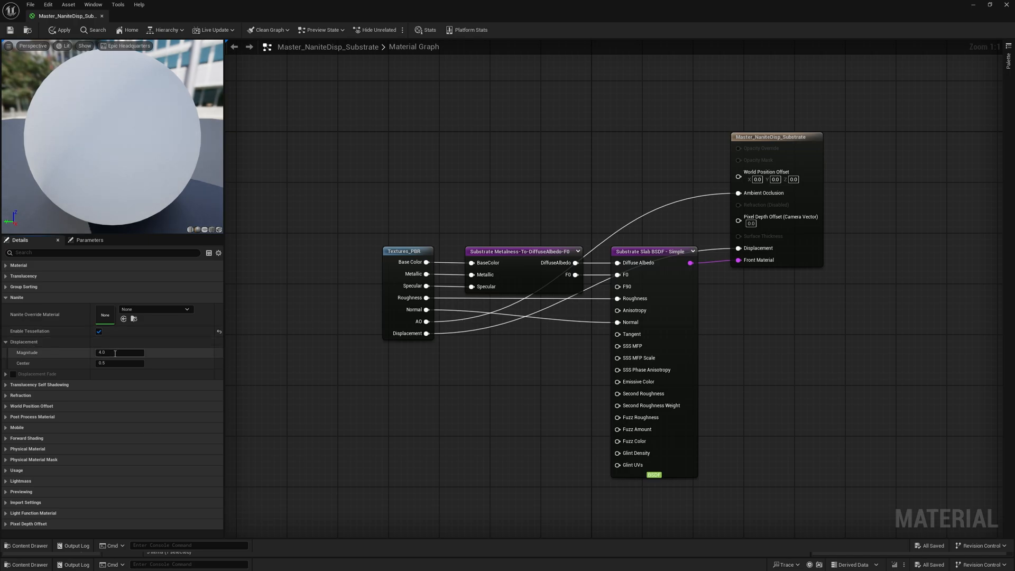
pyautogui.click(115, 353)
pyautogui.press('Return')
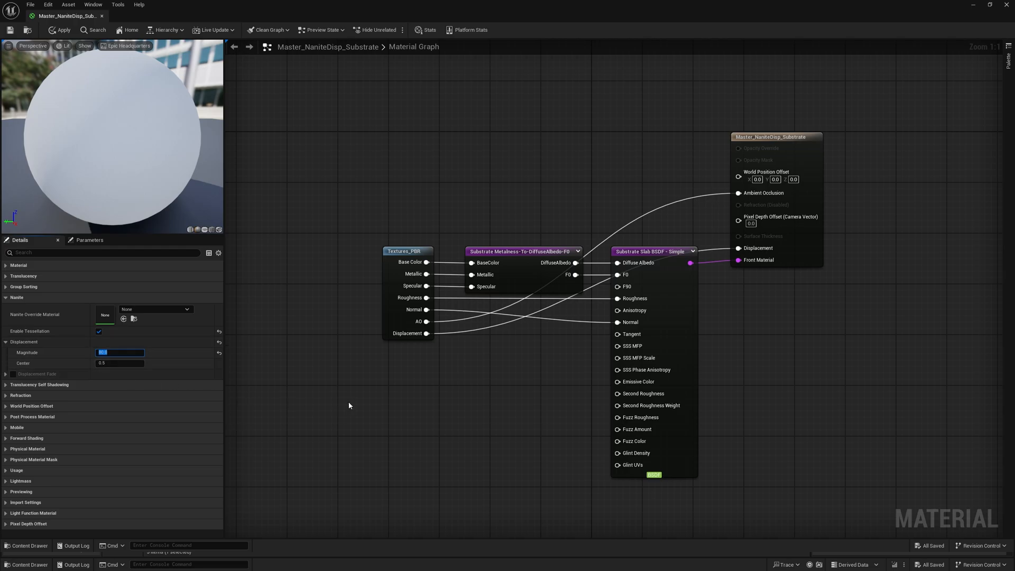
pyautogui.click(352, 330)
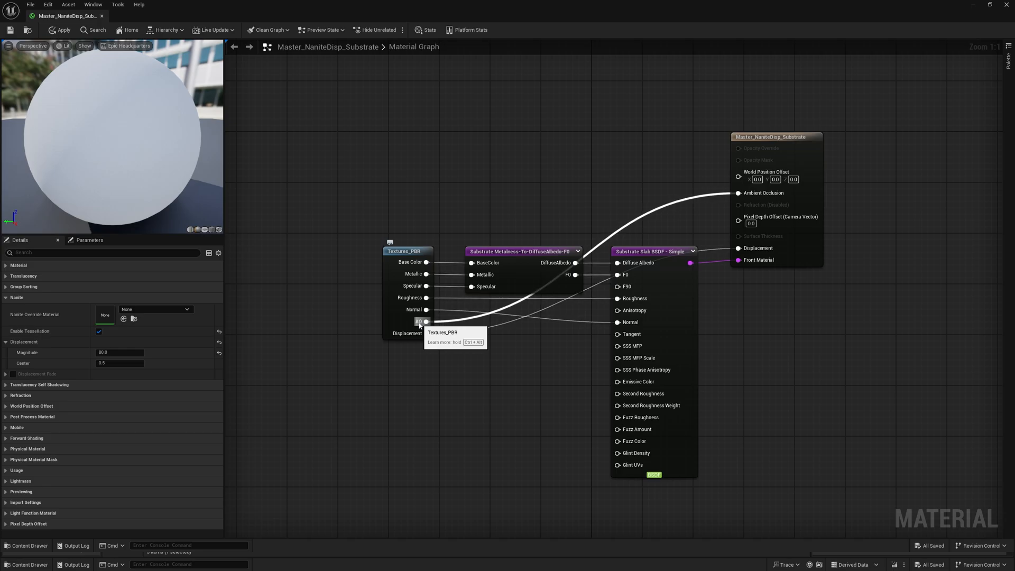
# - Open the Textures_PBR function and set the output sort priorities: AO 0, Base Color 2, Specular 4, Roughness 5 and Normal 7
pyautogui.doubleClick(391, 312)
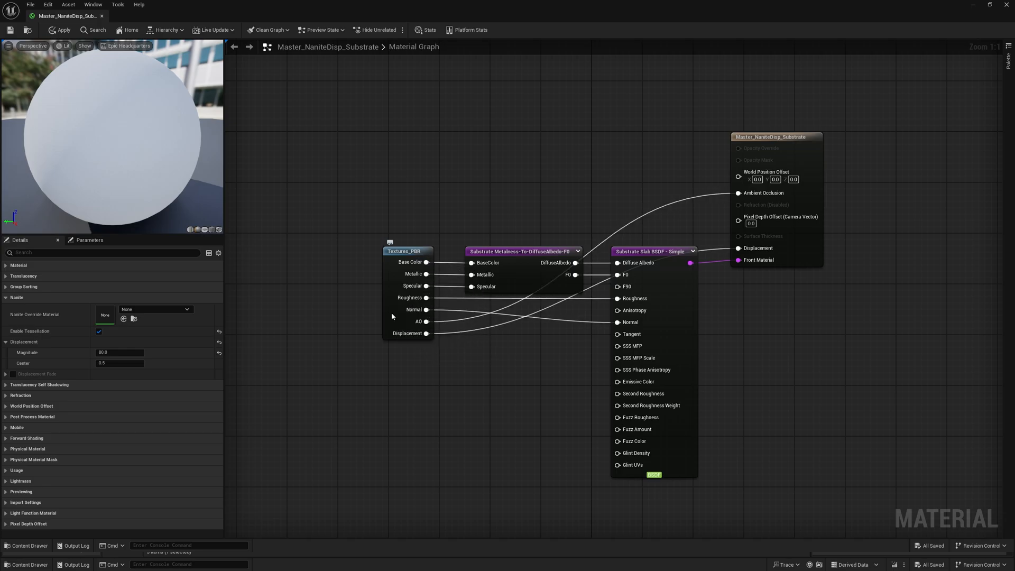
pyautogui.moveTo(347, 353); pyautogui.dragTo(276, 85, button='right')
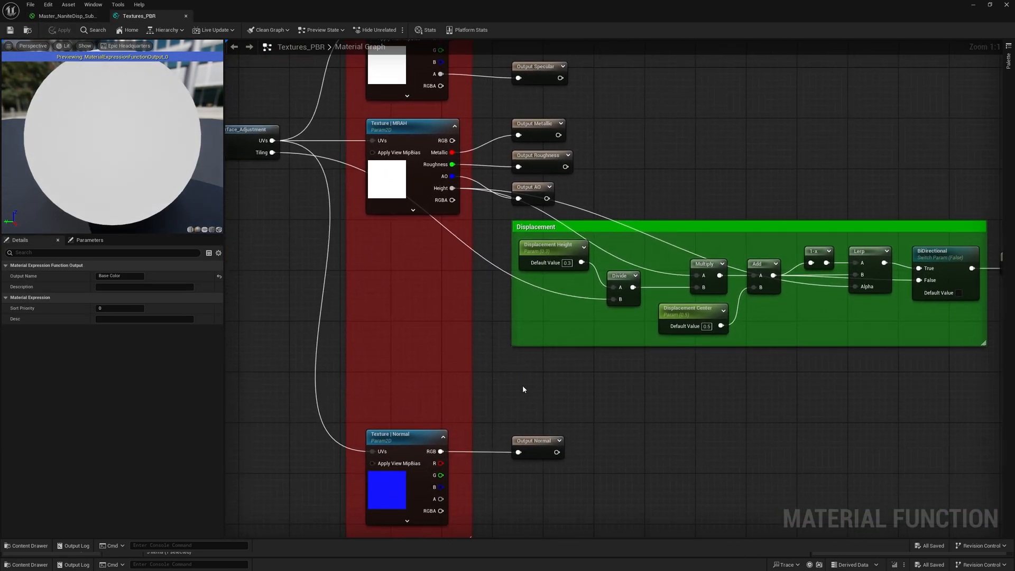
pyautogui.moveTo(648, 159); pyautogui.dragTo(629, 227, button='right')
pyautogui.click(525, 286)
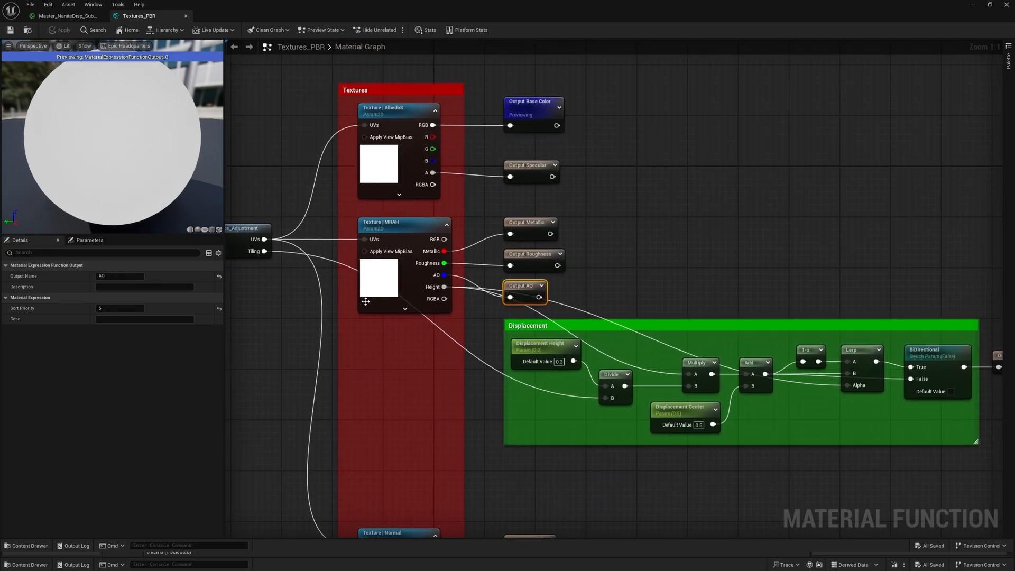
pyautogui.click(130, 308)
pyautogui.write('0')
pyautogui.moveTo(918, 311); pyautogui.dragTo(766, 236, button='right')
pyautogui.click(877, 280)
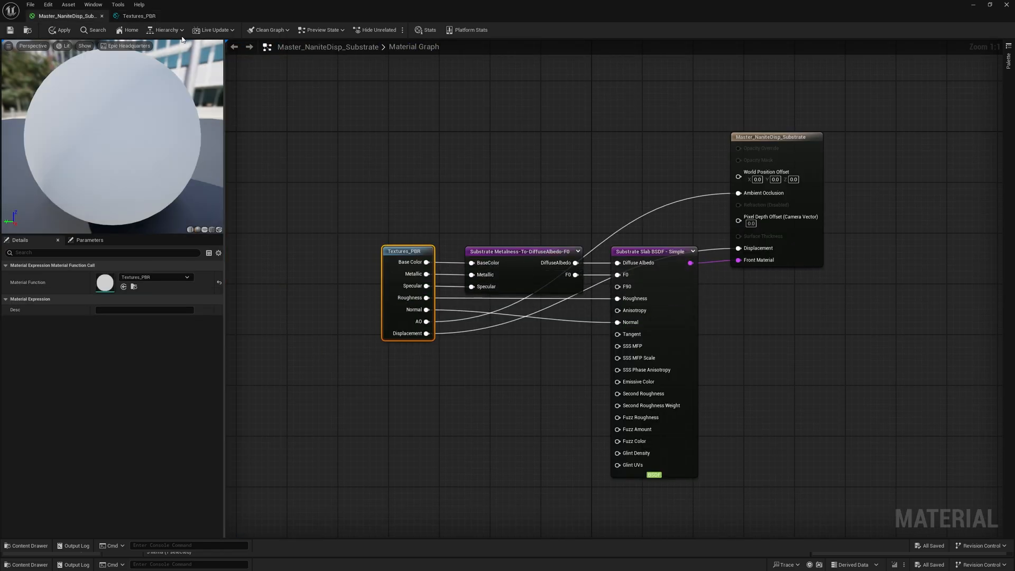
# - Review the sort priorities of the Base Color, Metallic and Specular outputs in the Textures_PBR function
pyautogui.click(150, 19)
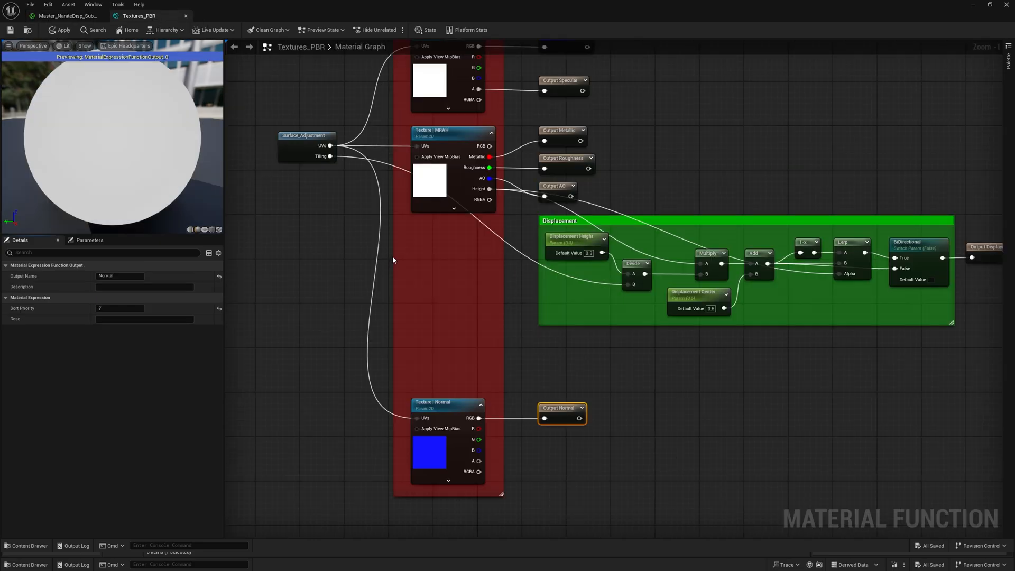
pyautogui.scroll(1, 392, 256)
pyautogui.click(522, 173)
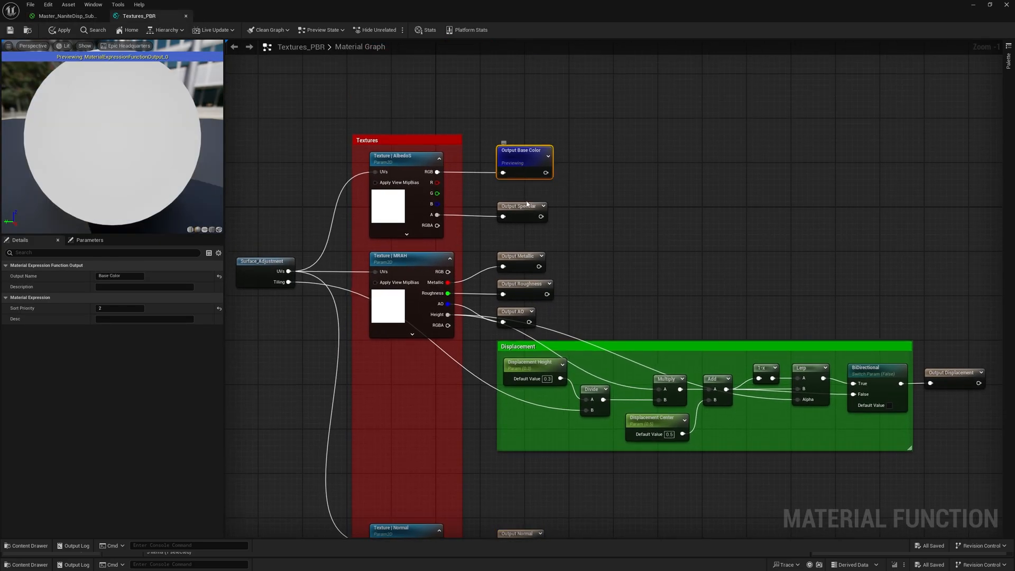
pyautogui.click(524, 267)
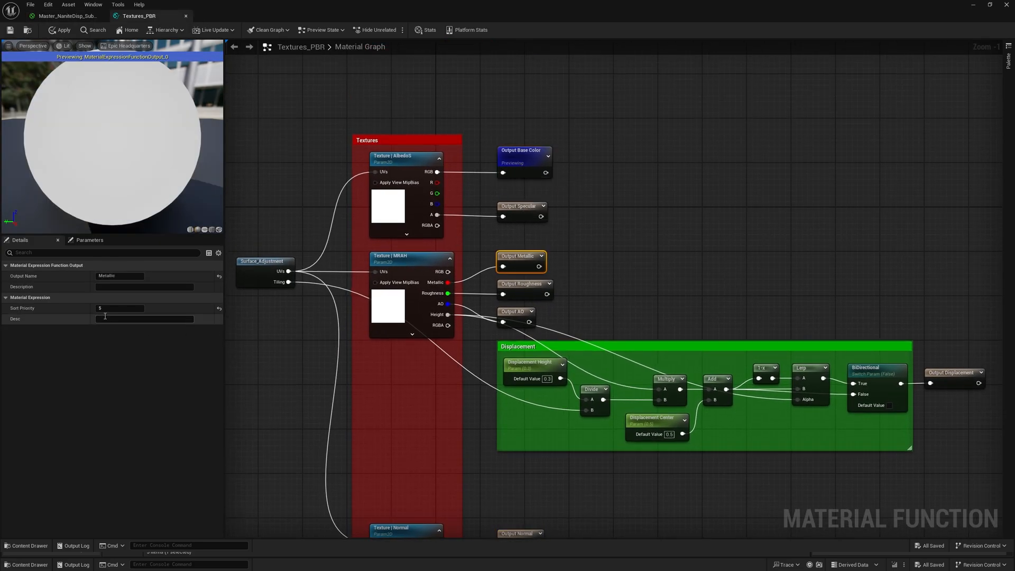
pyautogui.click(522, 214)
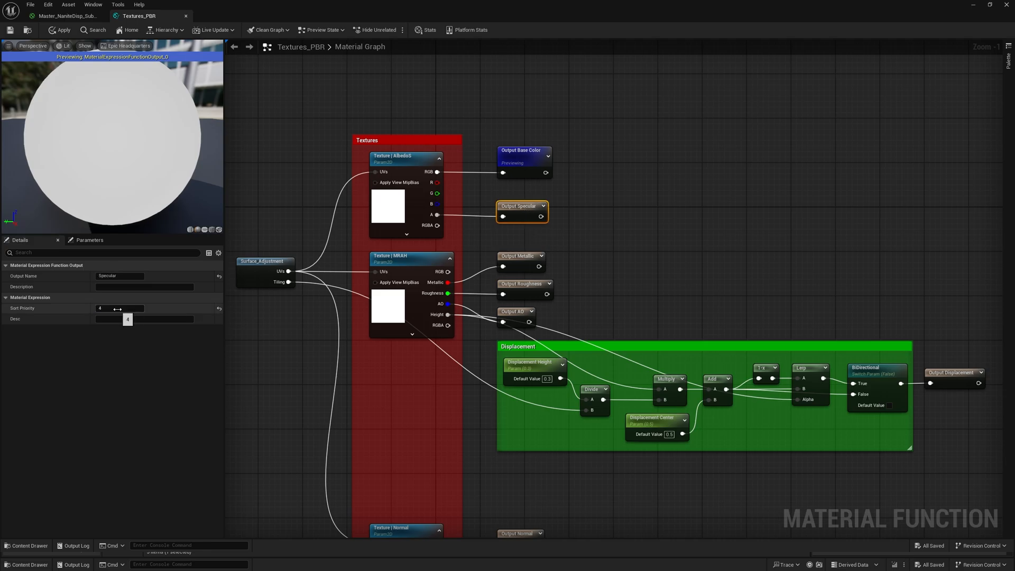
pyautogui.moveTo(622, 275); pyautogui.dragTo(611, 230, button='right')
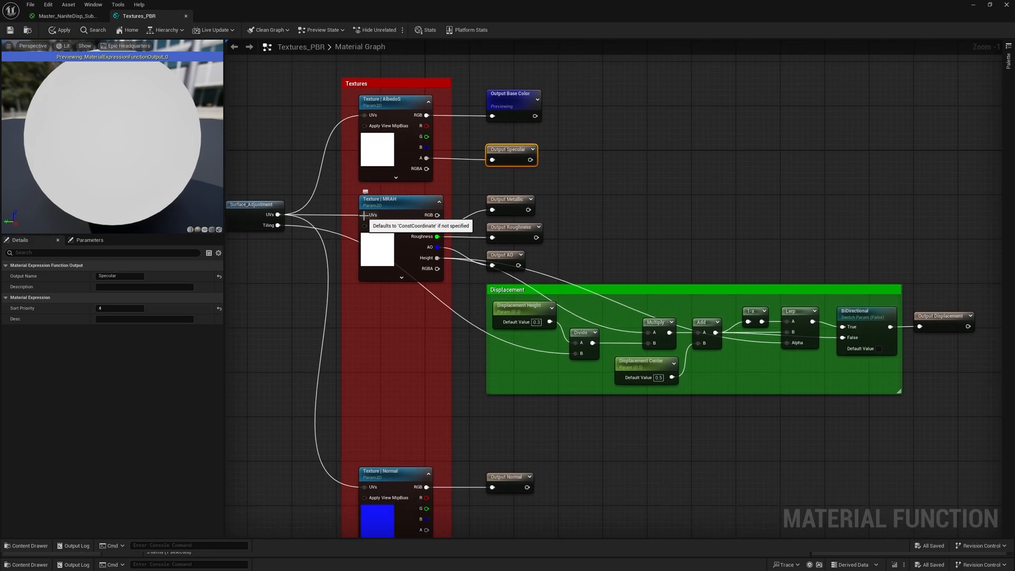
pyautogui.click(85, 16)
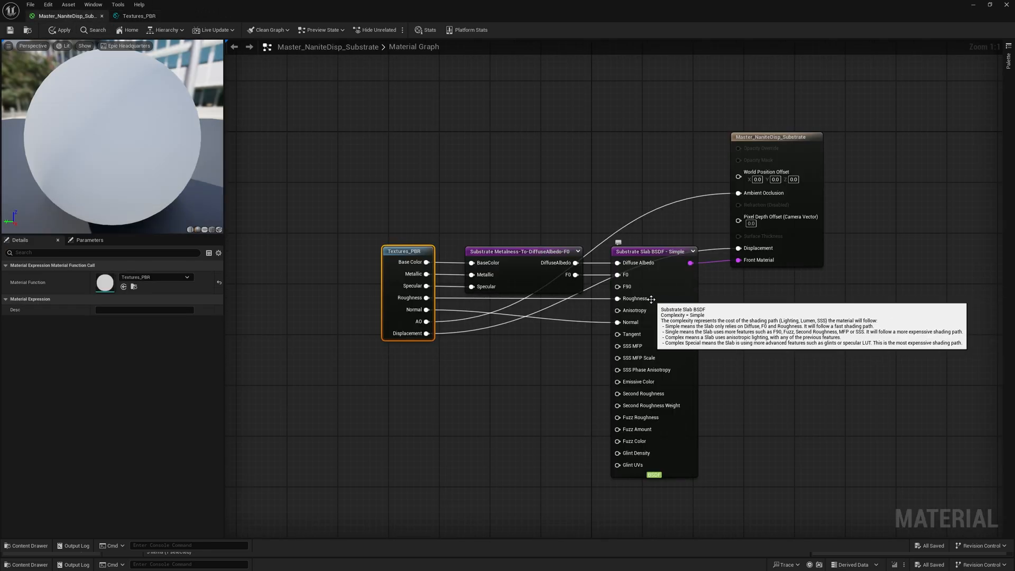
pyautogui.click(126, 17)
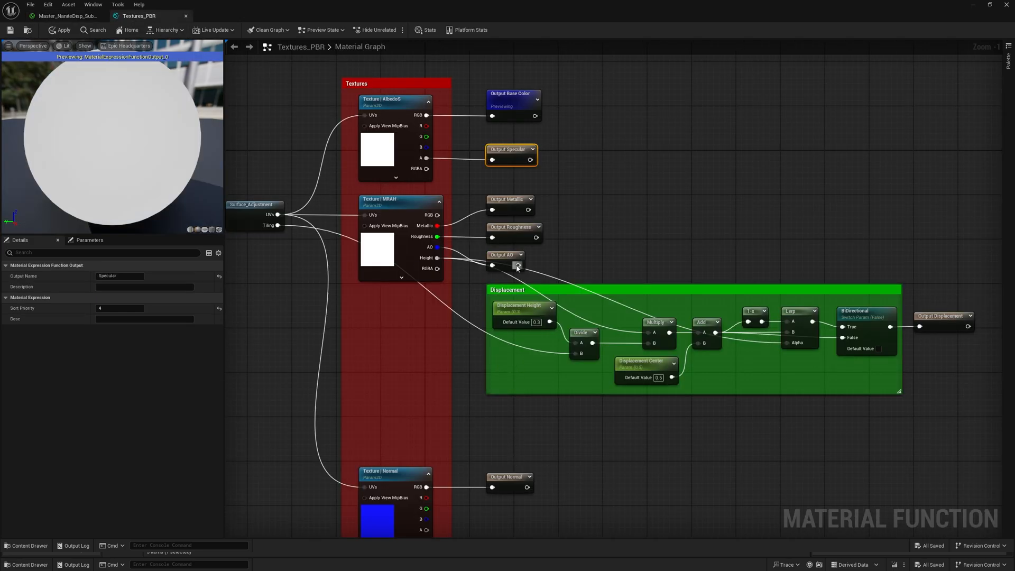
# - Set the Normal output's sort priority to 6 and save the Textures_PBR function
pyautogui.click(511, 237)
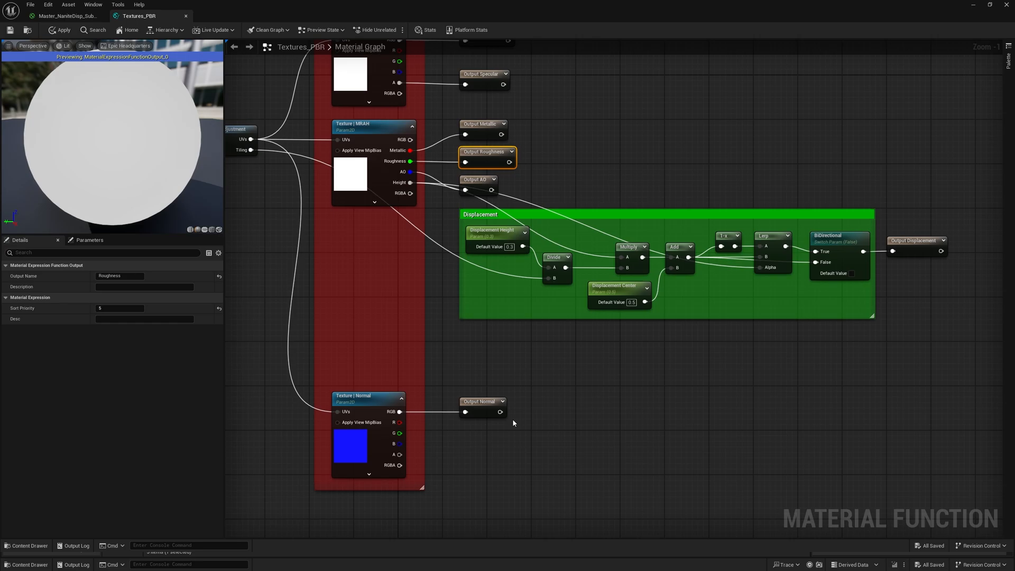
pyautogui.click(100, 308)
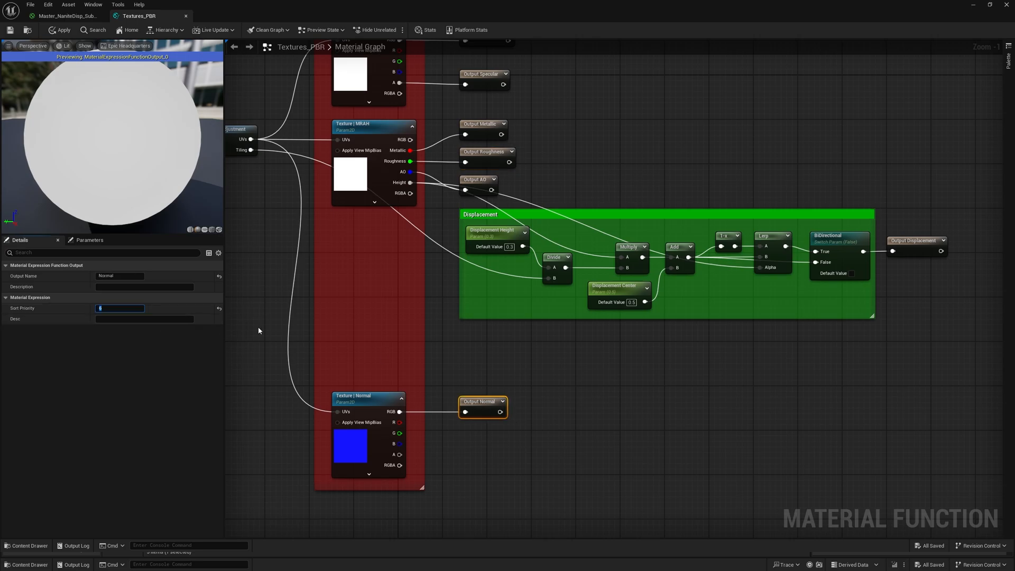
pyautogui.click(9, 32)
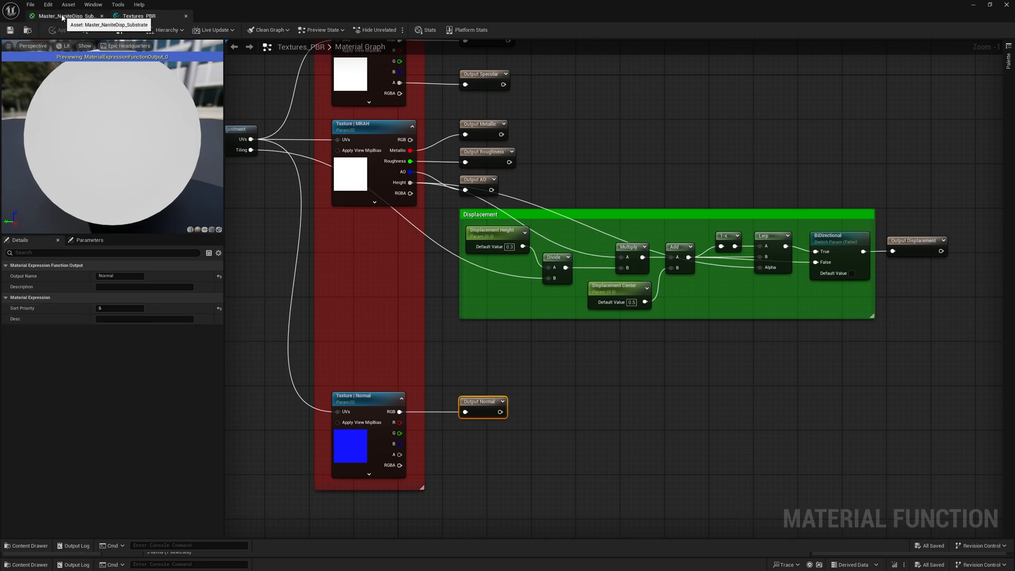
# - Return to the Master_NaniteDisp_Substrate graph, move the material result node slightly higher and save the material
pyautogui.click(63, 16)
pyautogui.click(554, 416)
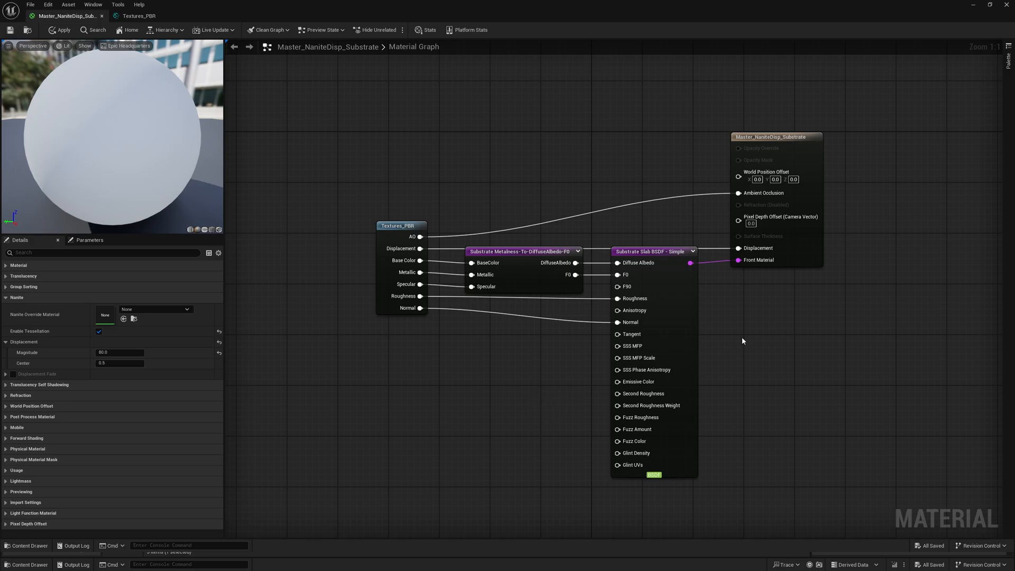
pyautogui.moveTo(807, 258); pyautogui.dragTo(807, 233)
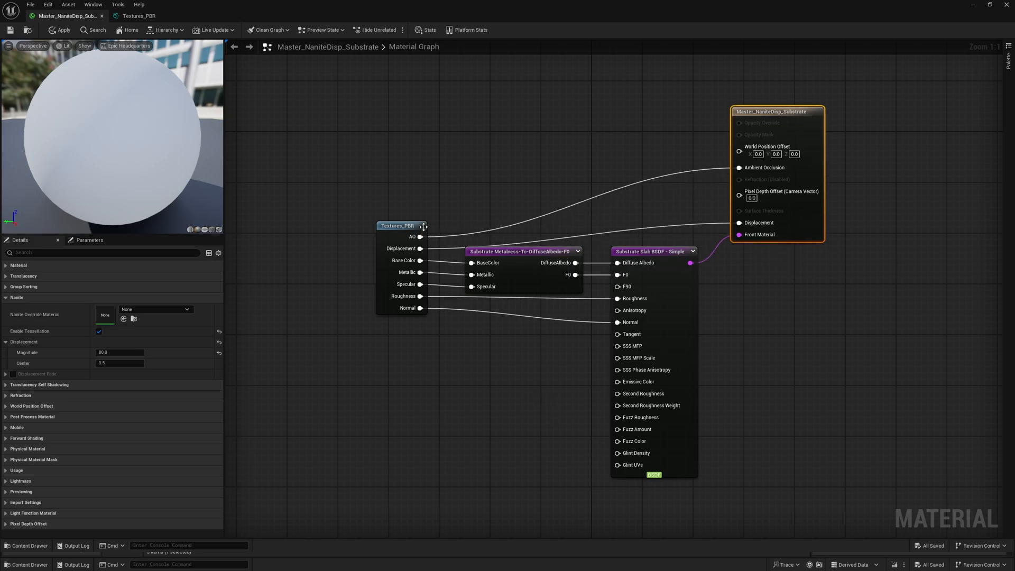
pyautogui.click(441, 373)
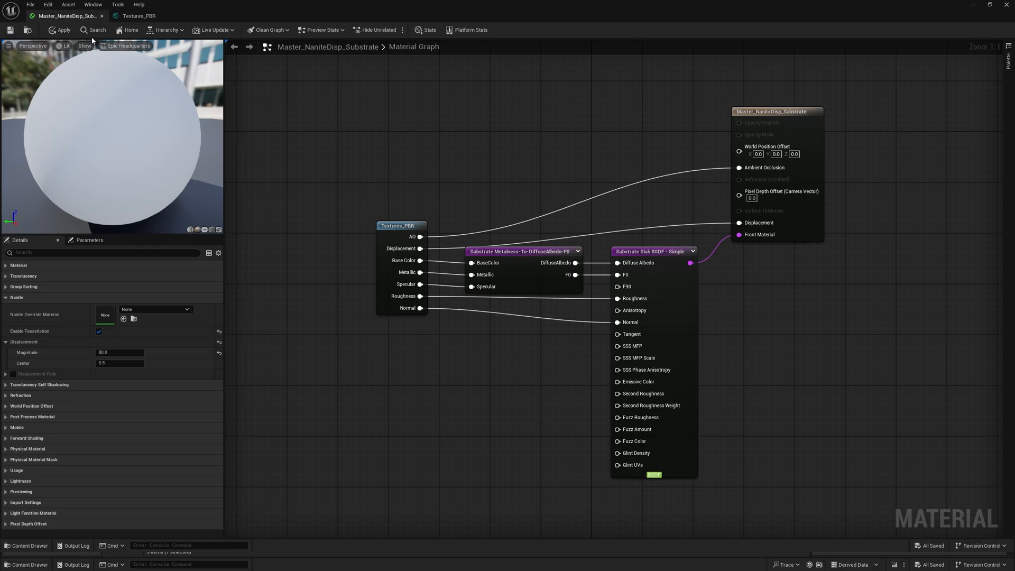
pyautogui.click(11, 31)
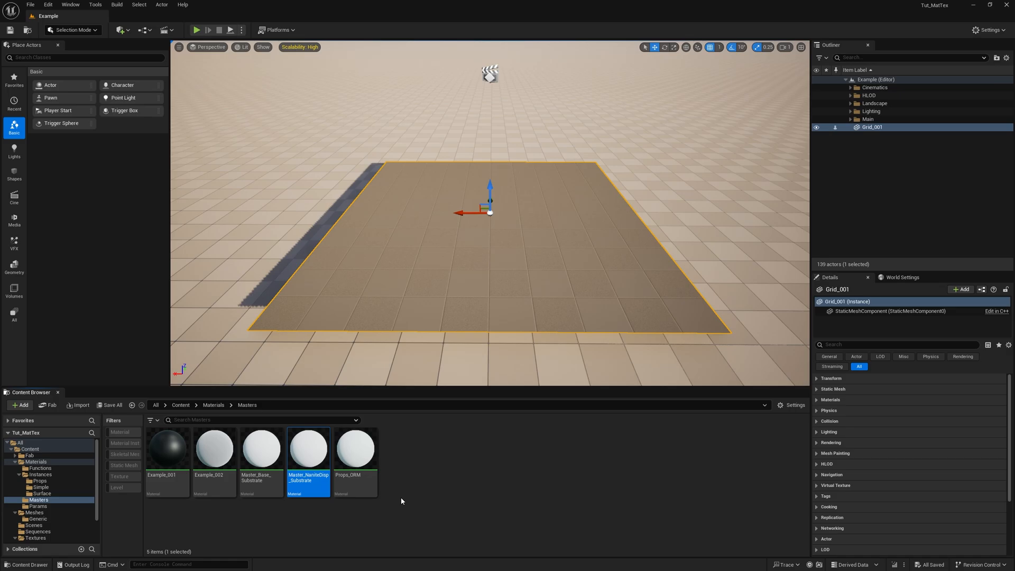
# - Create a material instance of Master_NaniteDisp_Substrate with the default name and move it to the Instances/Surface folder
pyautogui.rightClick(311, 458)
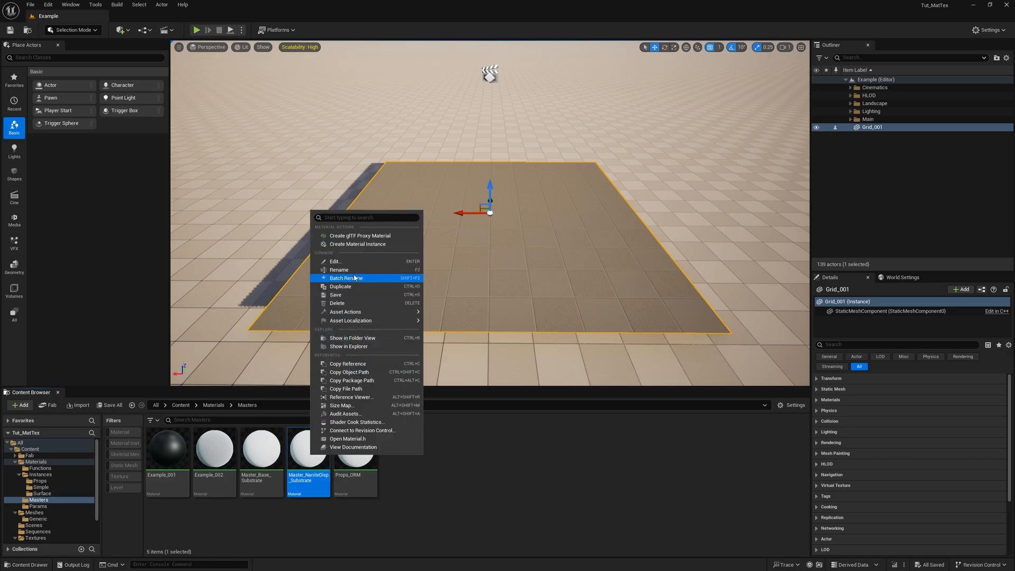
pyautogui.click(365, 244)
pyautogui.press('Return')
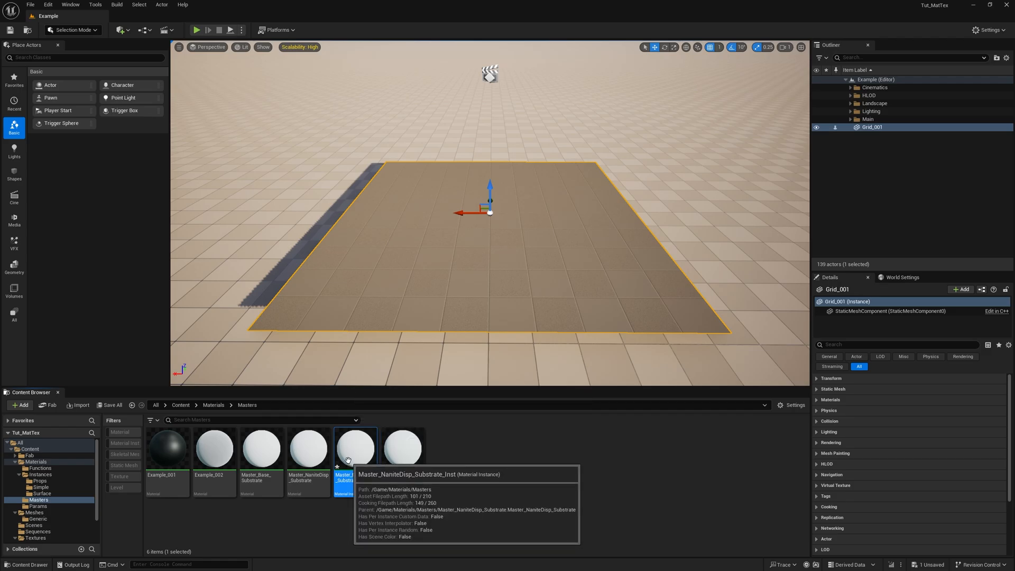
pyautogui.moveTo(330, 472); pyautogui.dragTo(48, 500)
pyautogui.click(67, 508)
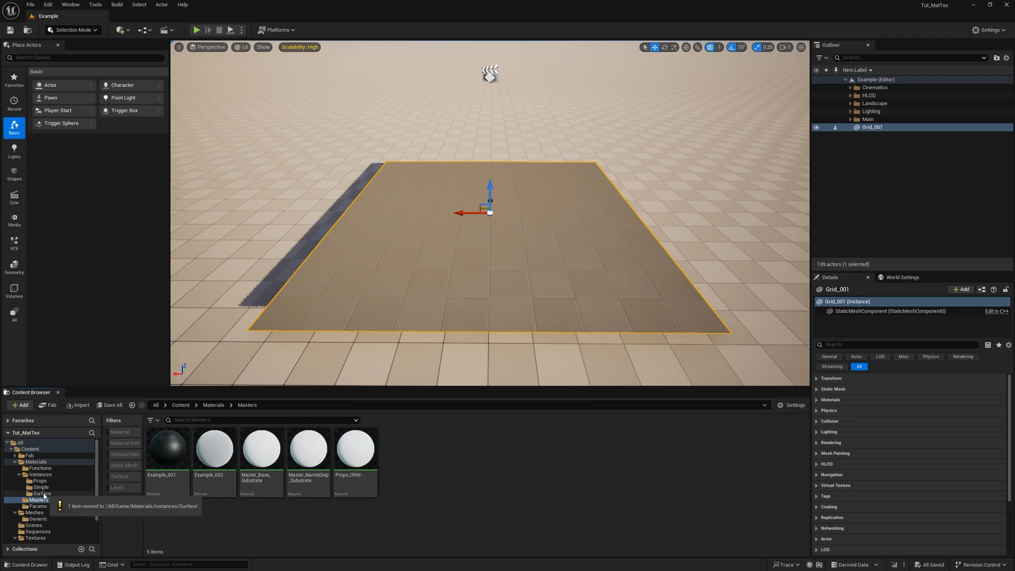
# - Apply the Master_NaniteDisp_Substrate_Inst material from the Instances/Surface folder to Grid_001 in the level
pyautogui.click(41, 493)
pyautogui.moveTo(214, 455); pyautogui.dragTo(479, 284)
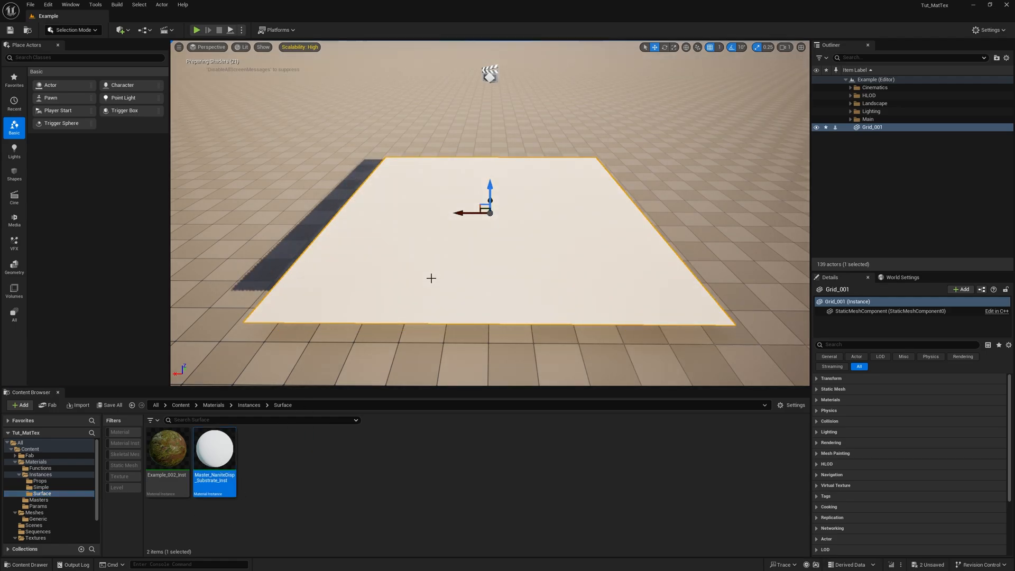
pyautogui.press('w')
pyautogui.moveTo(430, 278)
pyautogui.mouseDown(button='right')
pyautogui.moveTo(418, 327)
pyautogui.moveTo(427, 267)
pyautogui.mouseUp(button='right')
pyautogui.press('s')
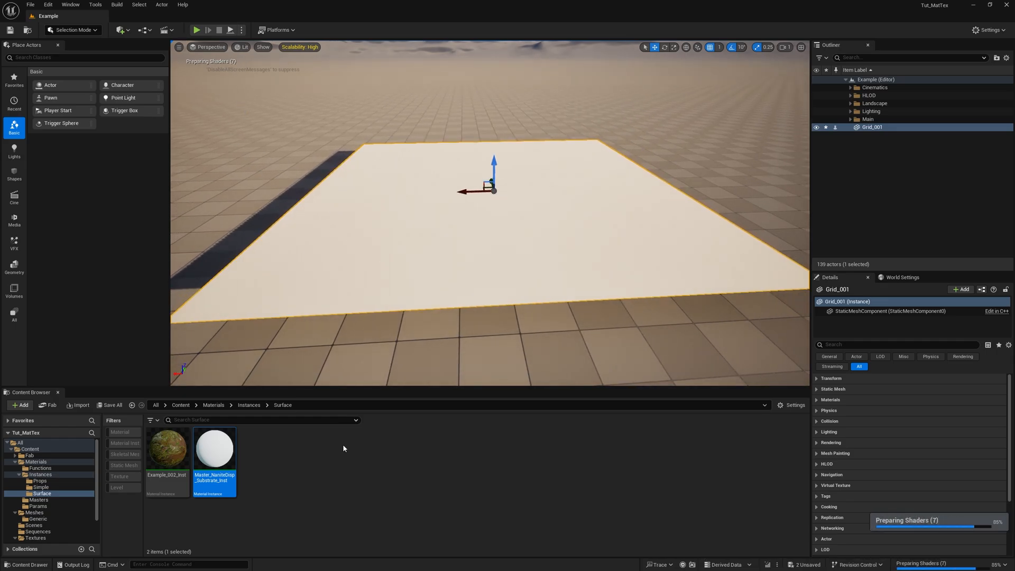
# - Open the material instance in a narrow window beside the viewport and enable its AlbedoS, MRAH and Normal texture overrides
pyautogui.doubleClick(215, 450)
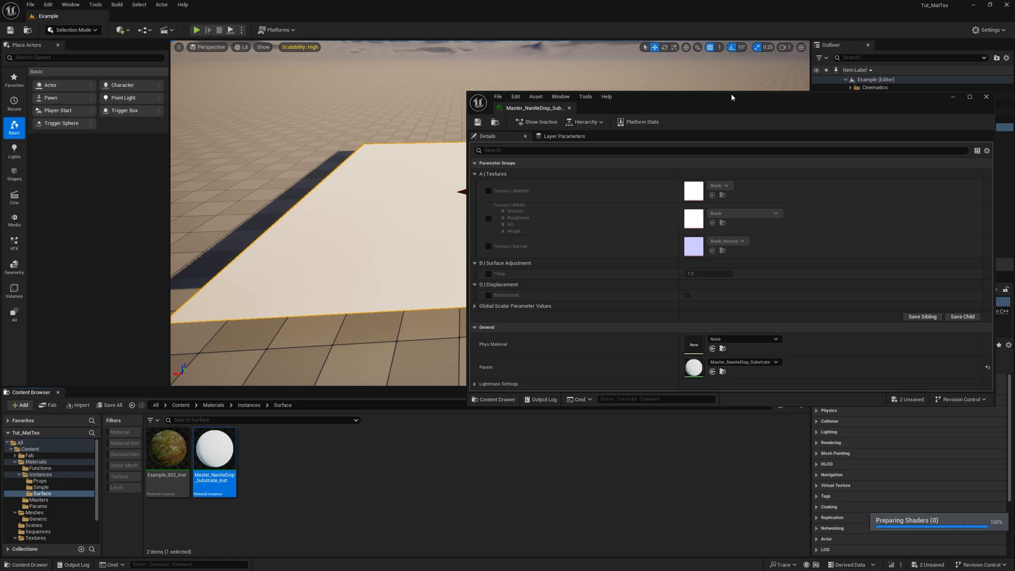
pyautogui.moveTo(732, 97); pyautogui.dragTo(719, 201)
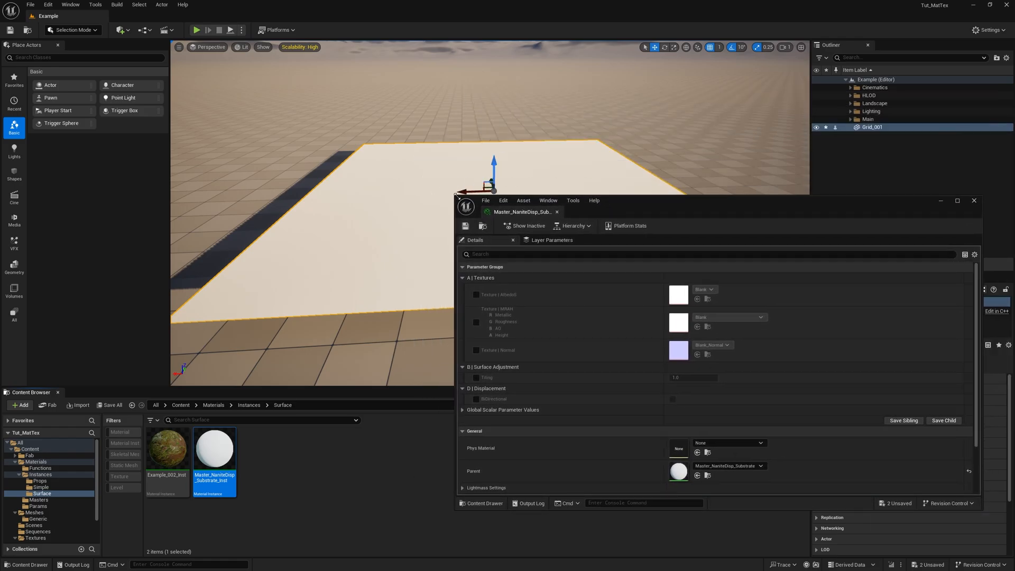
pyautogui.moveTo(457, 196); pyautogui.dragTo(789, 48)
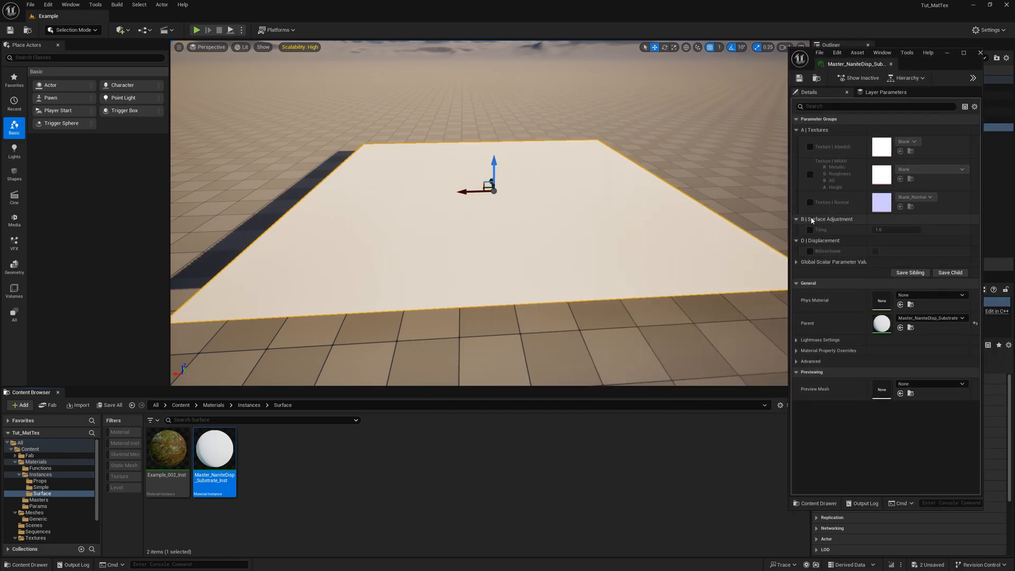
pyautogui.click(809, 147)
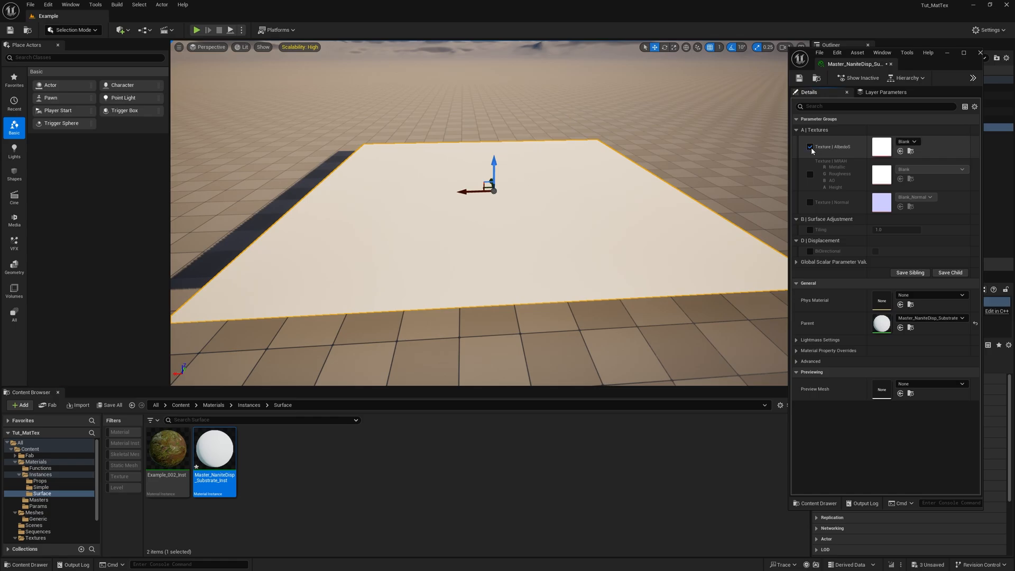
pyautogui.click(810, 175)
pyautogui.click(809, 202)
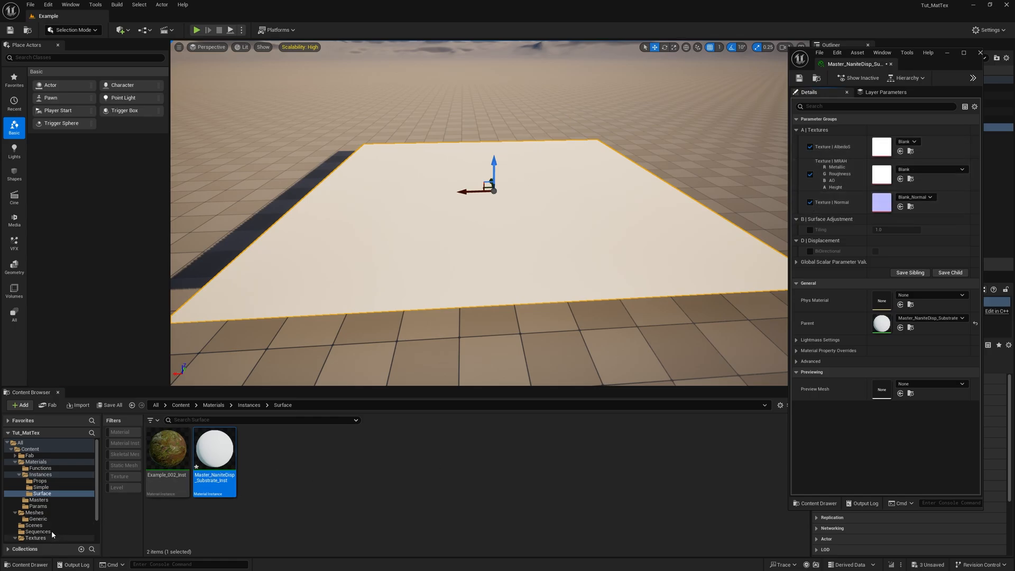
# - Assign Ground_001_AlbedoS, Ground_001_MRAH and Ground_001_Normal from the Textures/Surface folder to the instance's matching texture parameters
pyautogui.scroll(-2, 53, 535)
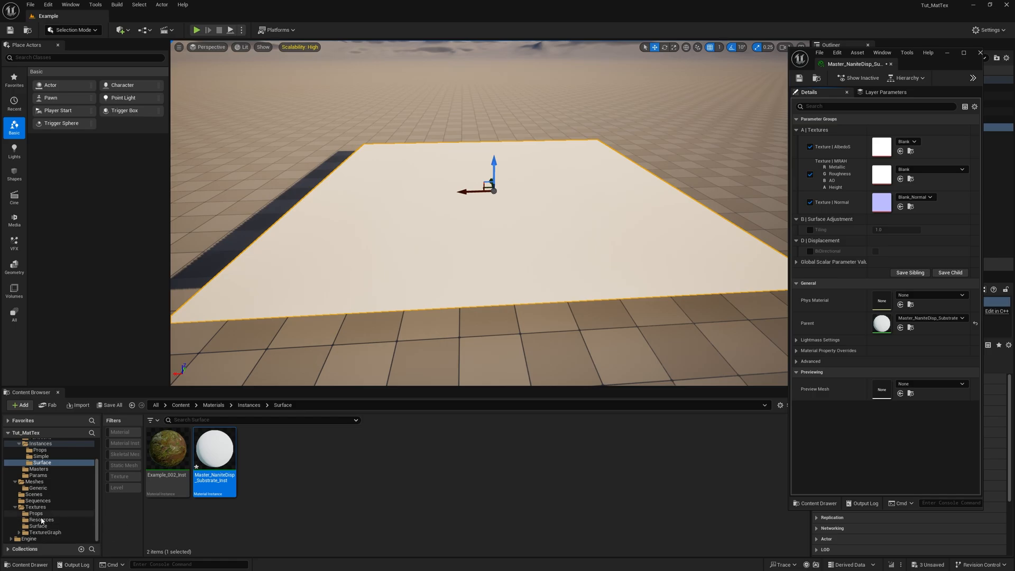
pyautogui.click(38, 526)
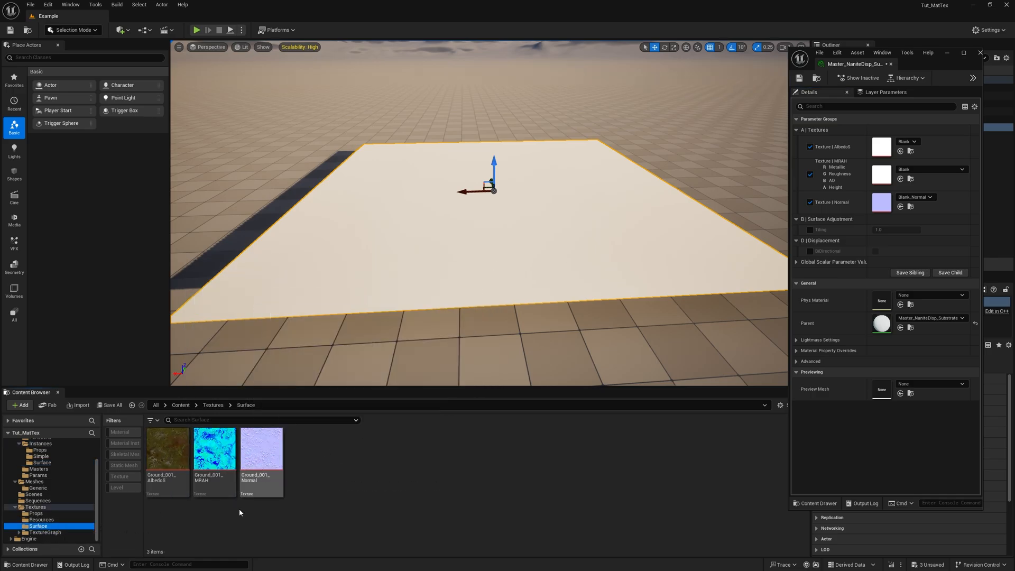
pyautogui.moveTo(168, 455); pyautogui.dragTo(878, 153)
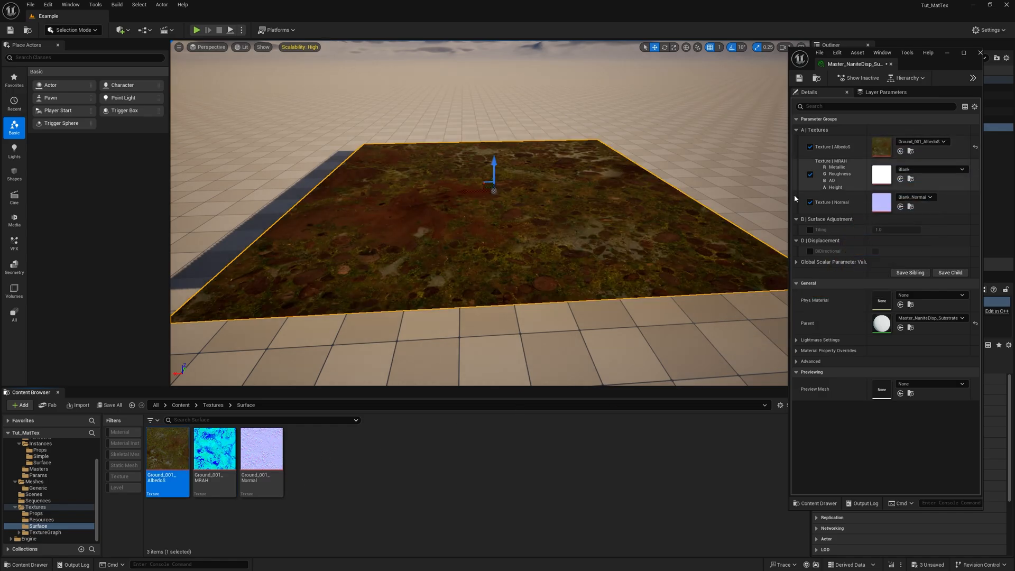
pyautogui.moveTo(215, 454); pyautogui.dragTo(879, 175)
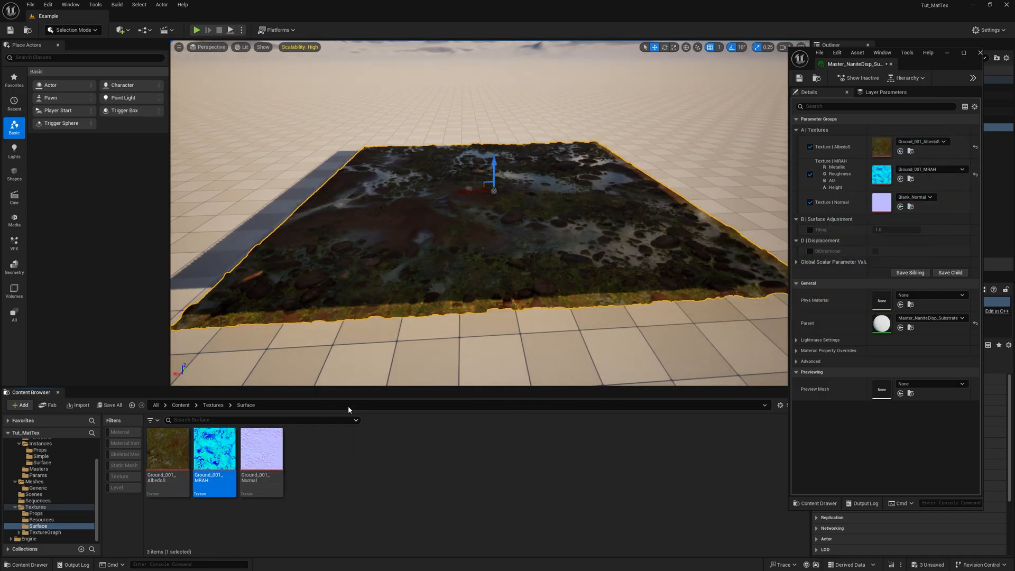
pyautogui.moveTo(262, 454); pyautogui.dragTo(881, 202)
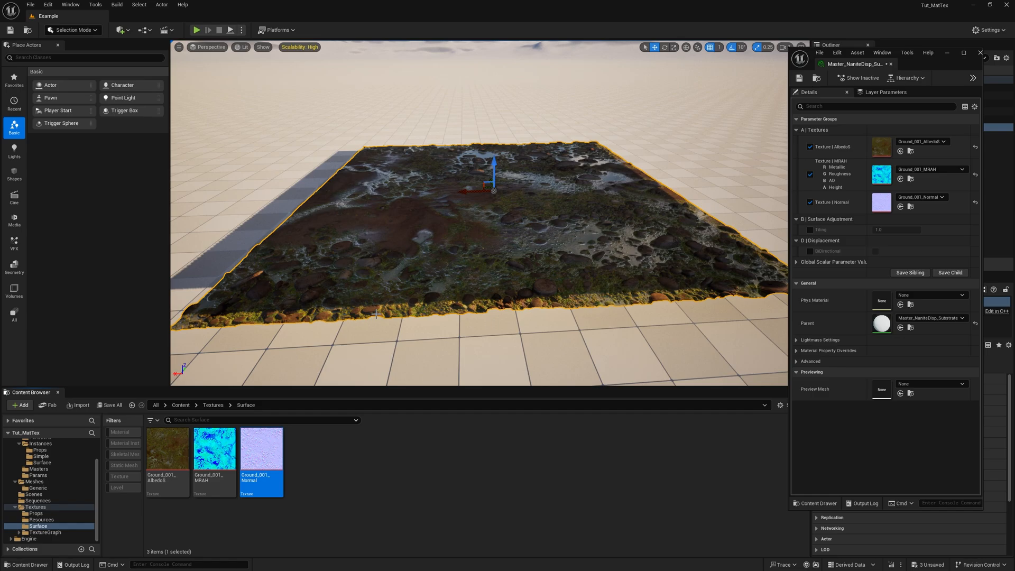
# - Examine the displaced ground surface of Grid_001 up close from several angles, clearing the selection for an unobstructed view
pyautogui.moveTo(377, 311); pyautogui.dragTo(407, 315, button='right')
pyautogui.press('a')
pyautogui.press('w')
pyautogui.press('w')
pyautogui.press('w')
pyautogui.press('s')
pyautogui.press('w')
pyautogui.press('w')
pyautogui.press('s')
pyautogui.press('w')
pyautogui.press('w')
pyautogui.press('s')
pyautogui.press('w')
pyautogui.press('w')
pyautogui.press('s')
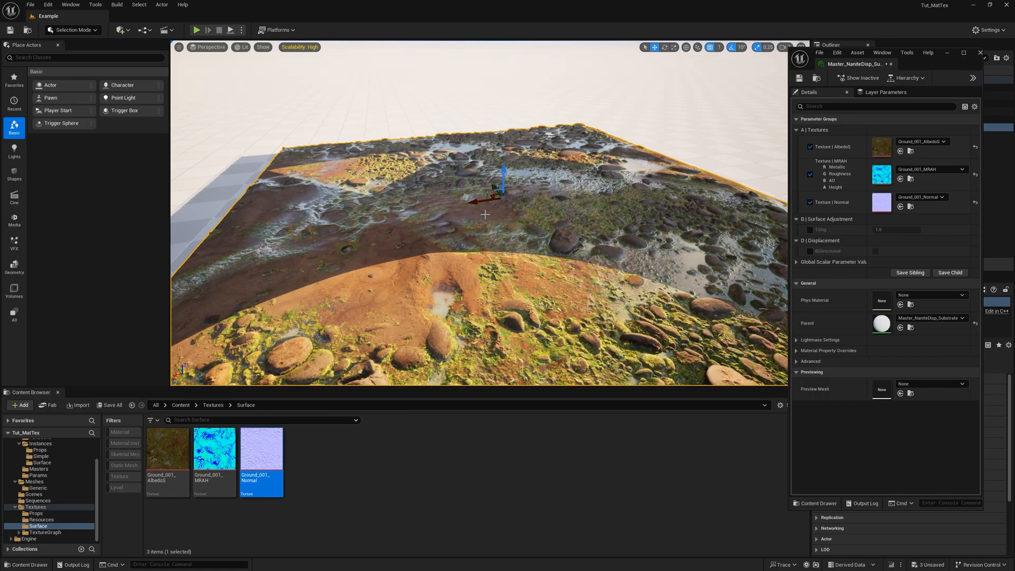
pyautogui.moveTo(482, 200); pyautogui.dragTo(448, 202)
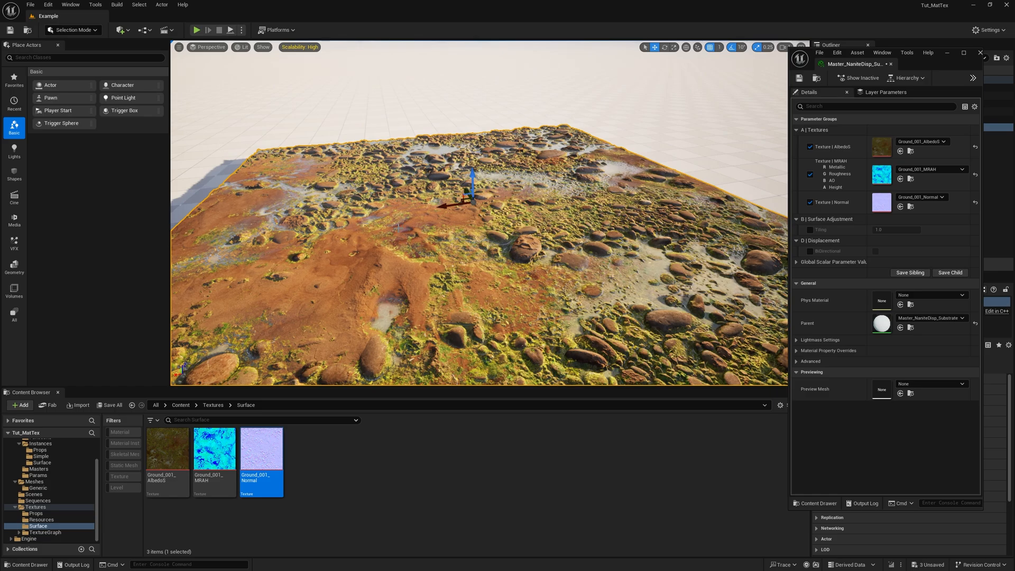
pyautogui.hotkey('ctrl', 'z')
pyautogui.press('Escape')
pyautogui.moveTo(443, 244); pyautogui.dragTo(473, 269, button='right')
pyautogui.press('w')
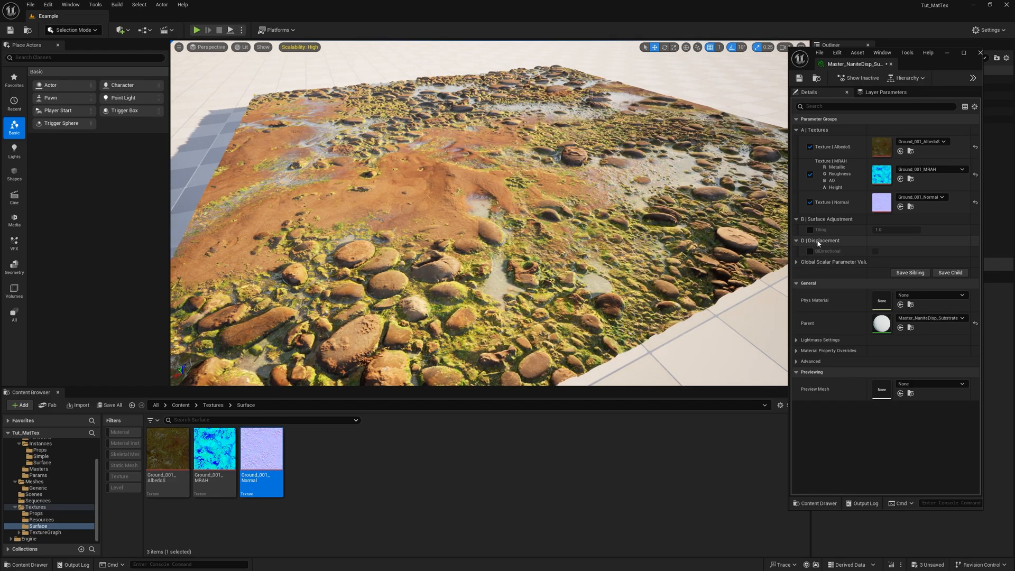
# - Check the instance's Global Scalar Parameter Values, then open its parent material and the Textures_PBR function at its Displacement section
pyautogui.click(797, 262)
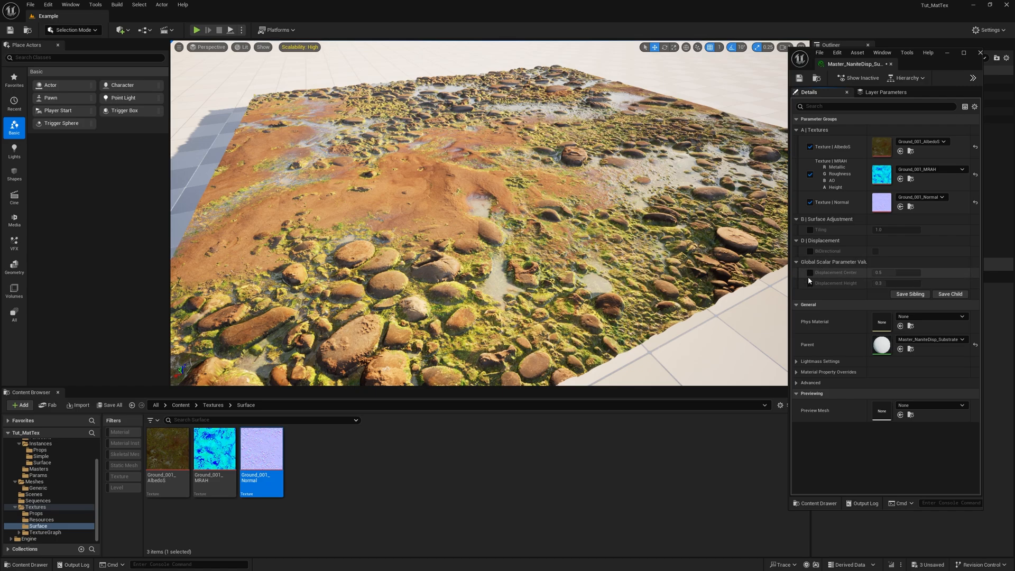
pyautogui.click(967, 56)
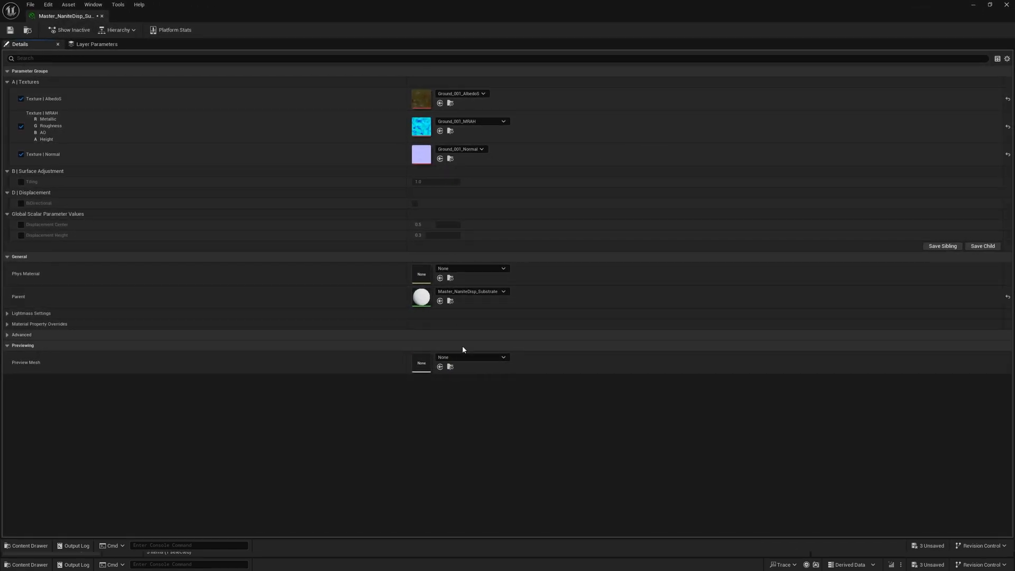
pyautogui.doubleClick(420, 291)
pyautogui.moveTo(394, 262); pyautogui.dragTo(727, 136, button='right')
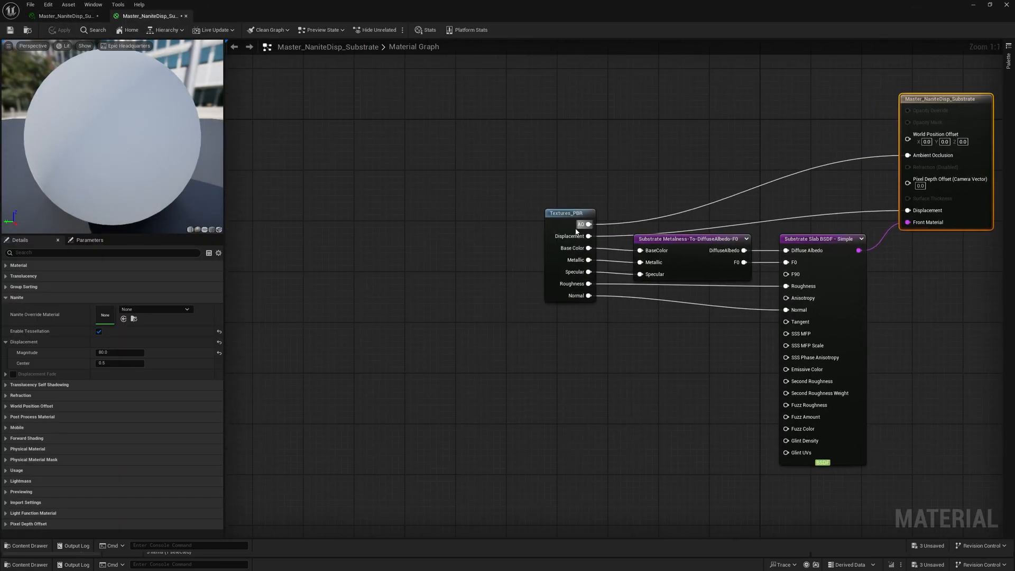
pyautogui.doubleClick(560, 224)
pyautogui.moveTo(381, 289); pyautogui.dragTo(548, 255, button='right')
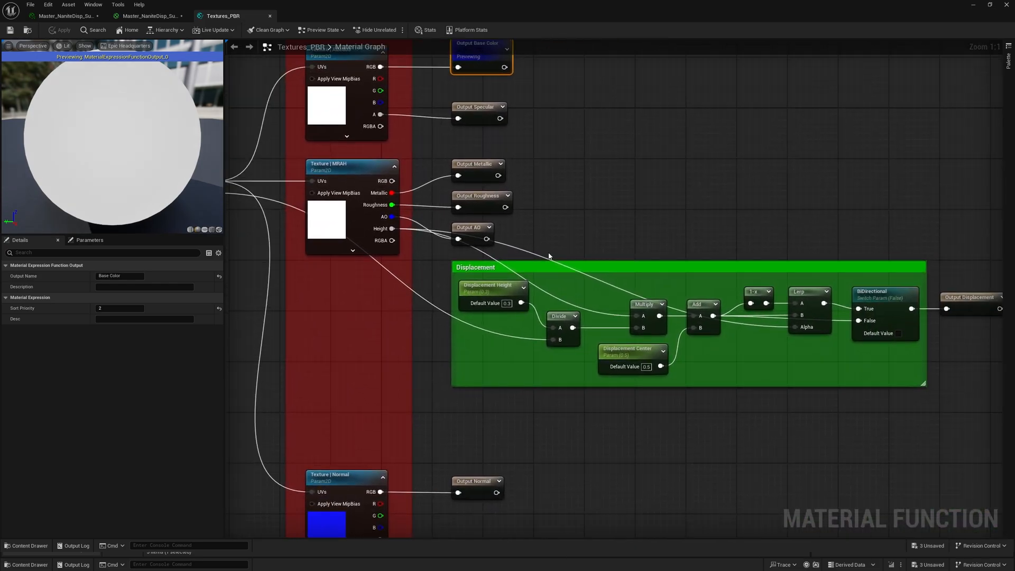
# - Assign the Displacement Height and Displacement Center parameters to the D | Displacement group and save the Textures_PBR function
pyautogui.click(623, 350)
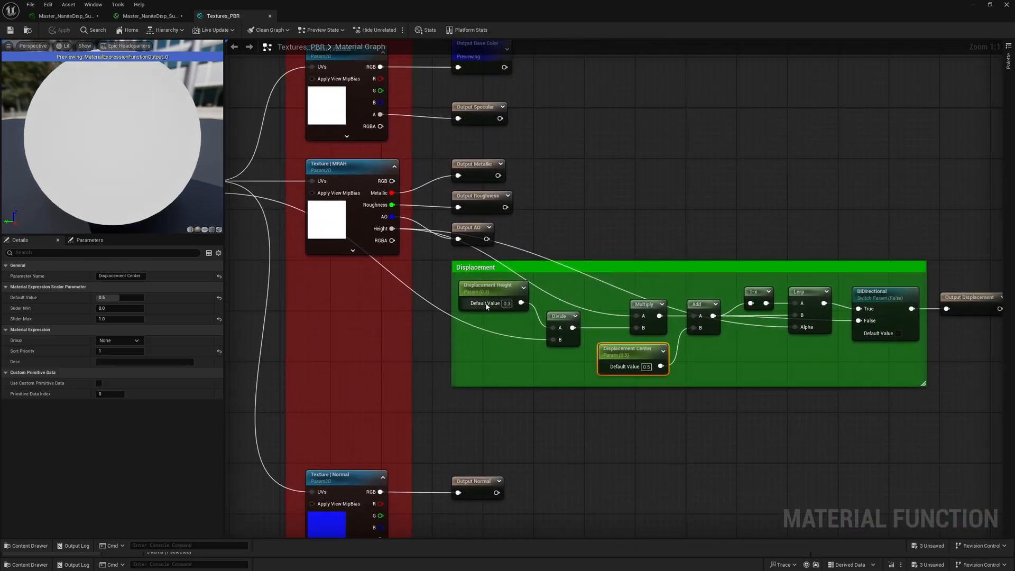
pyautogui.click(119, 341)
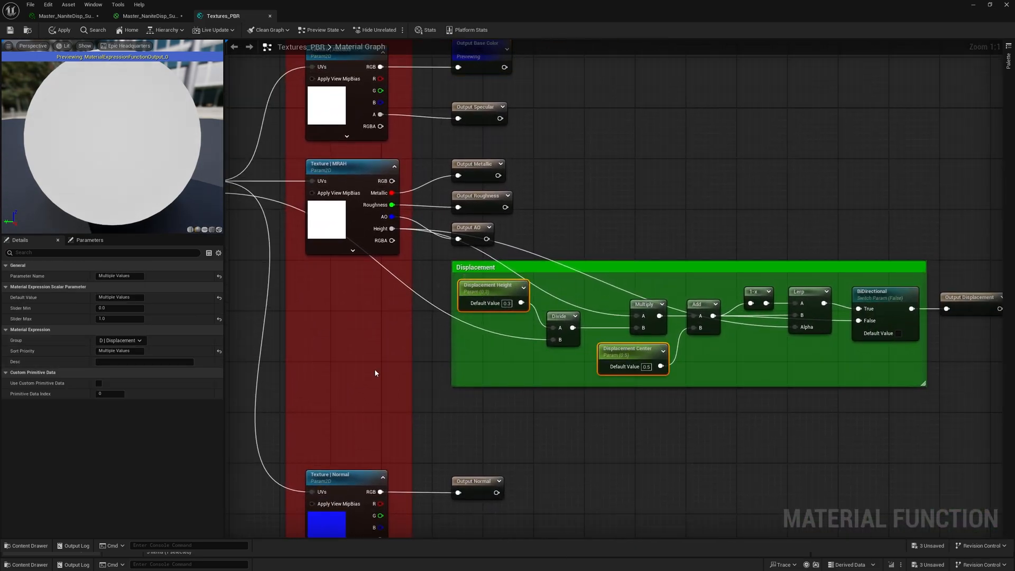
pyautogui.click(509, 406)
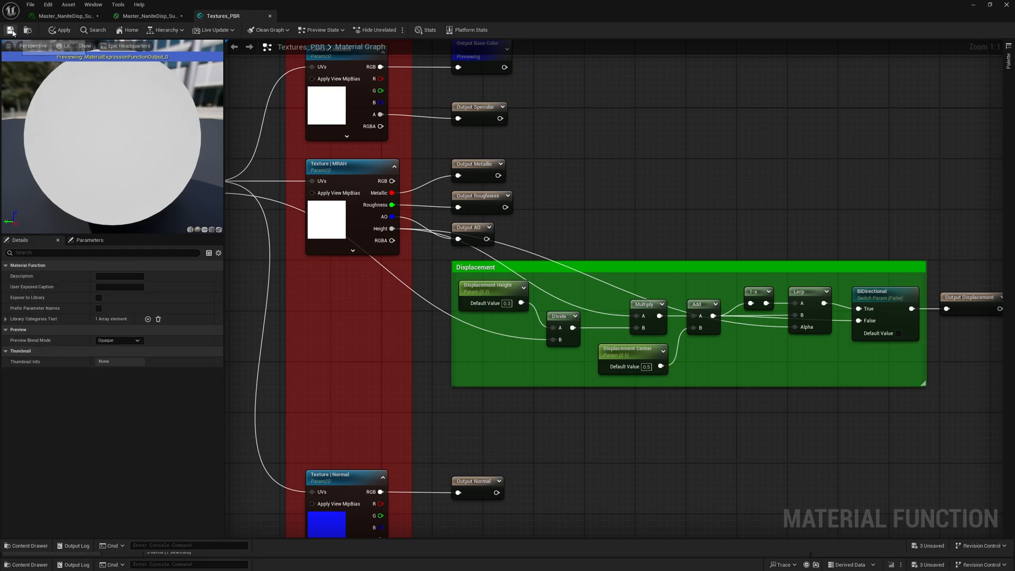
# - Return to the material instance beside the viewport, enable its Displacement Height override, try other heights and set it to 0.3
pyautogui.click(75, 17)
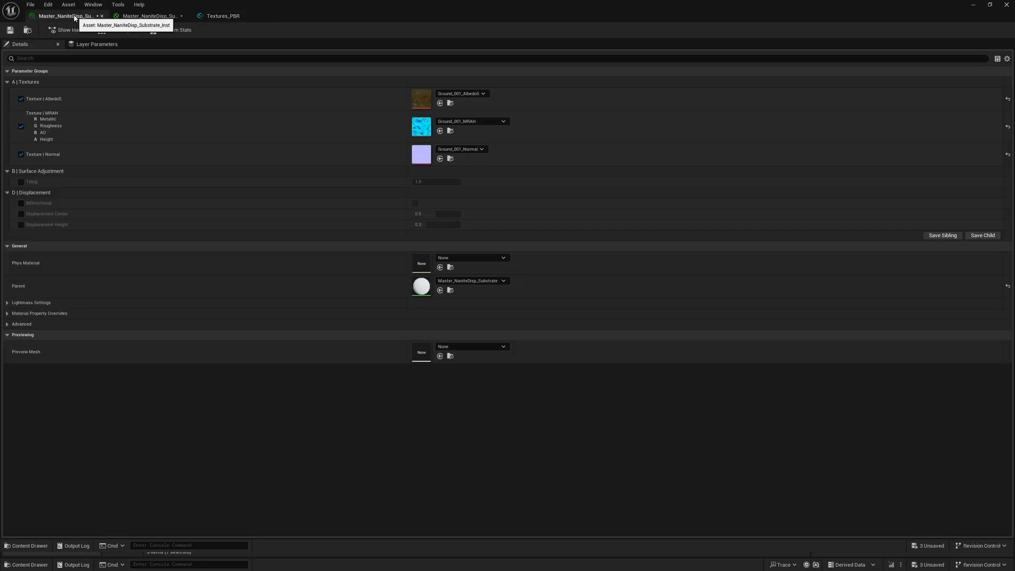
pyautogui.moveTo(353, 3); pyautogui.dragTo(903, 66)
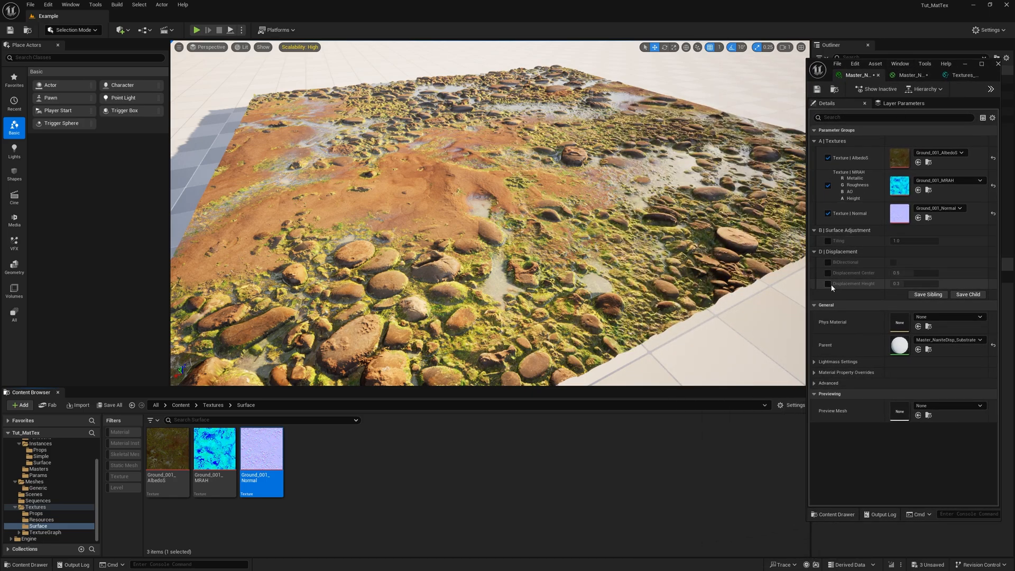
pyautogui.moveTo(732, 300); pyautogui.dragTo(771, 283, button='right')
pyautogui.moveTo(549, 232); pyautogui.dragTo(525, 253, button='right')
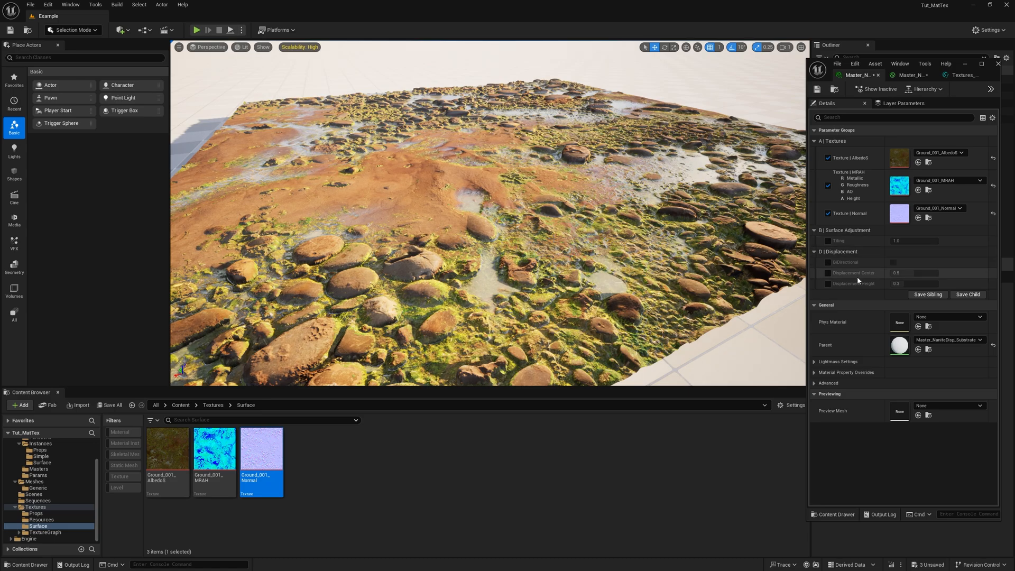
pyautogui.click(827, 283)
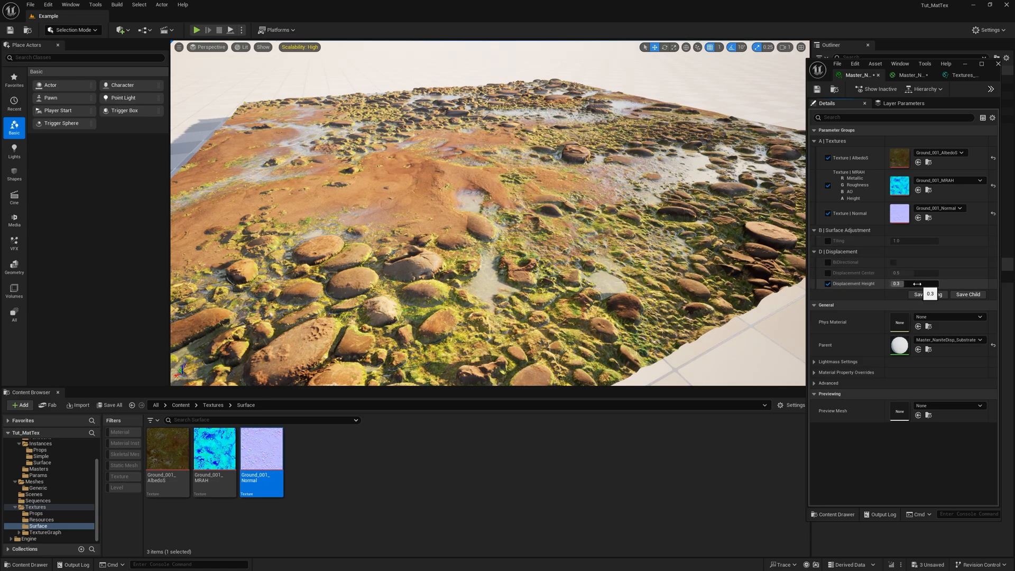
pyautogui.moveTo(898, 283)
pyautogui.mouseDown()
pyautogui.moveTo(935, 284)
pyautogui.moveTo(898, 283)
pyautogui.mouseUp()
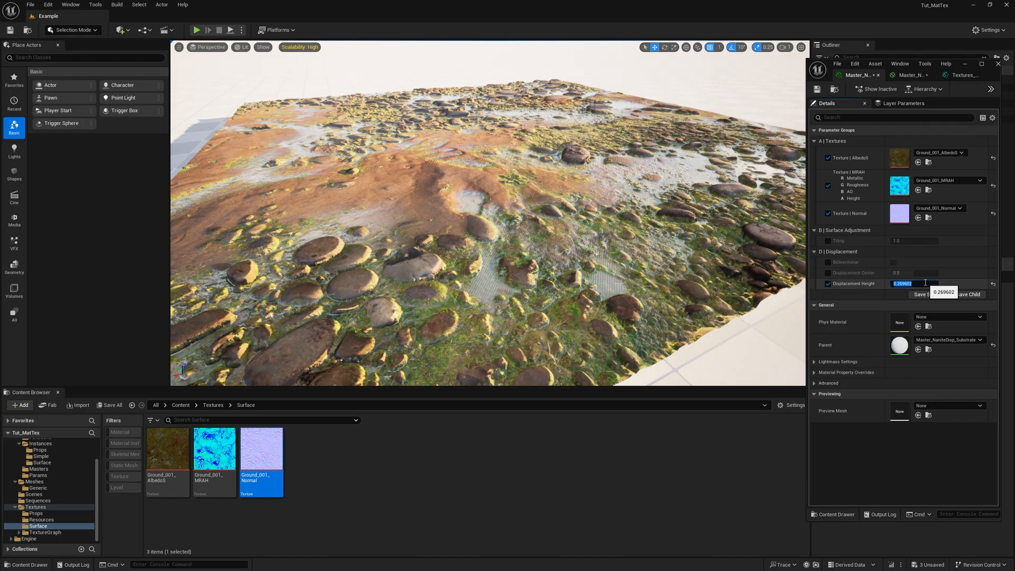
pyautogui.write('0.3')
pyautogui.press('Return')
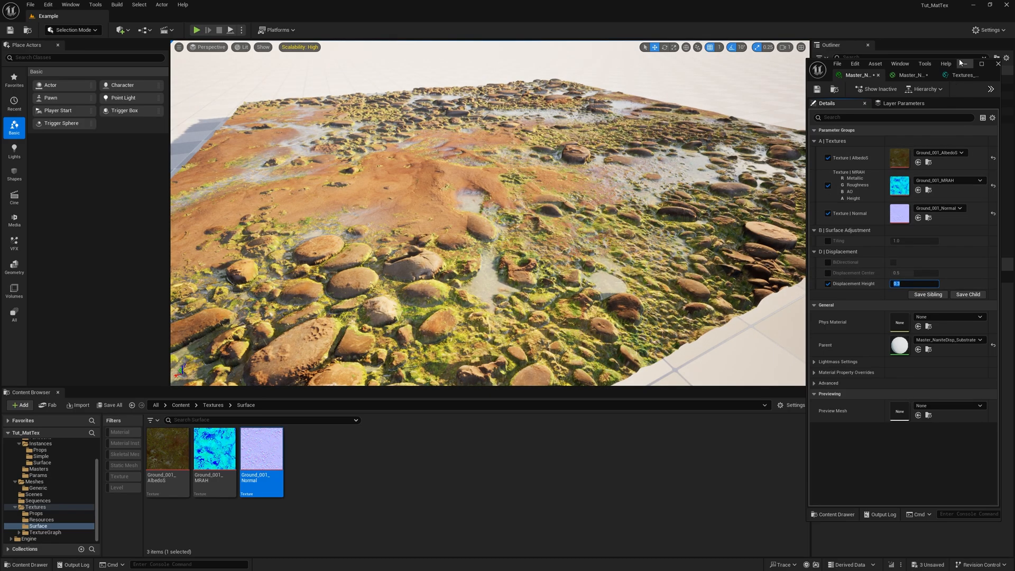
# - Turn off Cast Shadow in the lighting settings of Grid_001, moving the material instance window aside for access
pyautogui.moveTo(806, 89); pyautogui.dragTo(762, 90)
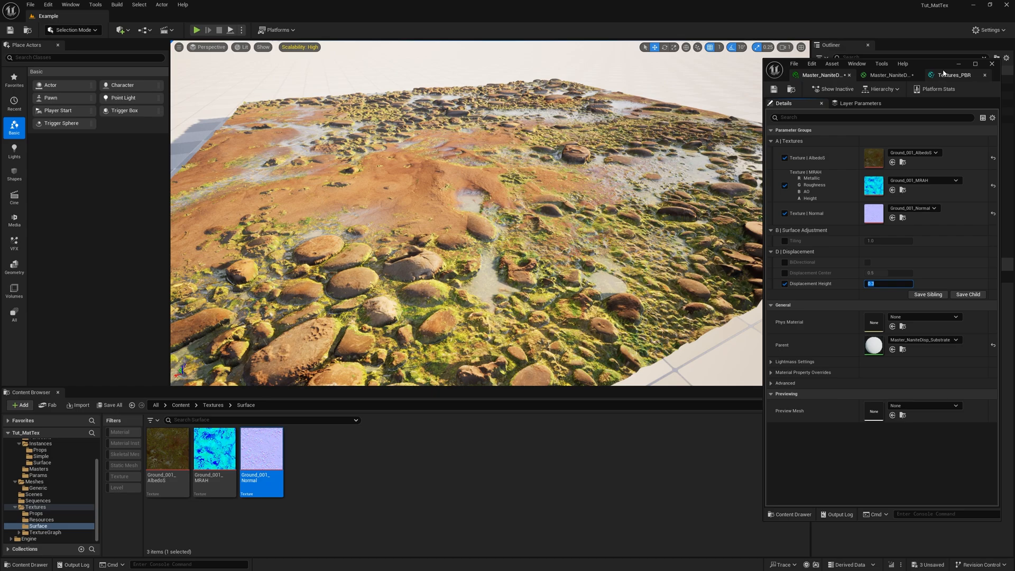
pyautogui.moveTo(937, 67); pyautogui.dragTo(673, 84)
pyautogui.click(869, 128)
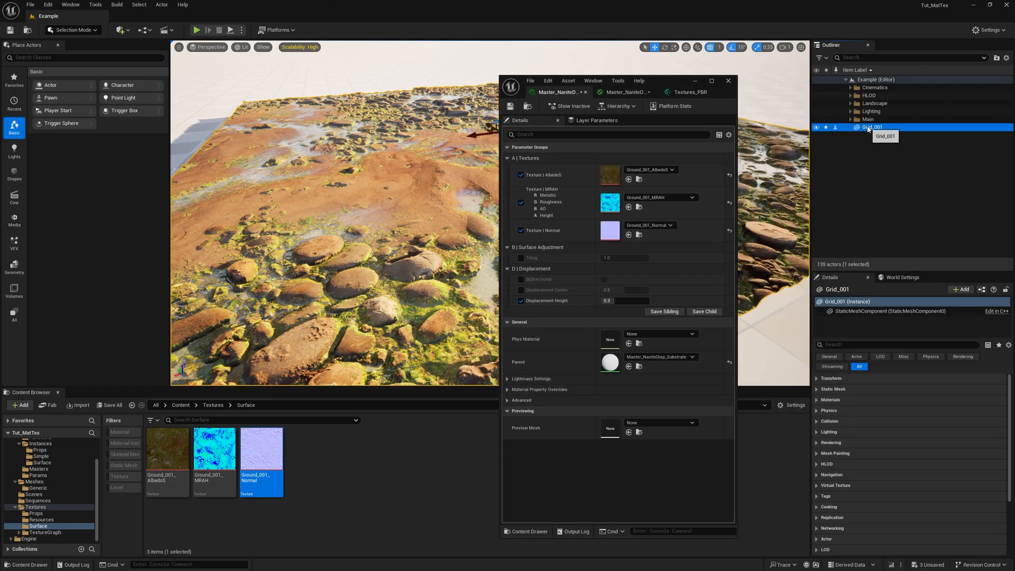
pyautogui.click(817, 433)
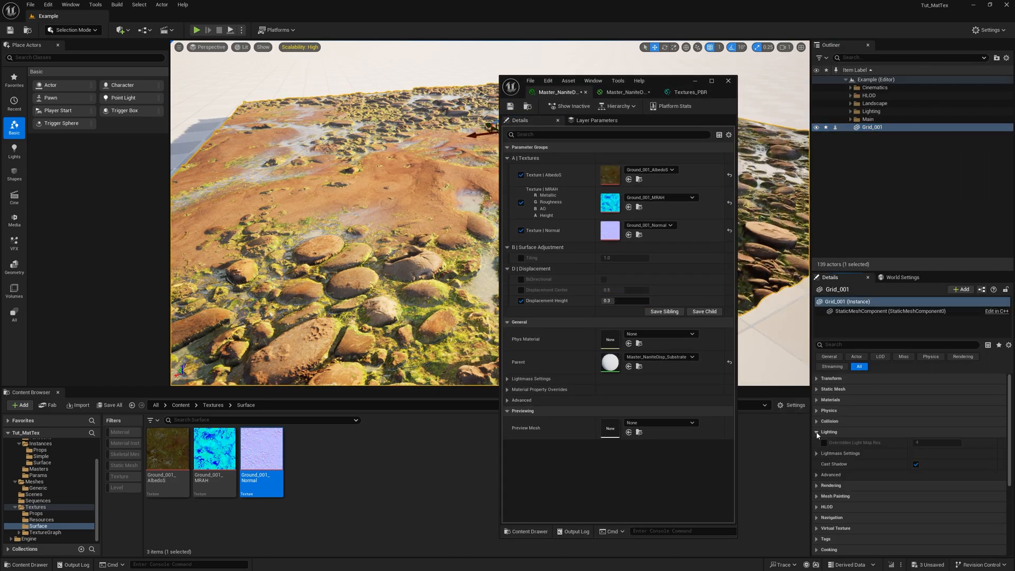
pyautogui.click(917, 463)
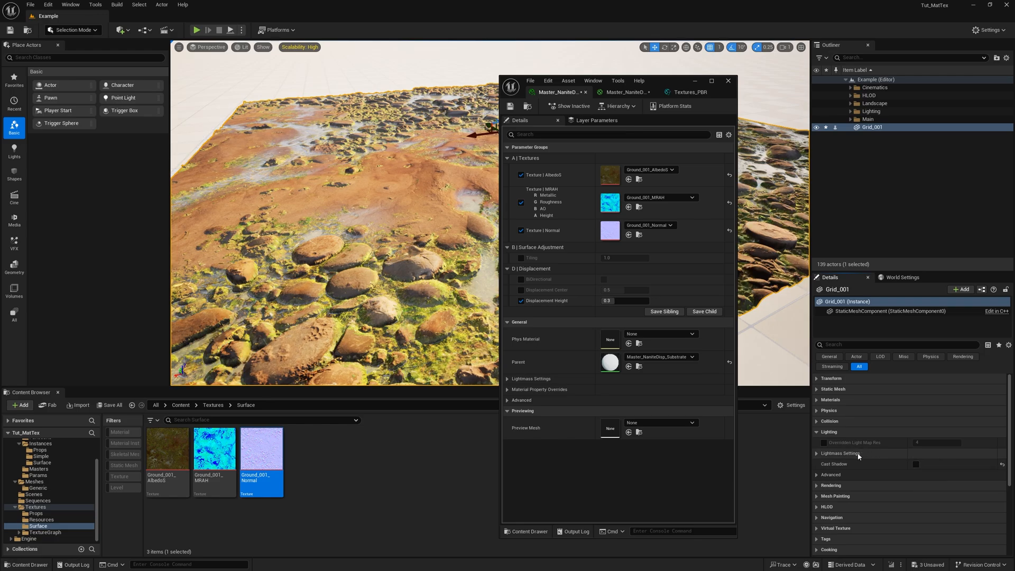
pyautogui.moveTo(663, 85); pyautogui.dragTo(938, 66)
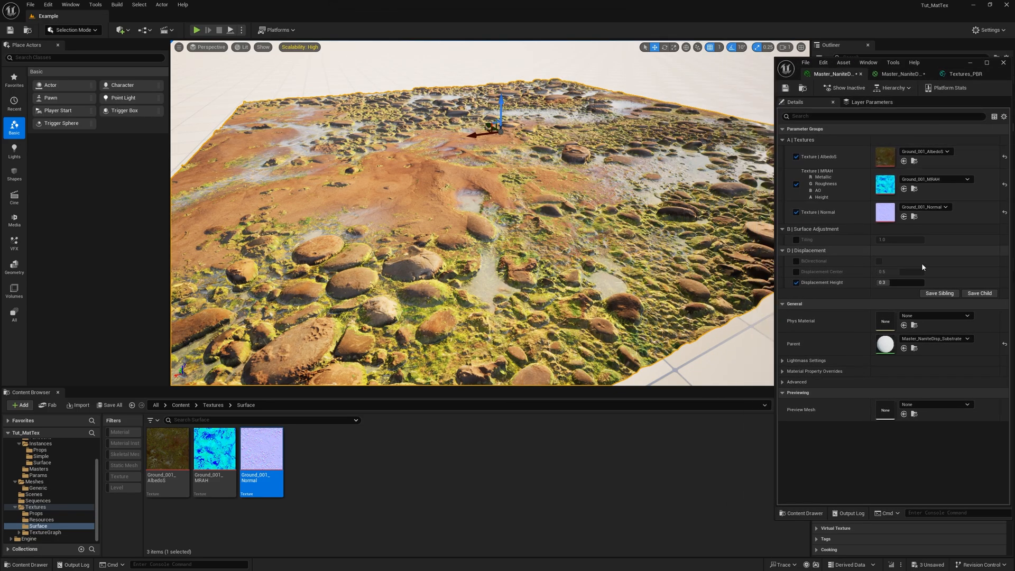
# - Try different Displacement Height values up to about 0.4 while viewing the ground from several angles, and return it to 0.3
pyautogui.moveTo(887, 282); pyautogui.dragTo(900, 280)
pyautogui.write('0.3')
pyautogui.press('Return')
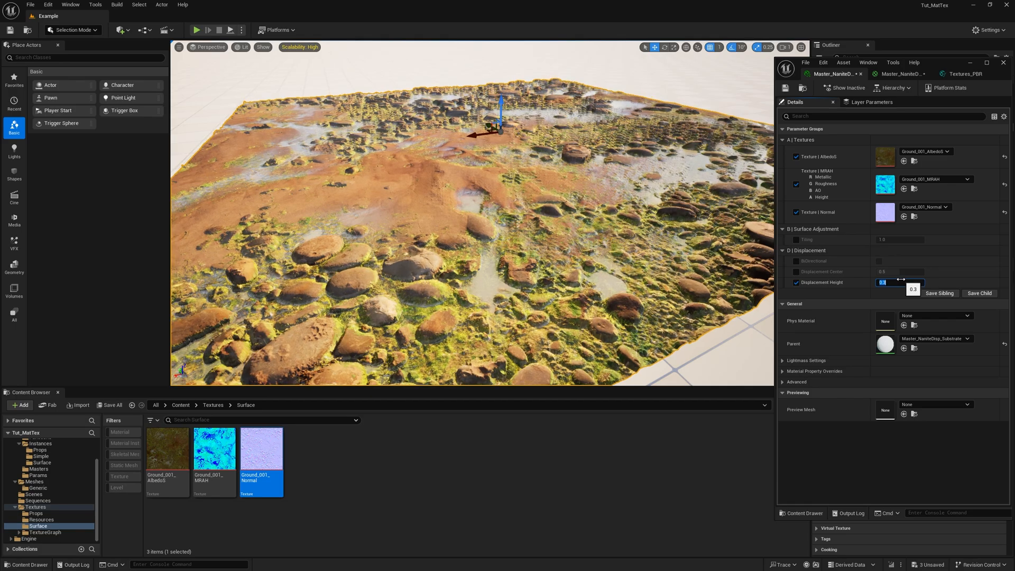
pyautogui.moveTo(546, 216); pyautogui.dragTo(663, 177, button='right')
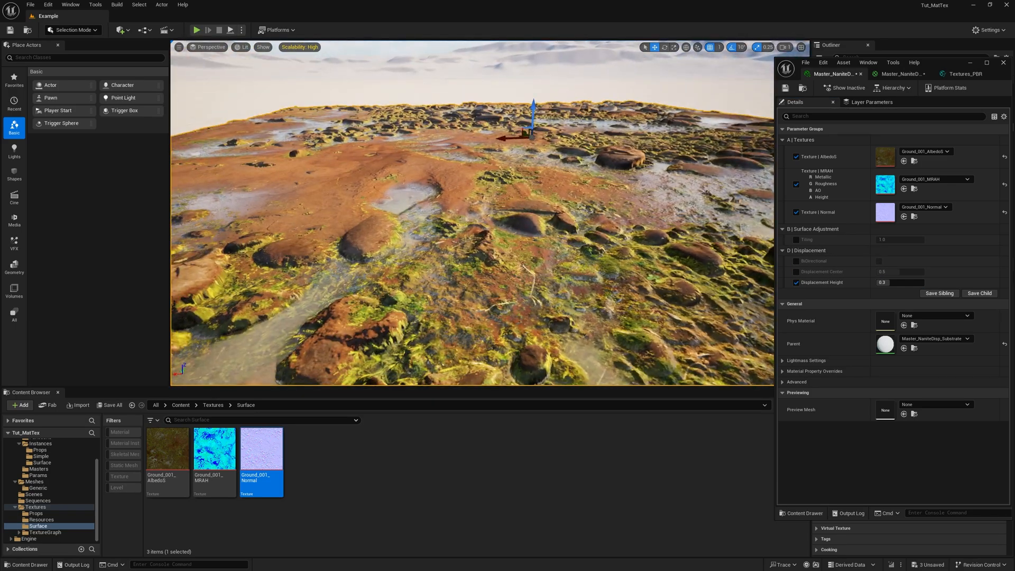
pyautogui.moveTo(476, 211); pyautogui.dragTo(538, 214, button='right')
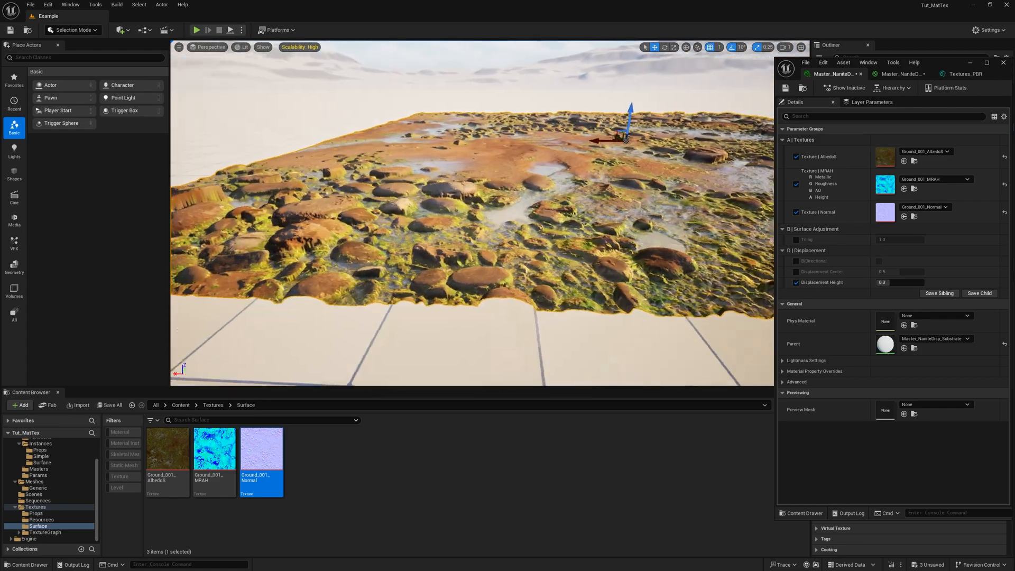
pyautogui.moveTo(472, 211); pyautogui.dragTo(439, 214, button='right')
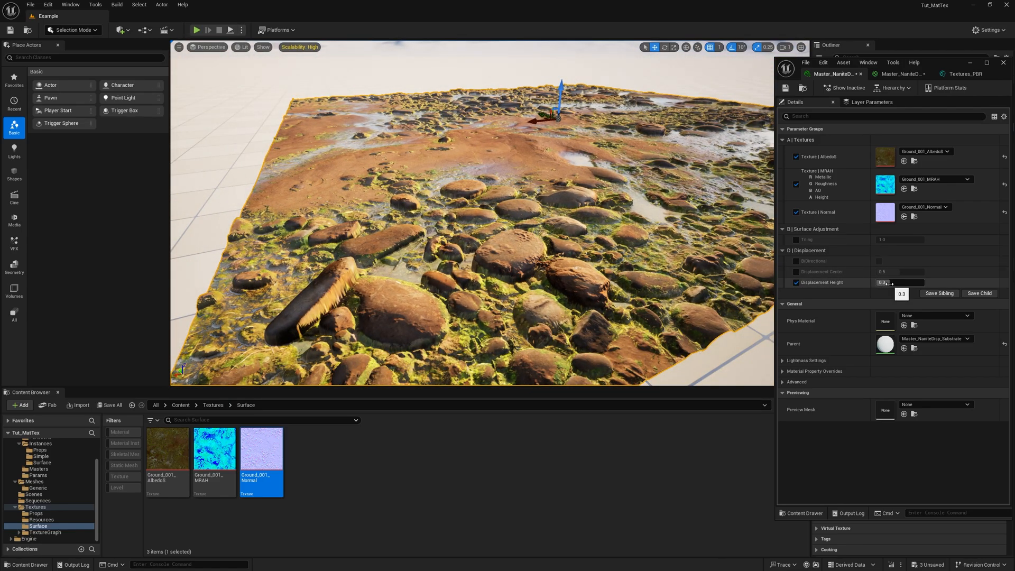
pyautogui.moveTo(889, 283)
pyautogui.mouseDown()
pyautogui.moveTo(909, 283)
pyautogui.moveTo(888, 282)
pyautogui.mouseUp()
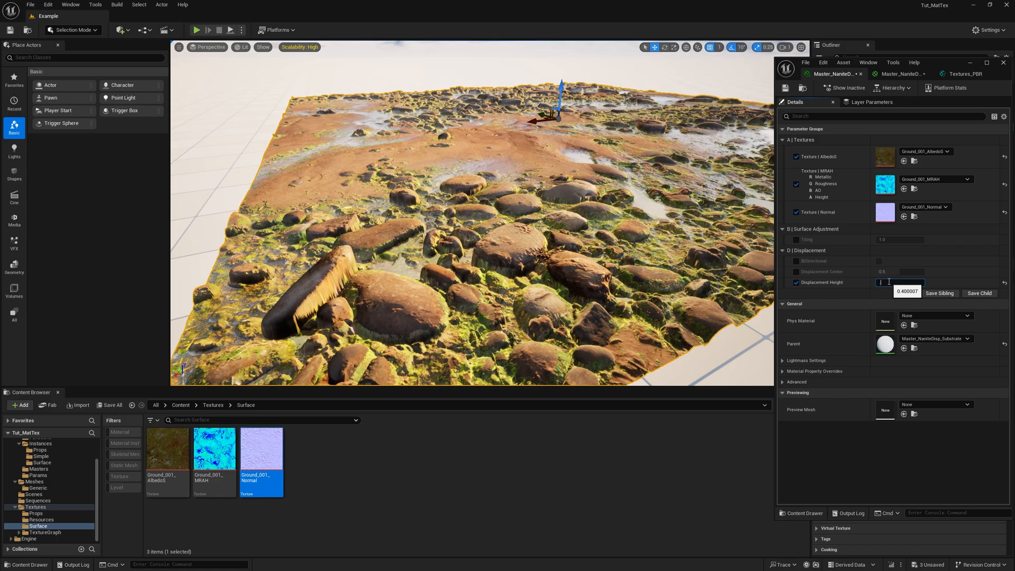
pyautogui.write('0.3')
pyautogui.press('Return')
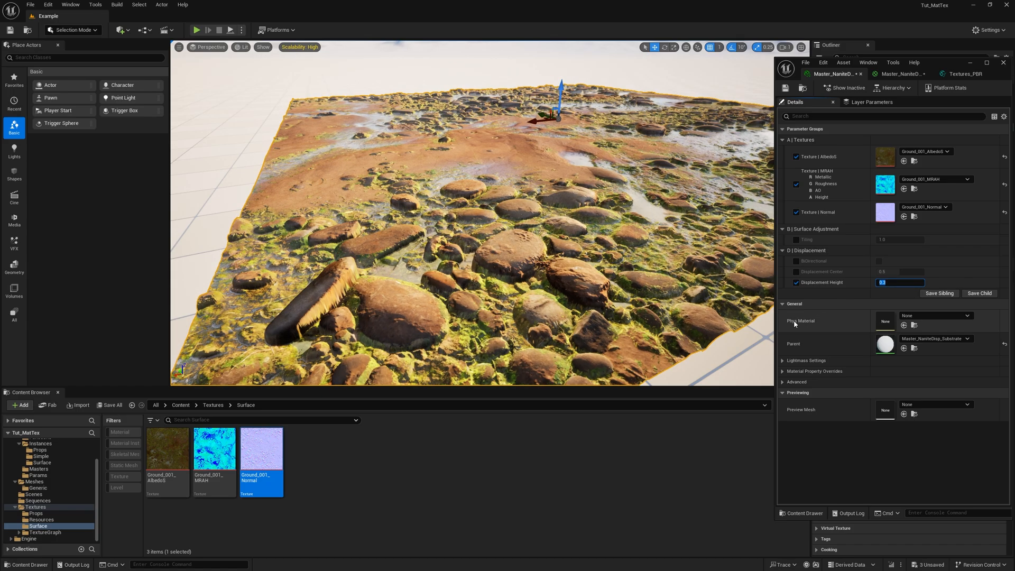
# - Enable the Displacement Scaling override in the instance's Material Property Overrides and set its Magnitude to 20
pyautogui.click(793, 371)
pyautogui.scroll(-3, 808, 338)
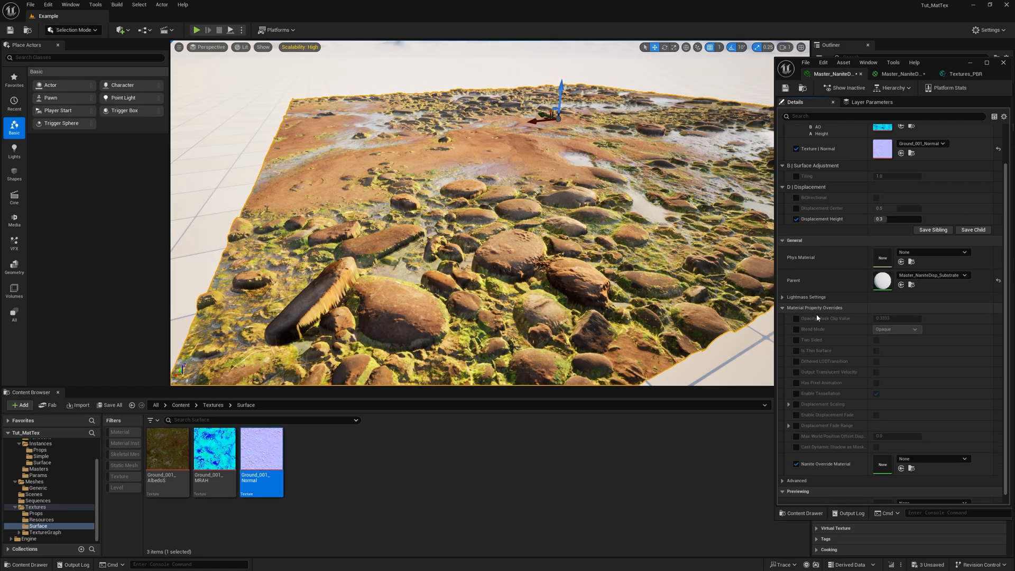
pyautogui.scroll(-1, 807, 437)
pyautogui.click(788, 377)
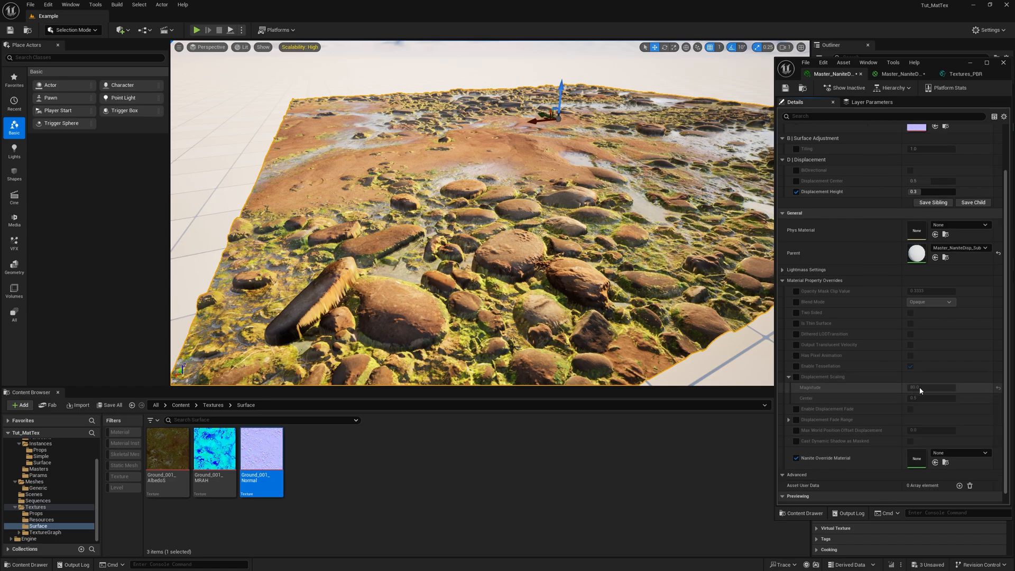
pyautogui.click(796, 377)
pyautogui.write('20')
pyautogui.press('Return')
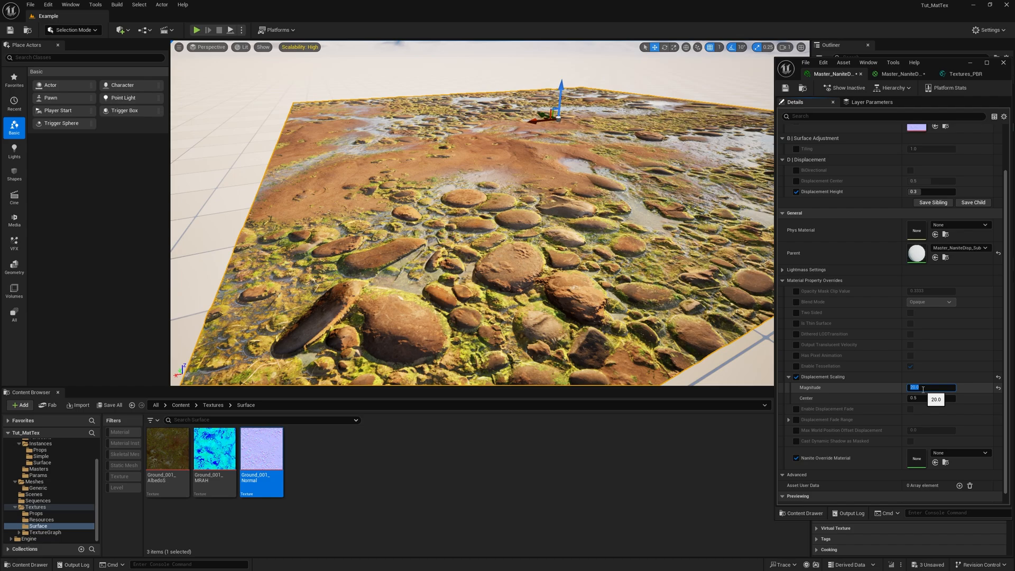
# - Set the Displacement Scaling Magnitude back to 80 and disable the Displacement Scaling override
pyautogui.write('80')
pyautogui.press('Return')
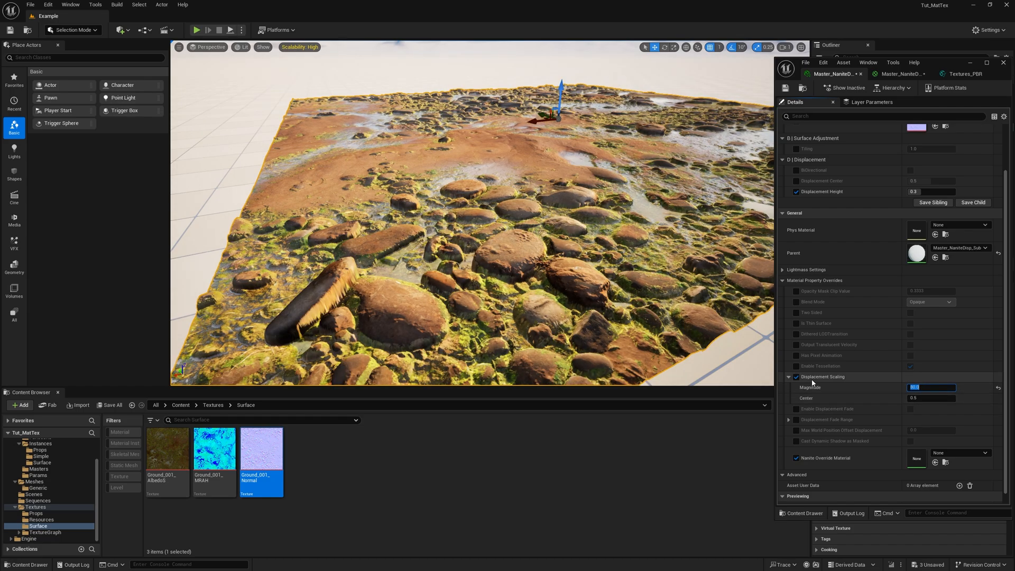
pyautogui.click(789, 377)
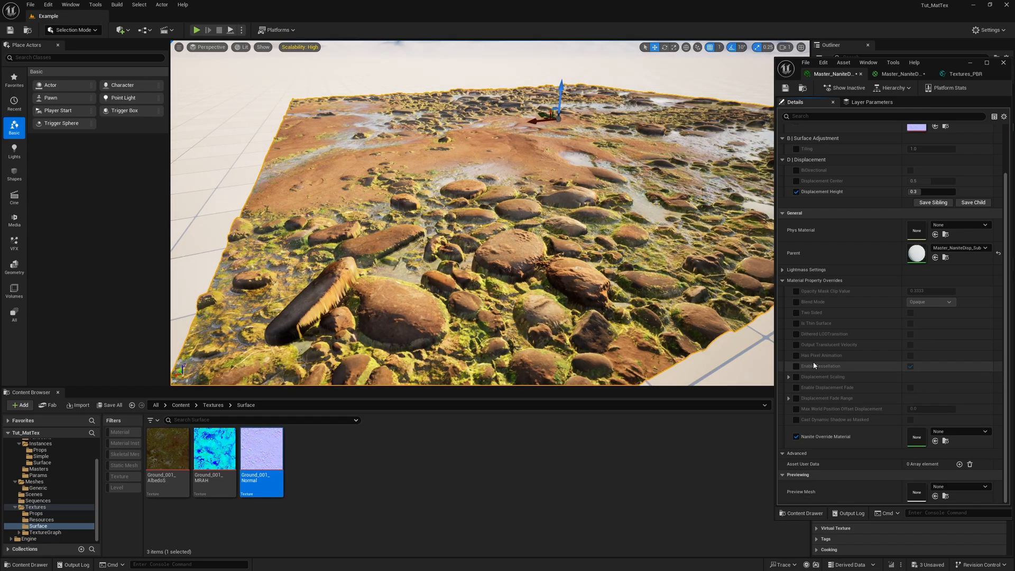
# - Collapse the General section, try different Displacement Center values with its override enabled, and disable that override again
pyautogui.scroll(4, 825, 363)
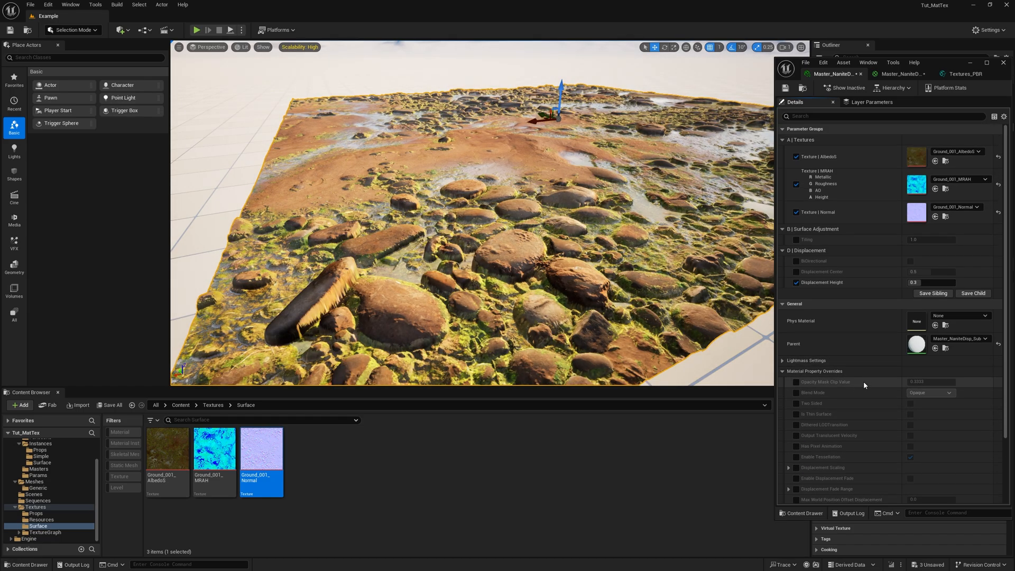
pyautogui.click(782, 303)
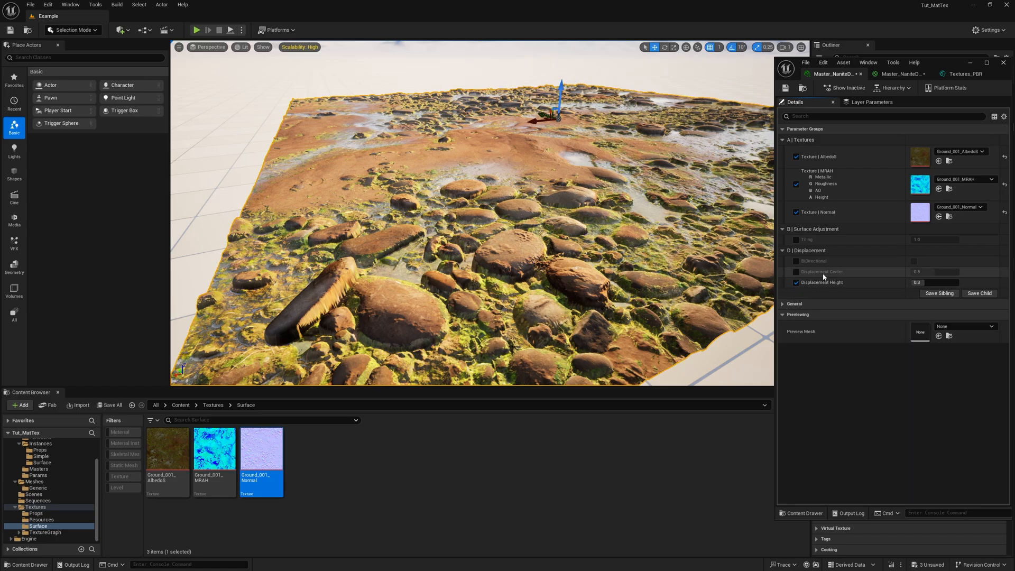
pyautogui.click(796, 271)
pyautogui.moveTo(934, 272); pyautogui.dragTo(958, 272)
pyautogui.moveTo(945, 271)
pyautogui.mouseDown()
pyautogui.moveTo(912, 272)
pyautogui.moveTo(945, 272)
pyautogui.moveTo(936, 271)
pyautogui.mouseUp()
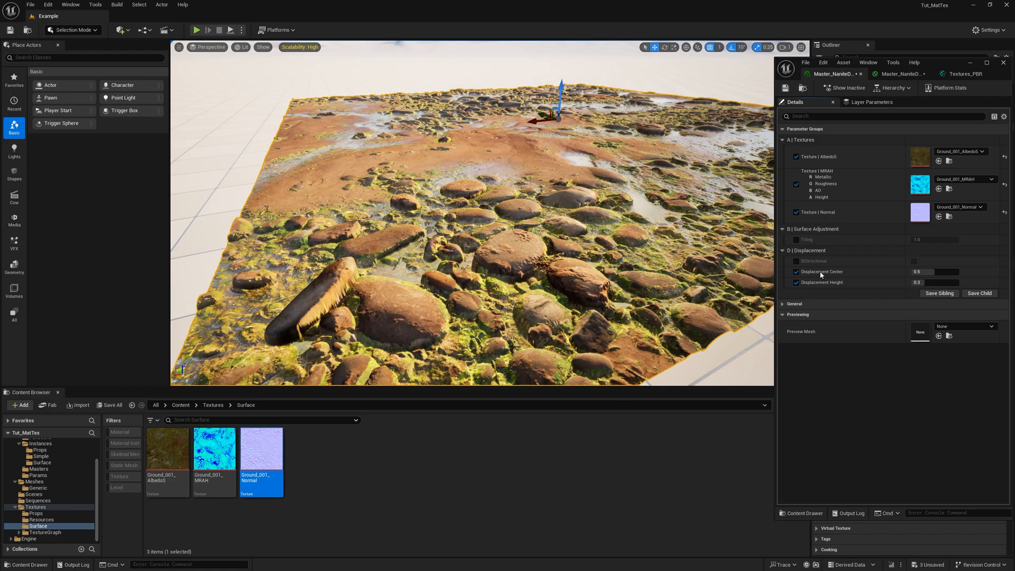
pyautogui.click(796, 272)
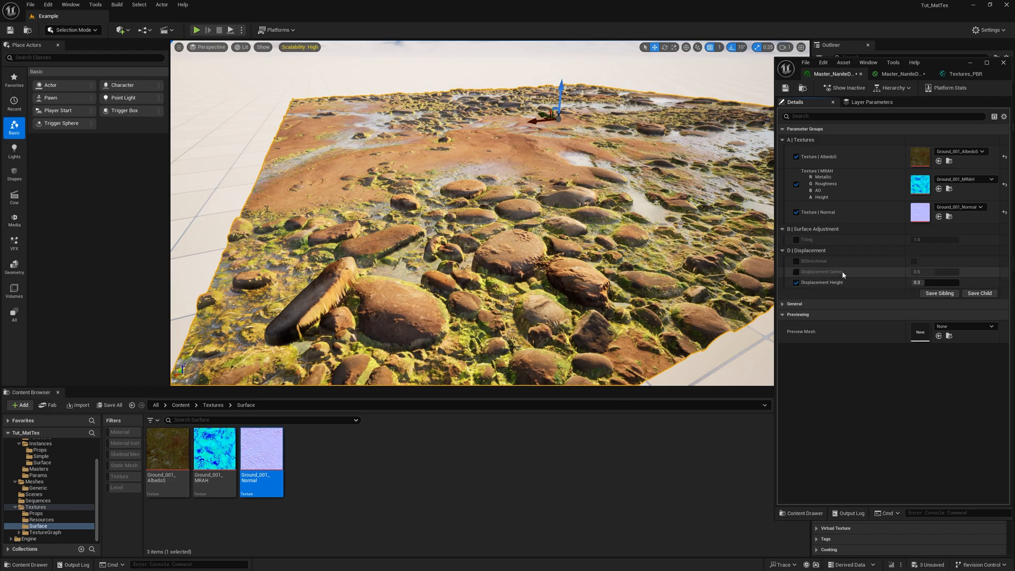
# - Enable the BiDirectional override, switch its value on to examine the effect on the ground, and switch the value off
pyautogui.click(795, 261)
pyautogui.click(914, 261)
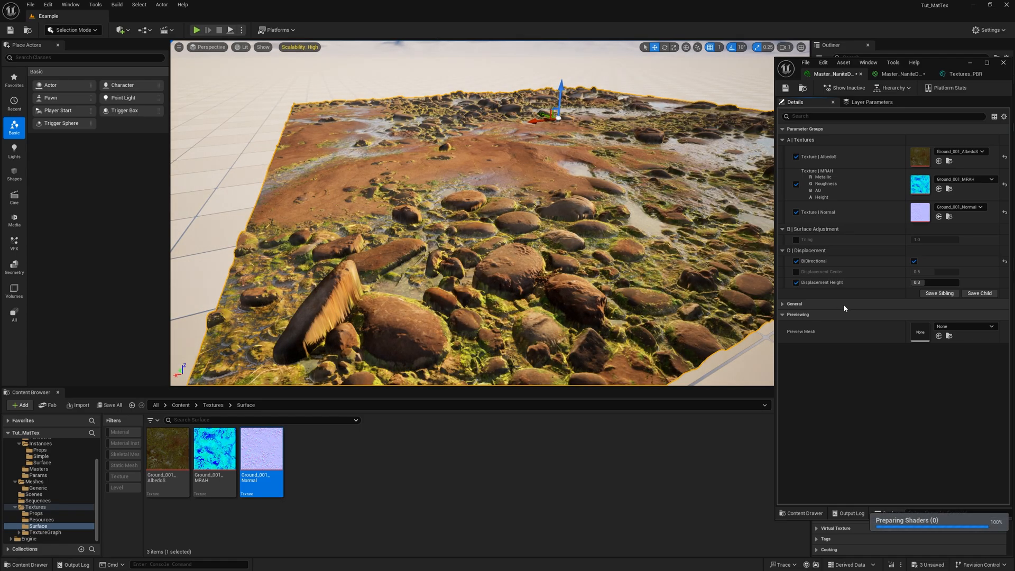
pyautogui.moveTo(695, 272)
pyautogui.mouseDown(button='right')
pyautogui.moveTo(708, 270)
pyautogui.moveTo(696, 271)
pyautogui.mouseUp(button='right')
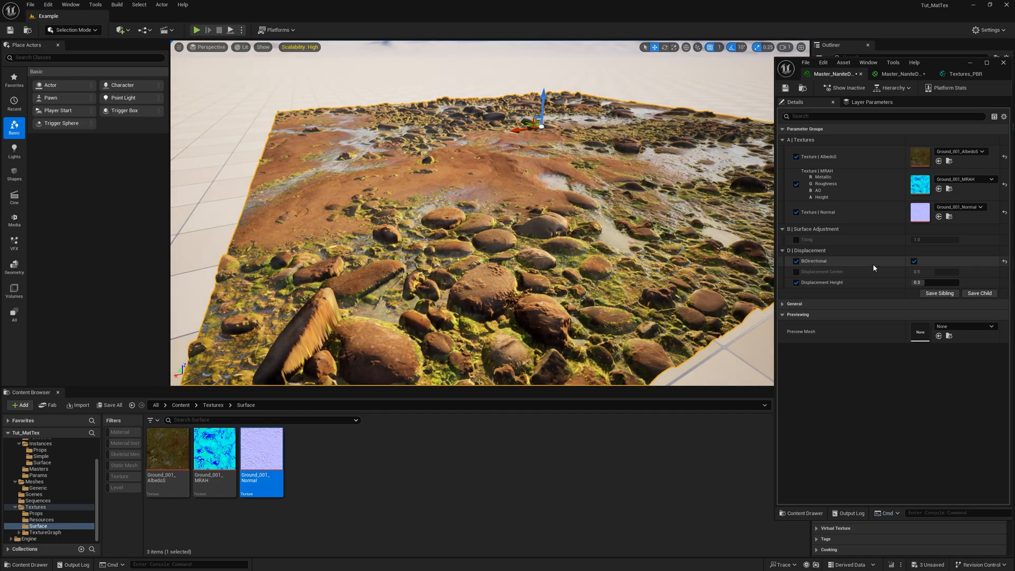
pyautogui.click(913, 261)
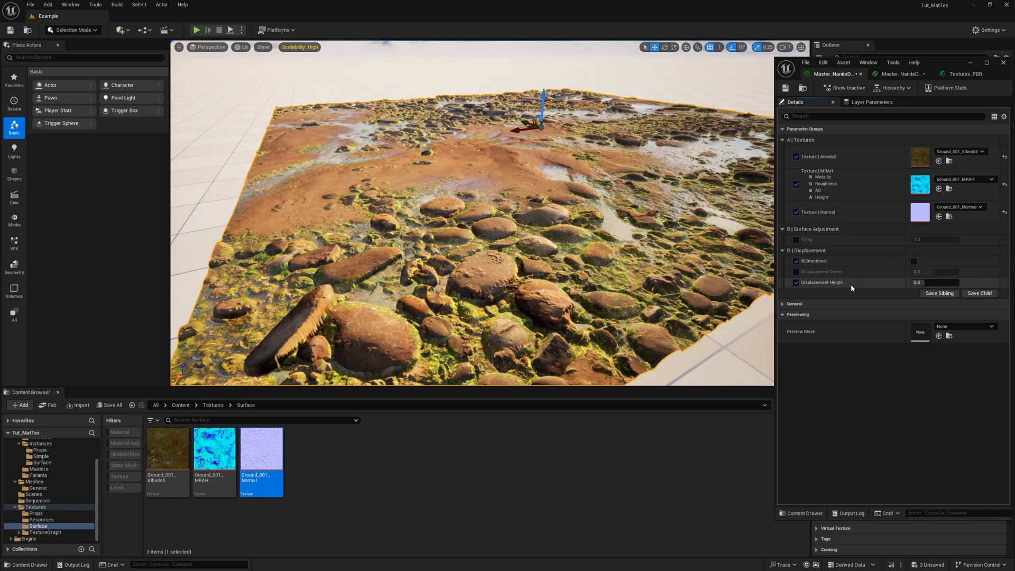
# - Try a larger Displacement Height with BiDirectional switched off and set it back to 0.3
pyautogui.moveTo(922, 283); pyautogui.dragTo(942, 283)
pyautogui.click(922, 283)
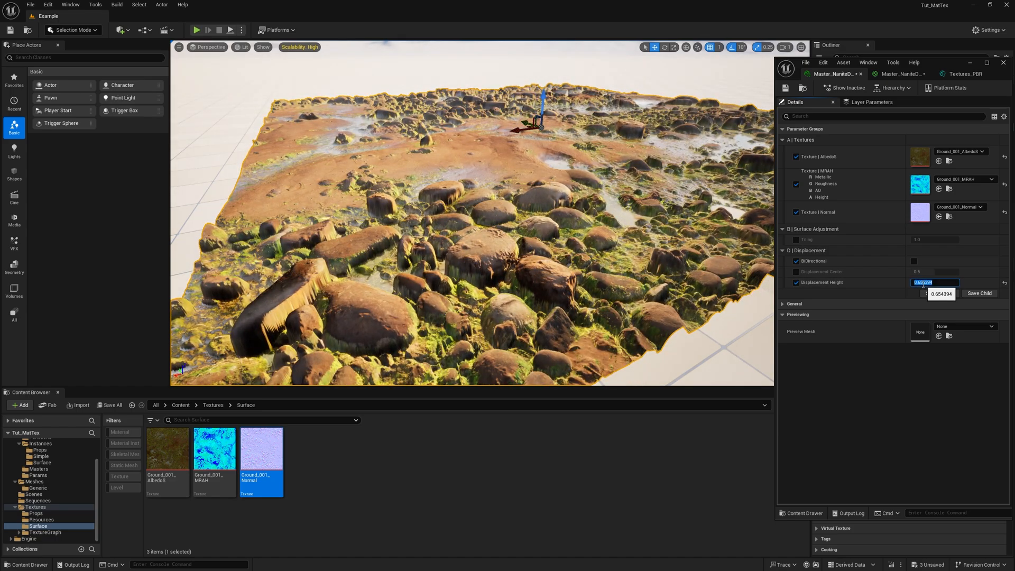
pyautogui.write('.3')
pyautogui.press('Return')
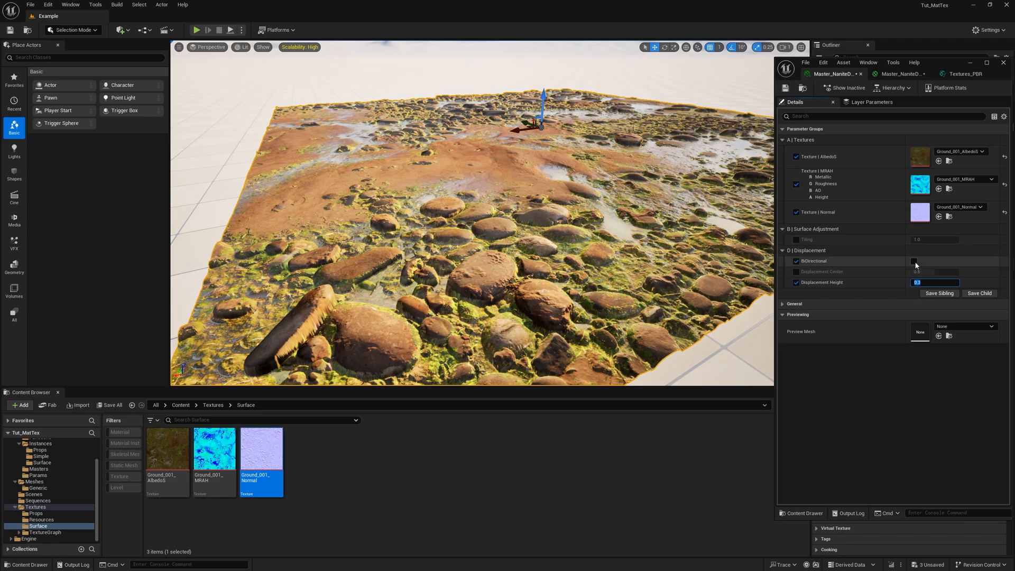
# - Switch the BiDirectional value on, try a larger Displacement Height to compare the effect, and set the height back to 0.3
pyautogui.click(914, 262)
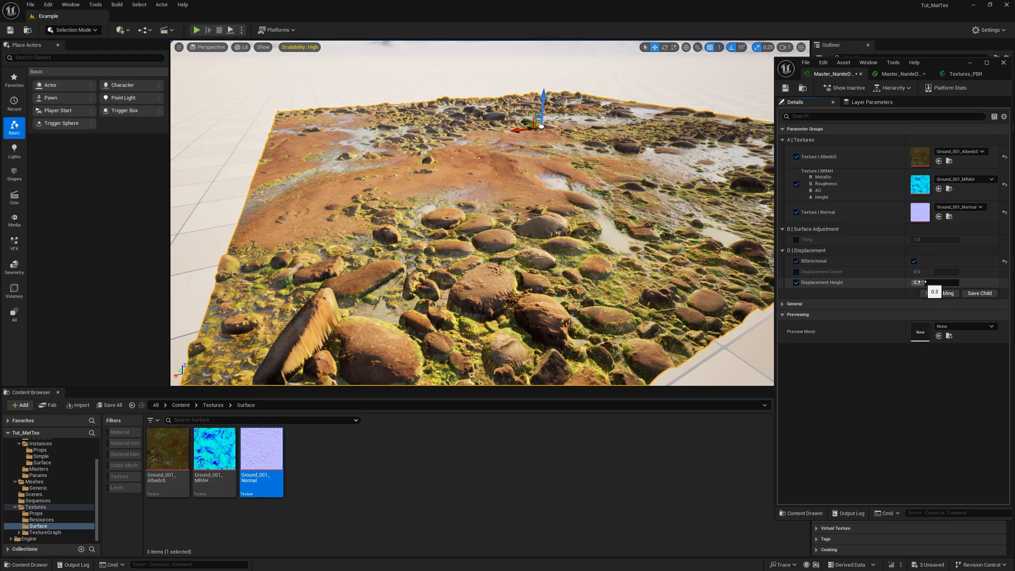
pyautogui.moveTo(923, 283)
pyautogui.mouseDown()
pyautogui.moveTo(951, 283)
pyautogui.moveTo(934, 282)
pyautogui.mouseUp()
pyautogui.click(917, 284)
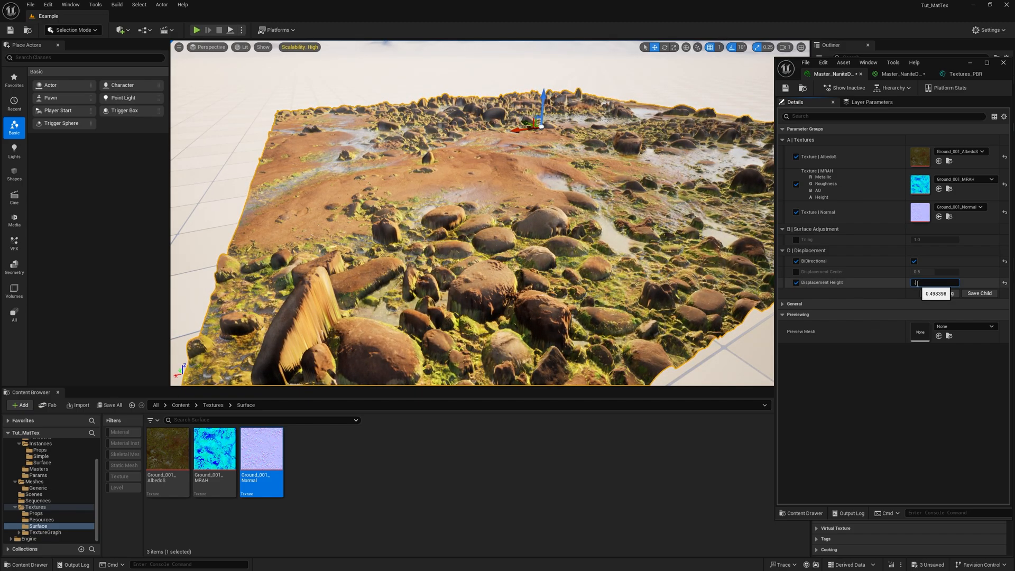
pyautogui.write('.33')
pyautogui.press('Return')
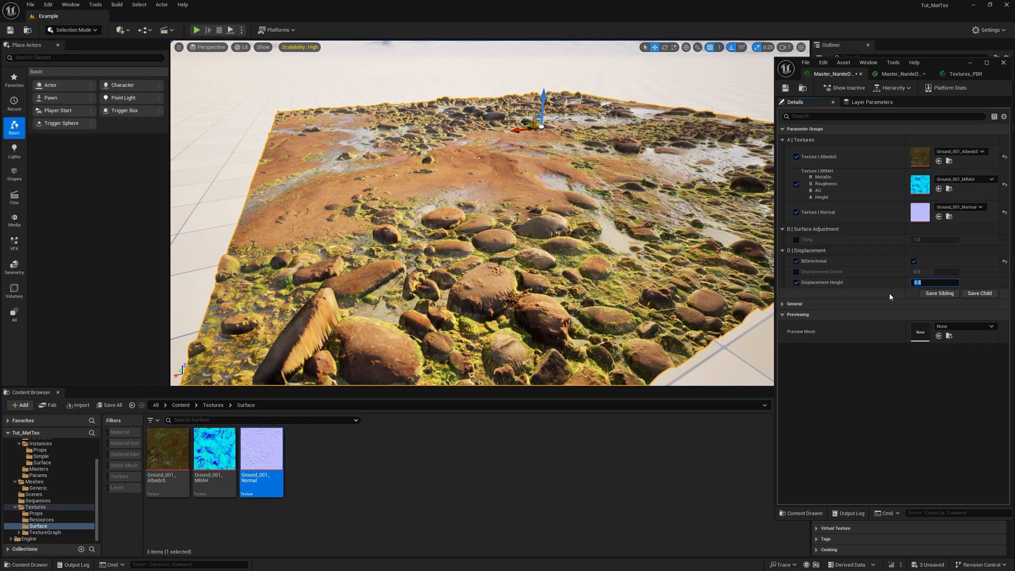
pyautogui.write('0.3')
pyautogui.press('Return')
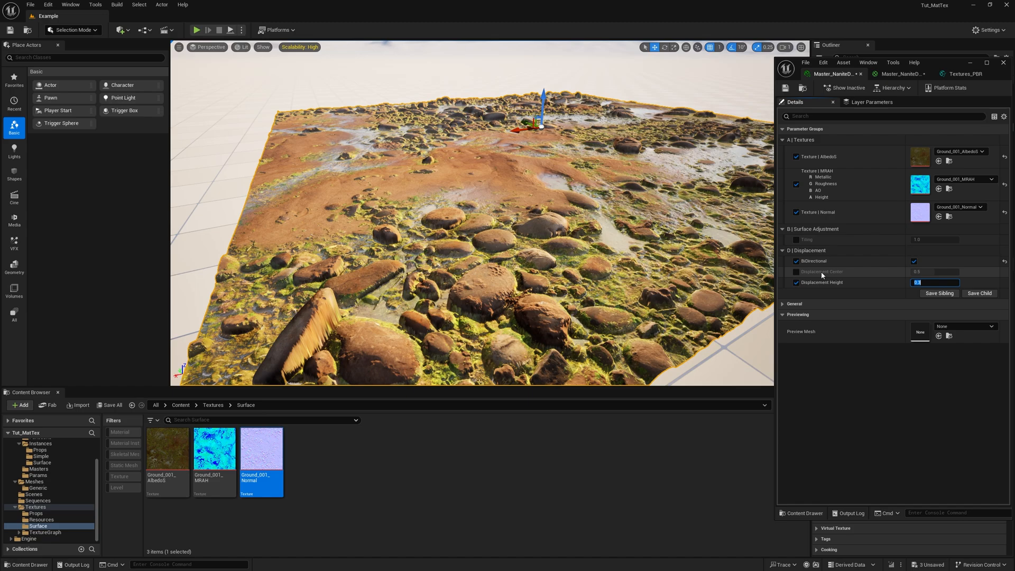
# - Turn on the BiDirectional switch parameter's default value in the Textures_PBR material function and return to the material instance beside the viewport
pyautogui.click(986, 62)
pyautogui.click(233, 16)
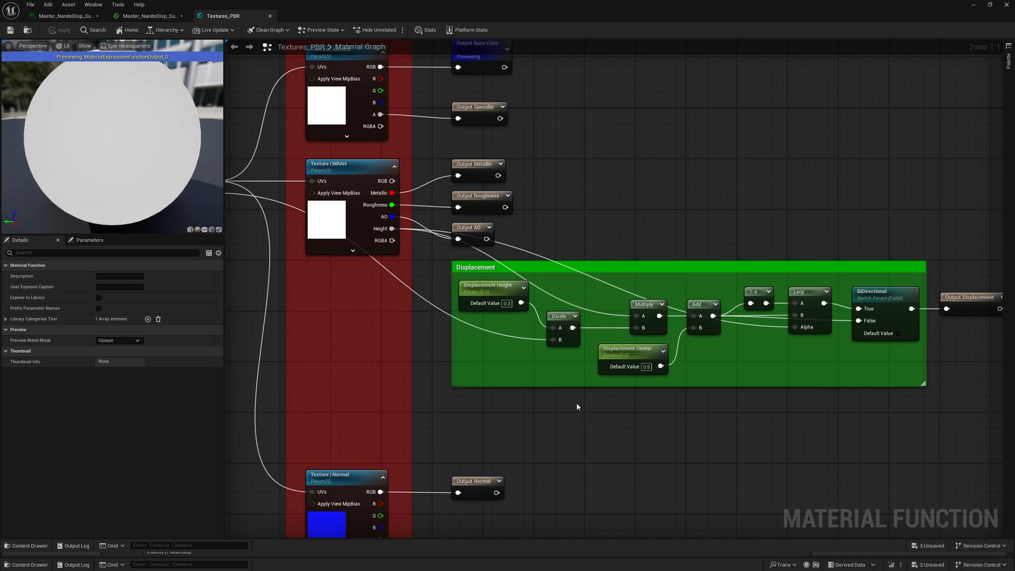
pyautogui.moveTo(578, 407); pyautogui.dragTo(604, 394, button='right')
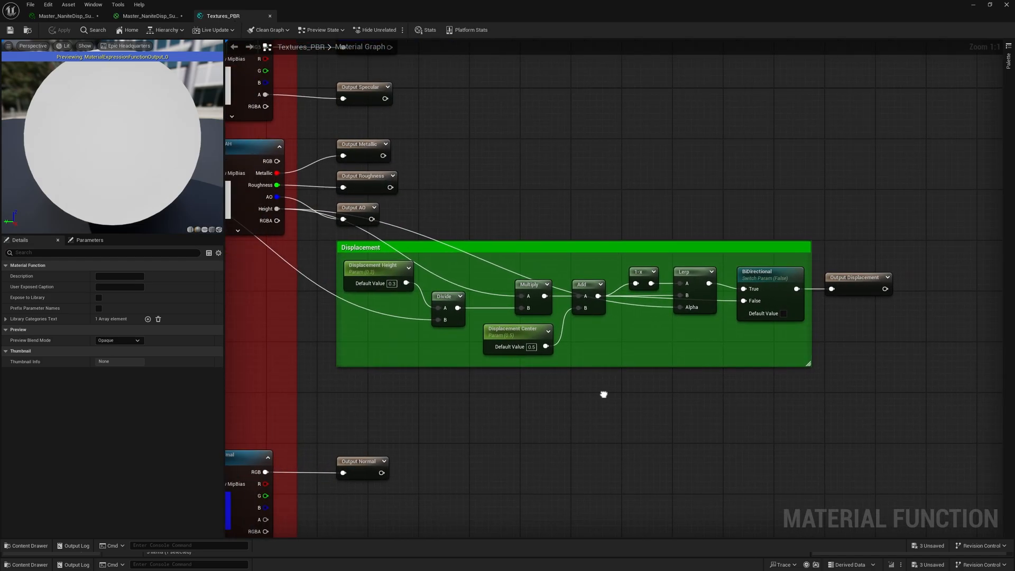
pyautogui.click(779, 283)
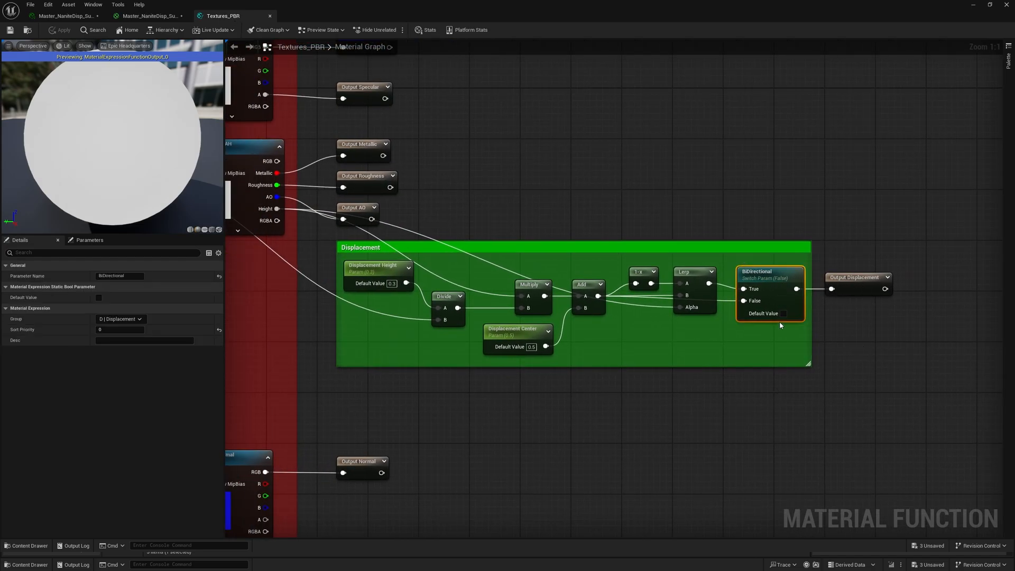
pyautogui.click(783, 314)
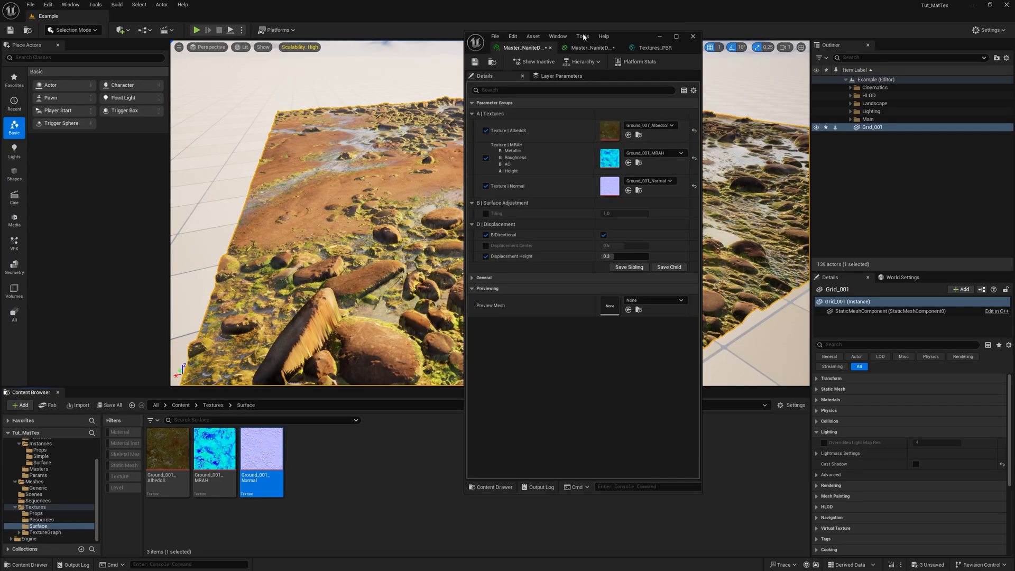
pyautogui.moveTo(582, 33); pyautogui.dragTo(877, 50)
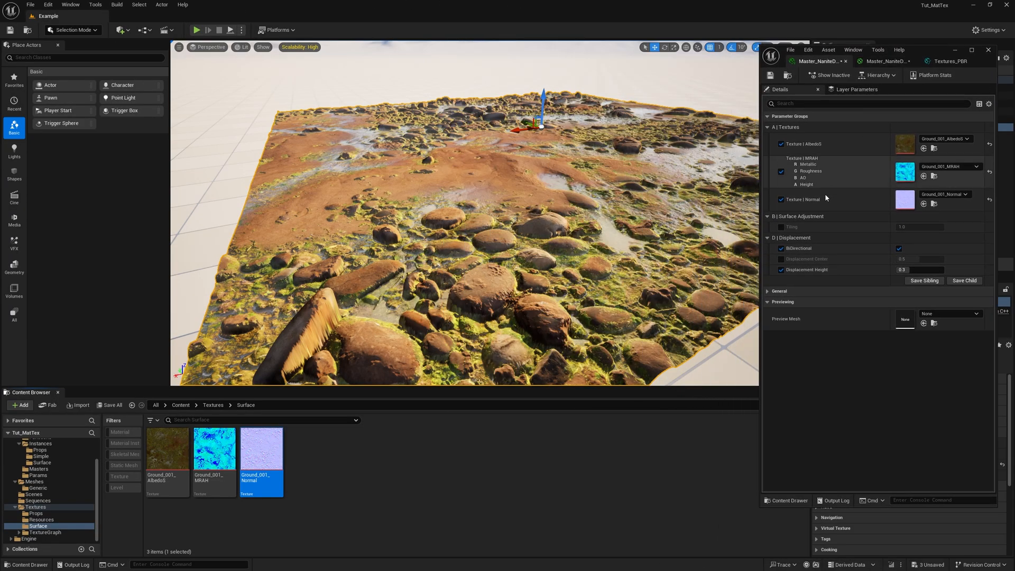
# - Switch off the instance's BiDirectional value to compare, disable its override, and reset it to the inherited default
pyautogui.click(899, 247)
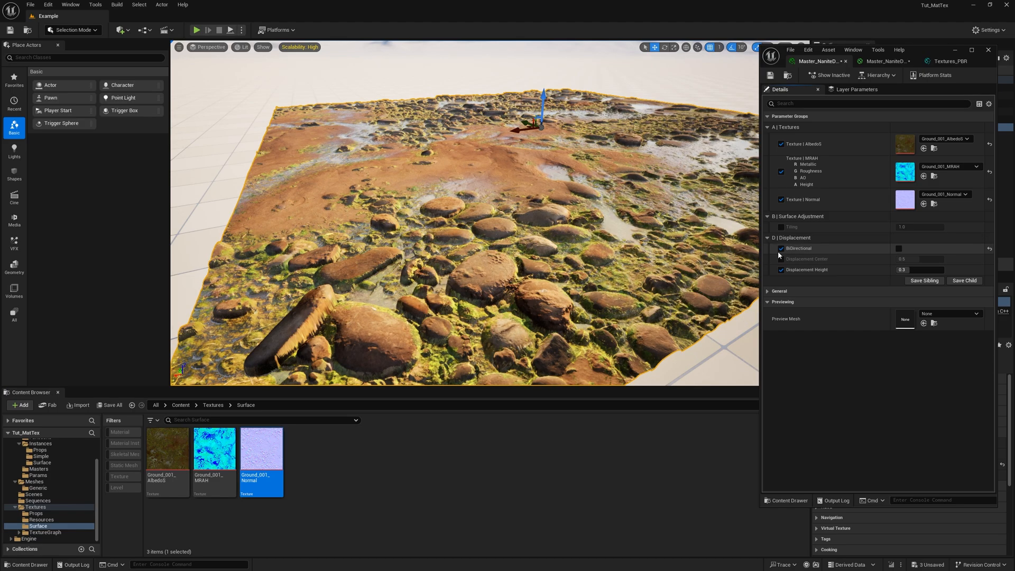
pyautogui.click(781, 248)
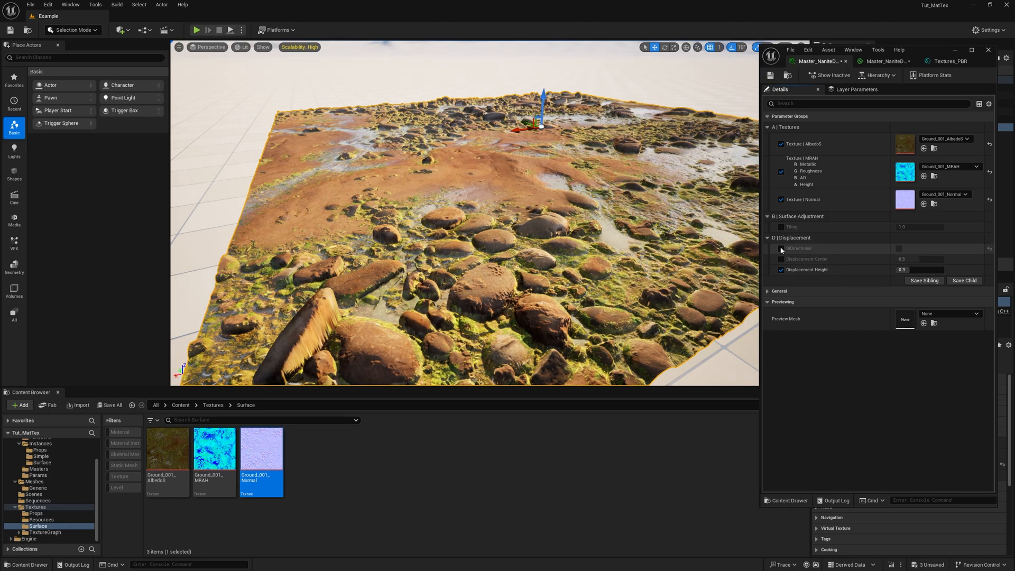
pyautogui.click(989, 249)
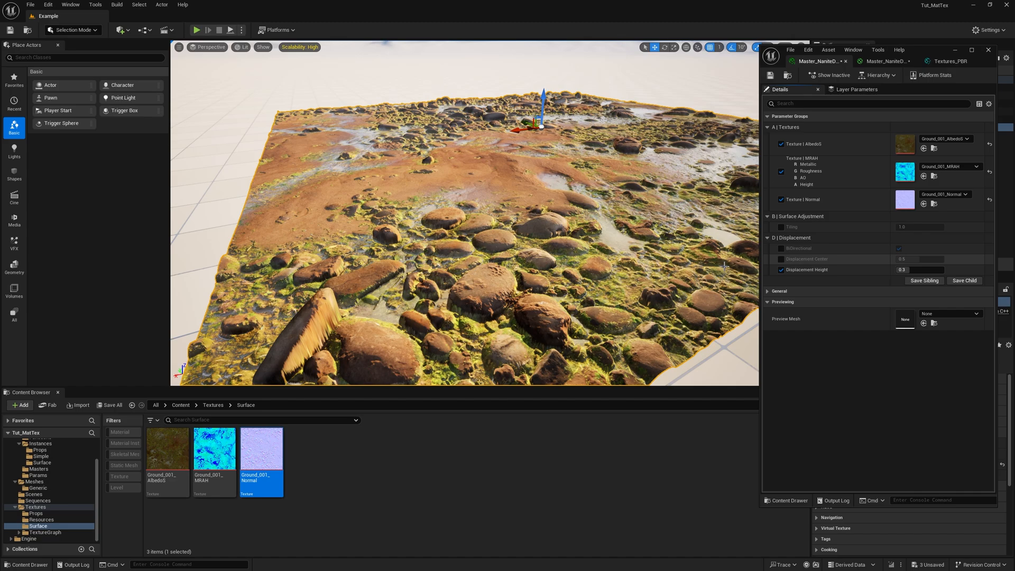
# - Test a slightly different Displacement Height with the inherited BiDirectional setting and restore the height to 0.3
pyautogui.moveTo(903, 269); pyautogui.dragTo(913, 270)
pyautogui.click(912, 270)
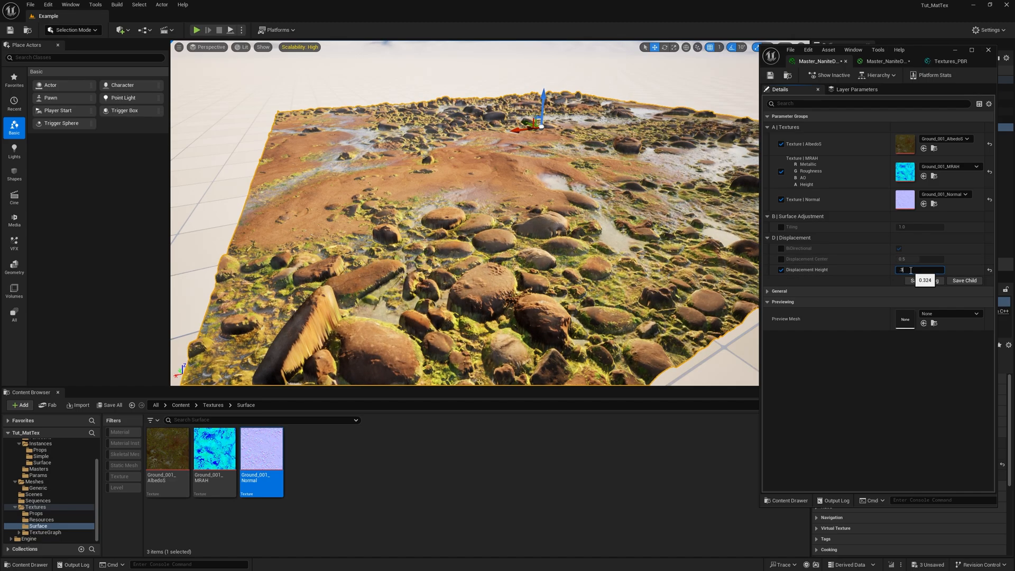
pyautogui.write('.3')
pyautogui.press('Return')
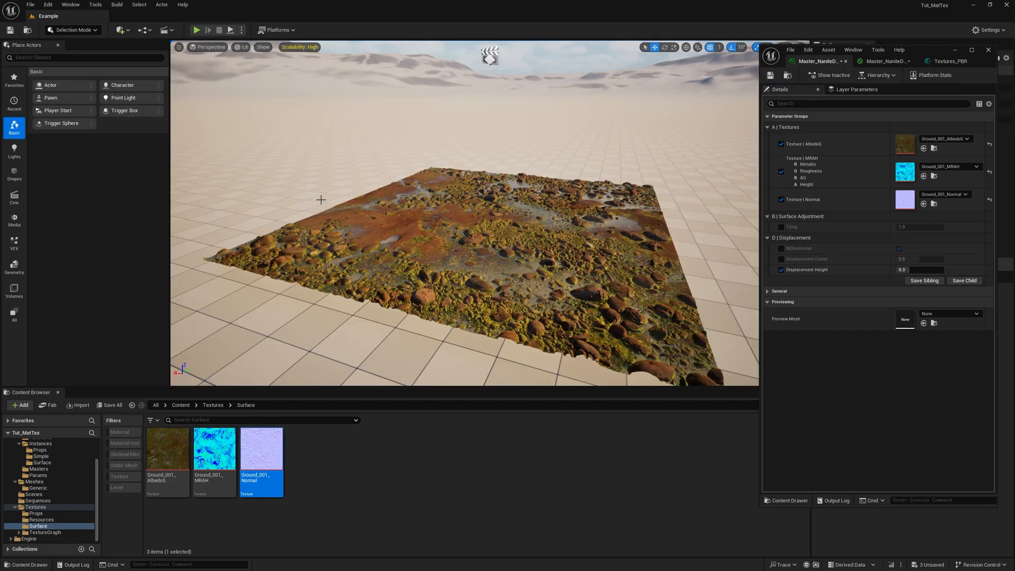
# - Examine the displaced ground from several angles, switch the viewport to the Nanite Triangles visualization, and inspect the triangle density up close
pyautogui.keyDown('alt'); pyautogui.moveTo(320, 199); pyautogui.dragTo(690, 176); pyautogui.keyUp('alt')
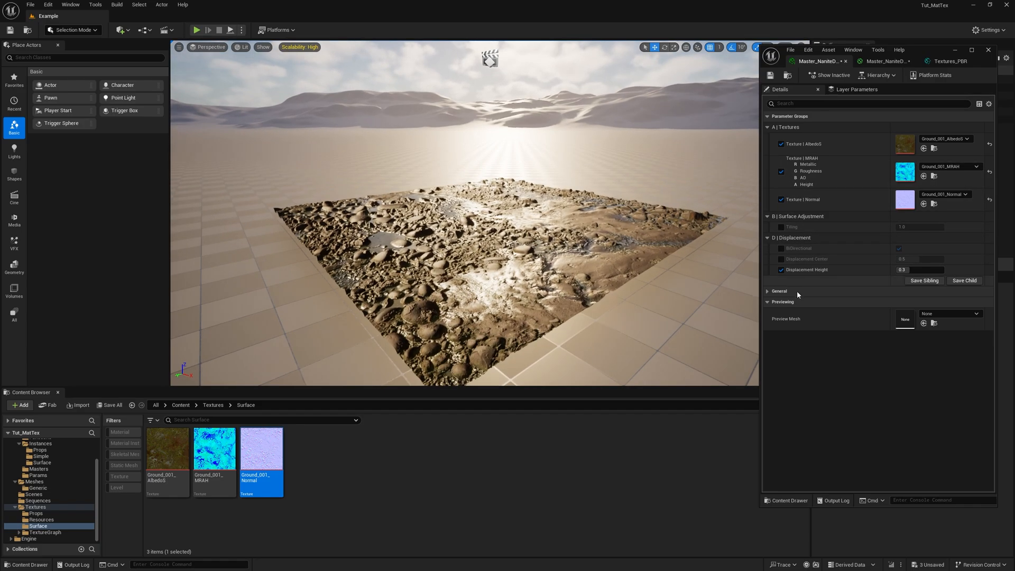
pyautogui.keyDown('alt'); pyautogui.moveTo(634, 217); pyautogui.dragTo(241, 222); pyautogui.keyUp('alt')
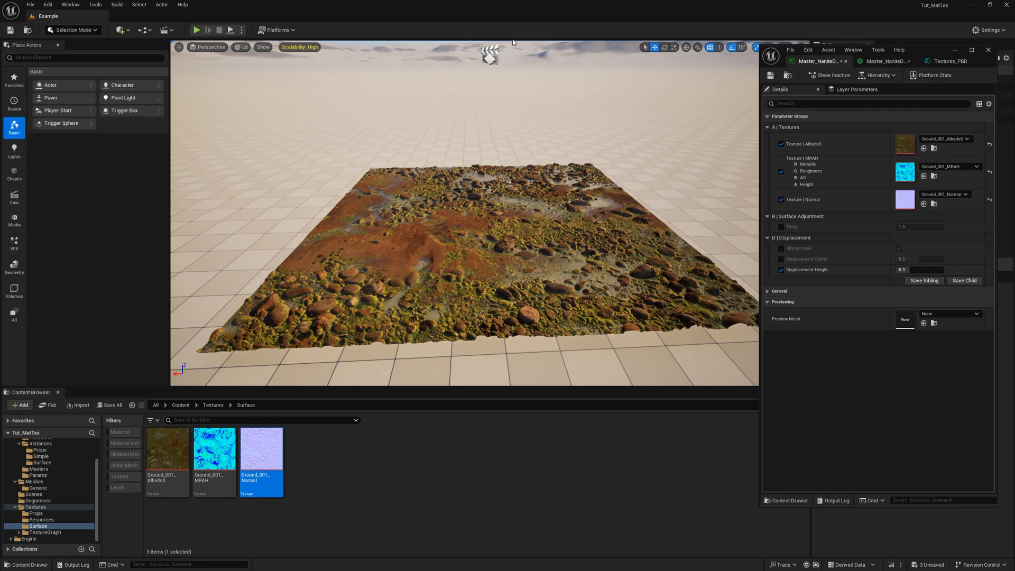
pyautogui.click(244, 46)
pyautogui.moveTo(291, 233)
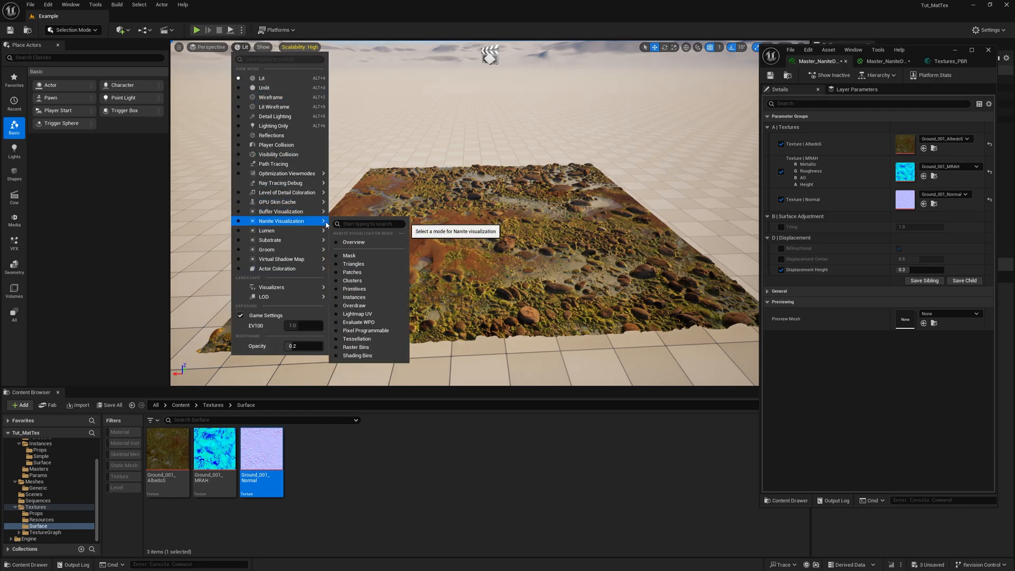
pyautogui.click(353, 264)
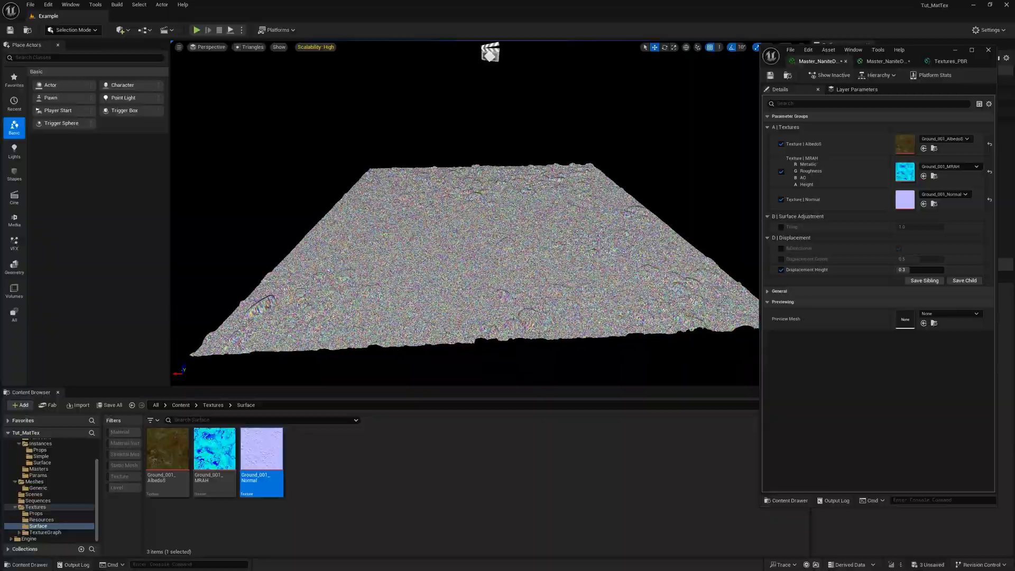
pyautogui.scroll(3, 465, 238)
pyautogui.press('w')
pyautogui.moveTo(465, 238)
pyautogui.mouseDown(button='right')
pyautogui.moveTo(464, 247)
pyautogui.moveTo(462, 232)
pyautogui.mouseUp(button='right')
pyautogui.press('s')
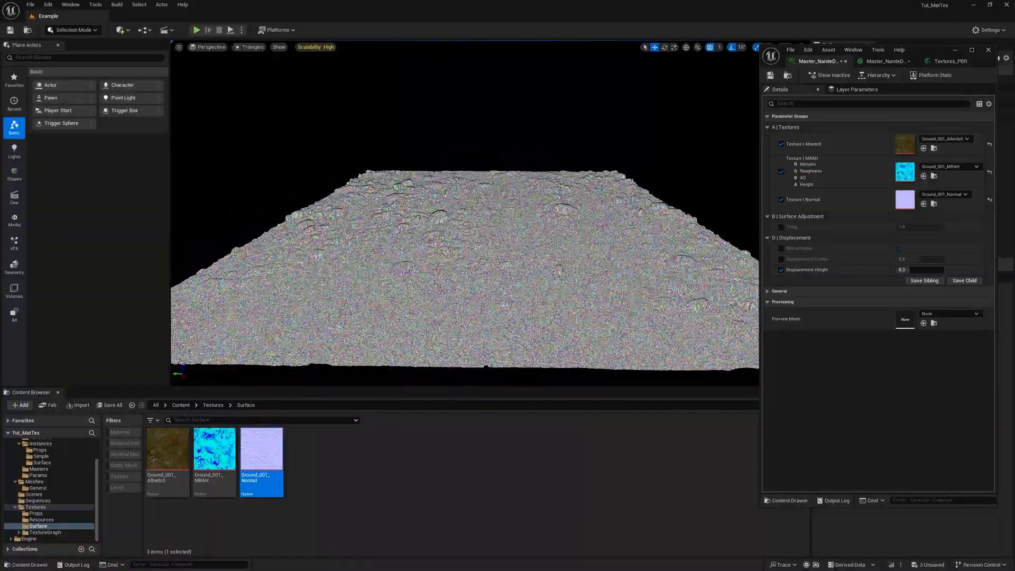
pyautogui.keyDown('alt'); pyautogui.moveTo(463, 232); pyautogui.dragTo(510, 219); pyautogui.keyUp('alt')
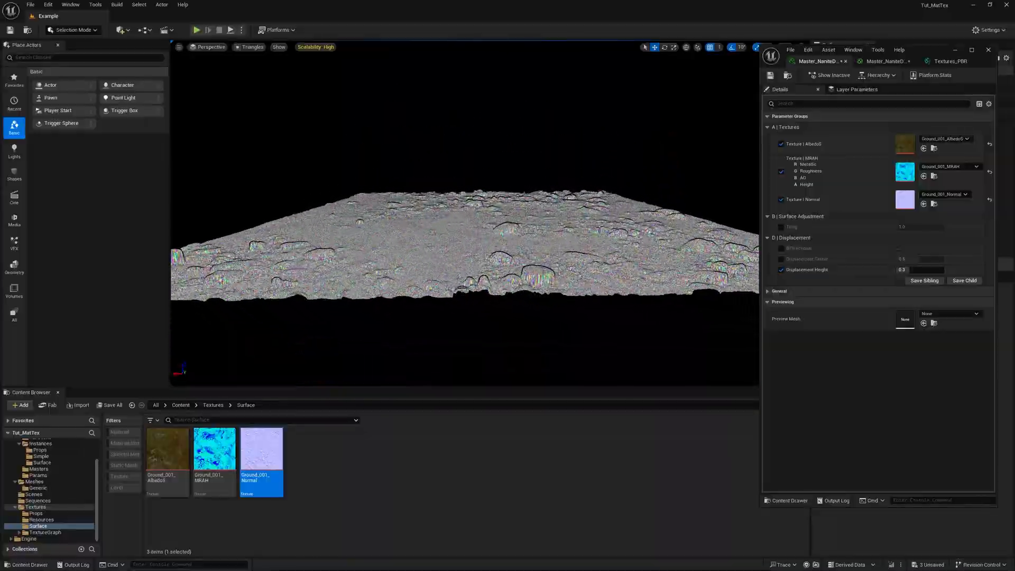
pyautogui.press('w')
pyautogui.moveTo(509, 219); pyautogui.dragTo(508, 210, button='right')
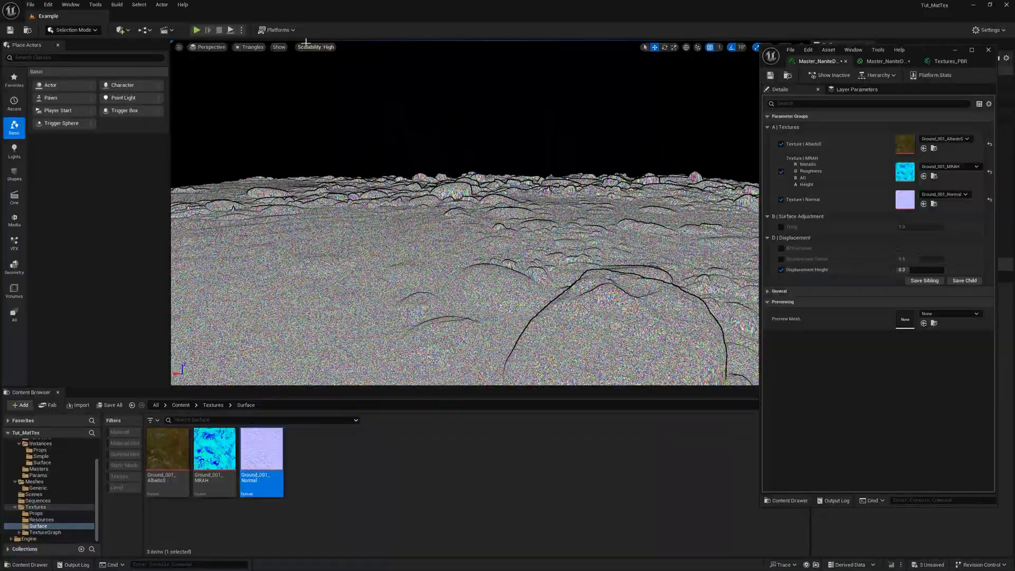
# - Return the viewport to the Lit view mode and examine the displaced ground from a wider angle
pyautogui.click(260, 48)
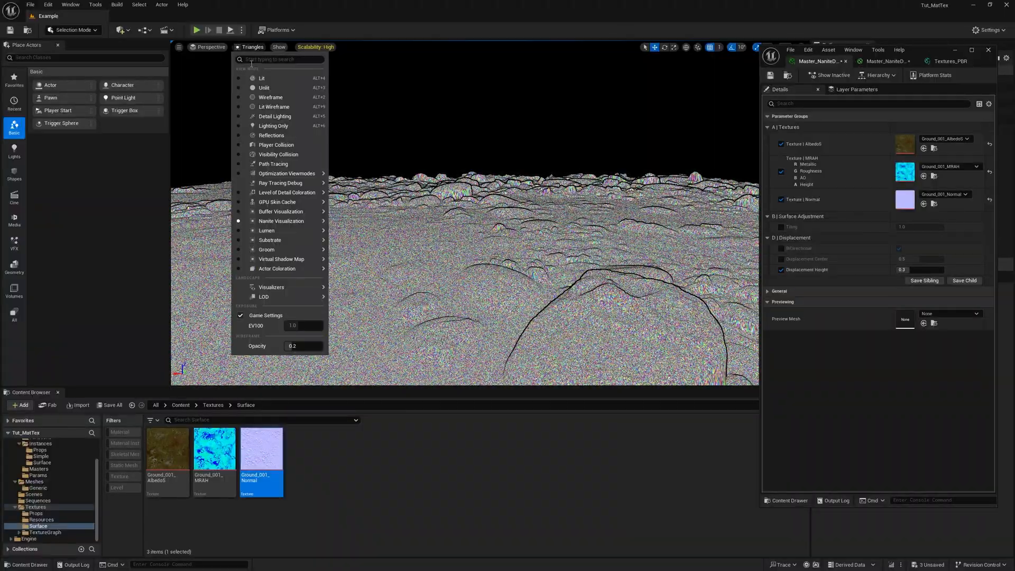
pyautogui.click(264, 79)
pyautogui.press('s')
pyautogui.moveTo(397, 231); pyautogui.dragTo(587, 257, button='right')
pyautogui.press('a')
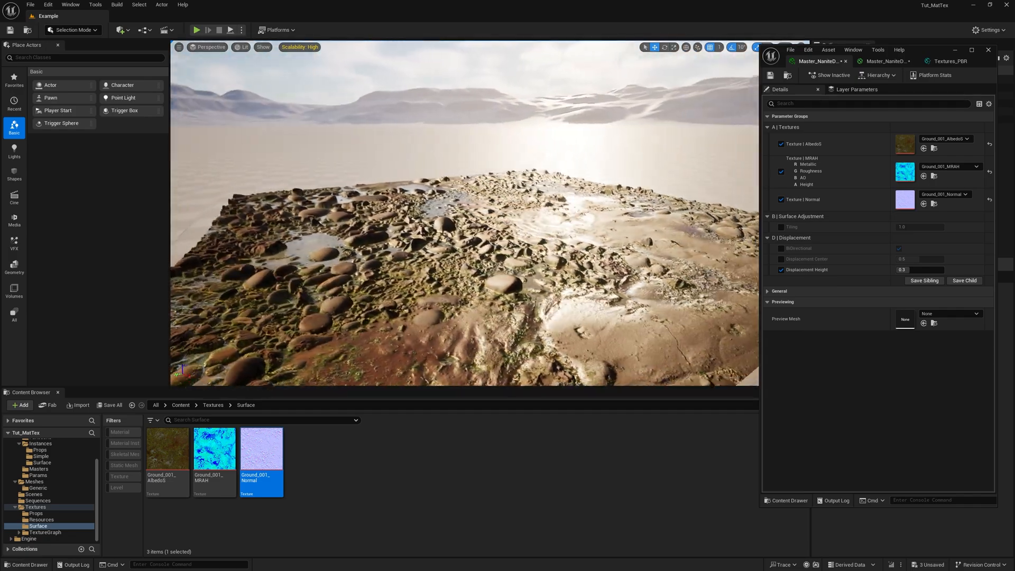